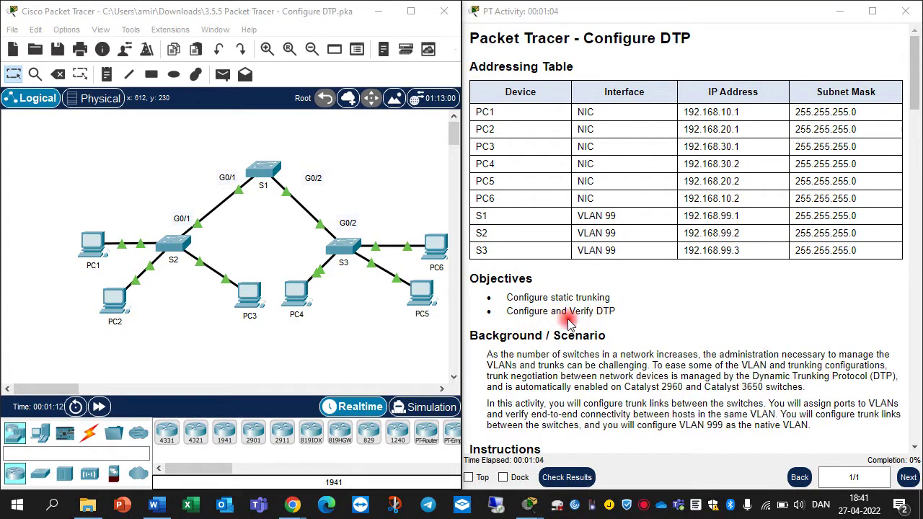
Read the activity's introduction down to Part 1, then open the command line of switch S1 and enter privileged EXEC mode
{"action": "scroll", "coordinate": [620, 317], "scroll_direction": "down", "scroll_amount": 2}
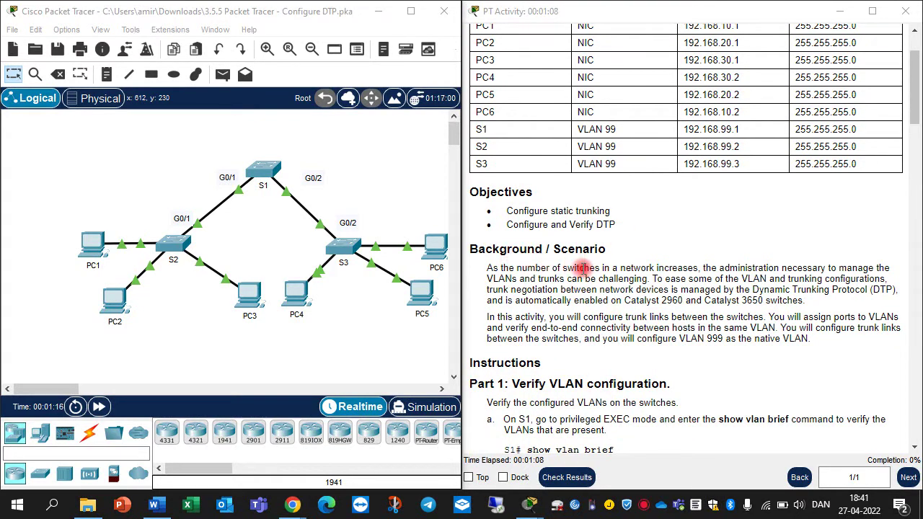
{"action": "scroll", "coordinate": [609, 301], "scroll_direction": "down", "scroll_amount": 3}
{"action": "scroll", "coordinate": [609, 302], "scroll_direction": "down", "scroll_amount": 2}
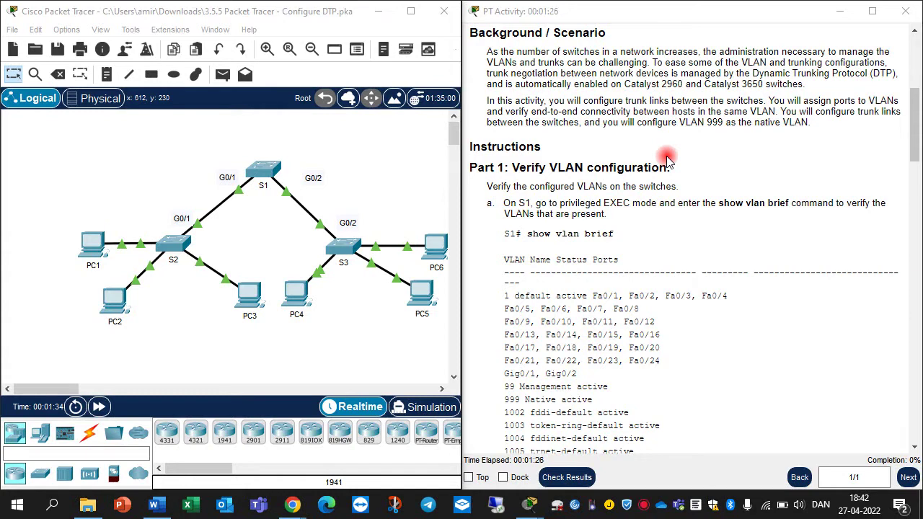
{"action": "left_click", "coordinate": [258, 165]}
{"action": "key", "text": "Return"}
{"action": "key", "text": "Return"}
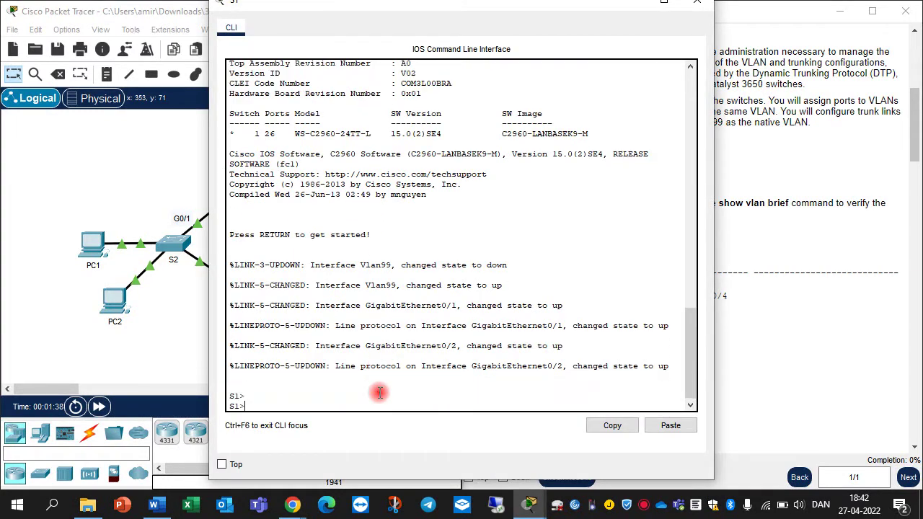
{"action": "key", "text": "Return"}
{"action": "key", "text": "Return"}
{"action": "type", "text": "en"}
{"action": "key", "text": "Return"}
Display the VLAN summary on S1 with show vlan br, review the VLAN entries, and put the S1 window away
{"action": "type", "text": "s"}
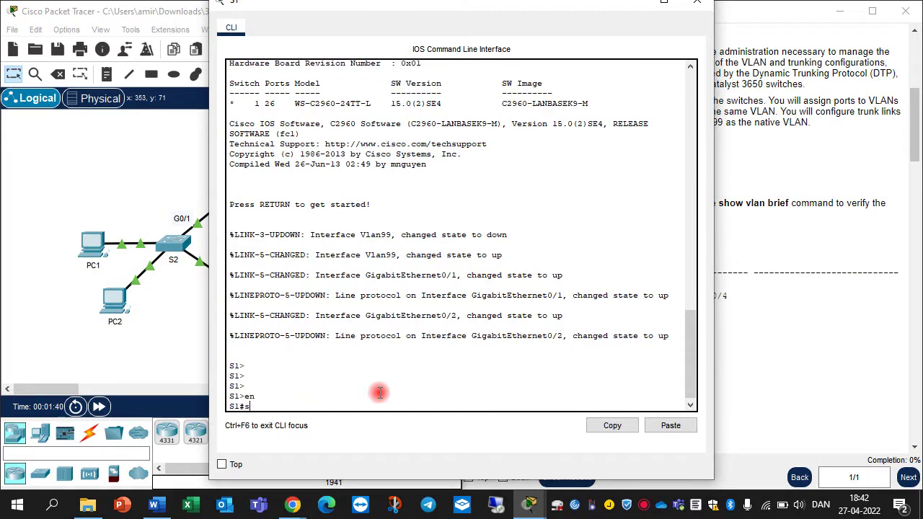
{"action": "type", "text": "how vlan br"}
{"action": "key", "text": "Return"}
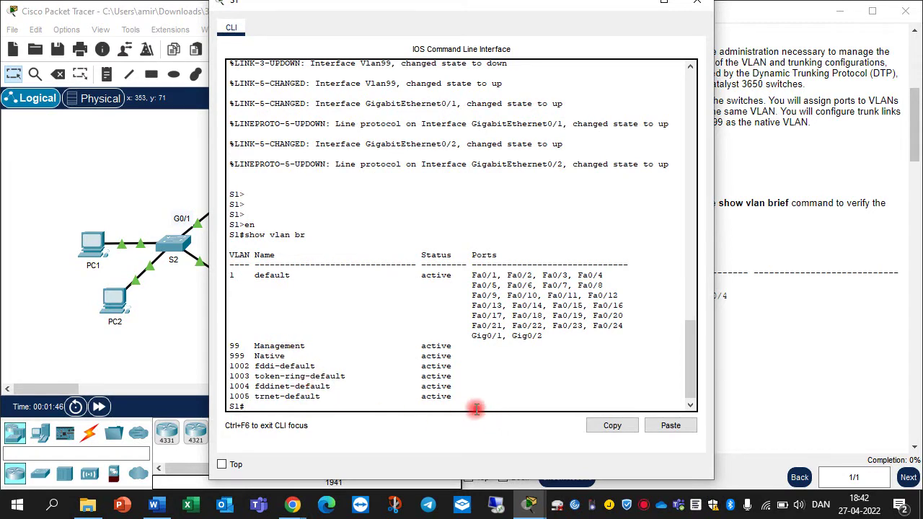
{"action": "left_click_drag", "start_coordinate": [462, 398], "coordinate": [220, 275]}
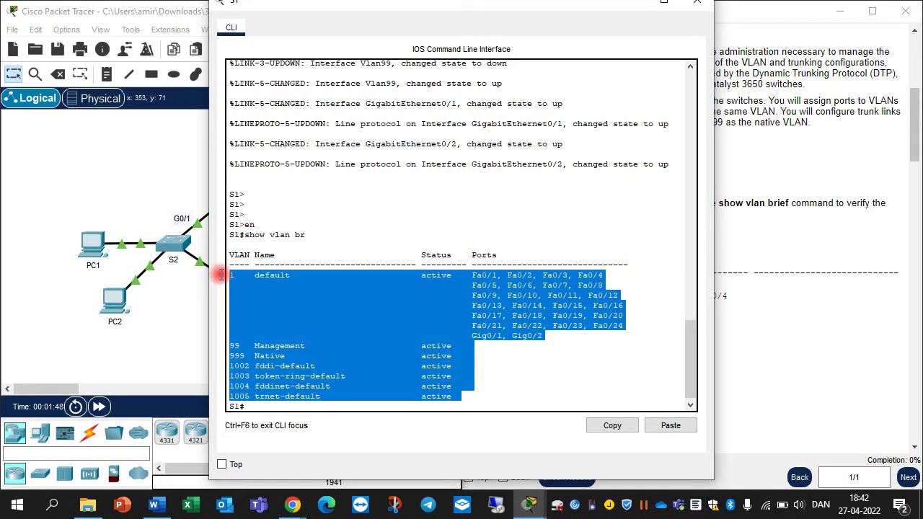
{"action": "left_click", "coordinate": [295, 365]}
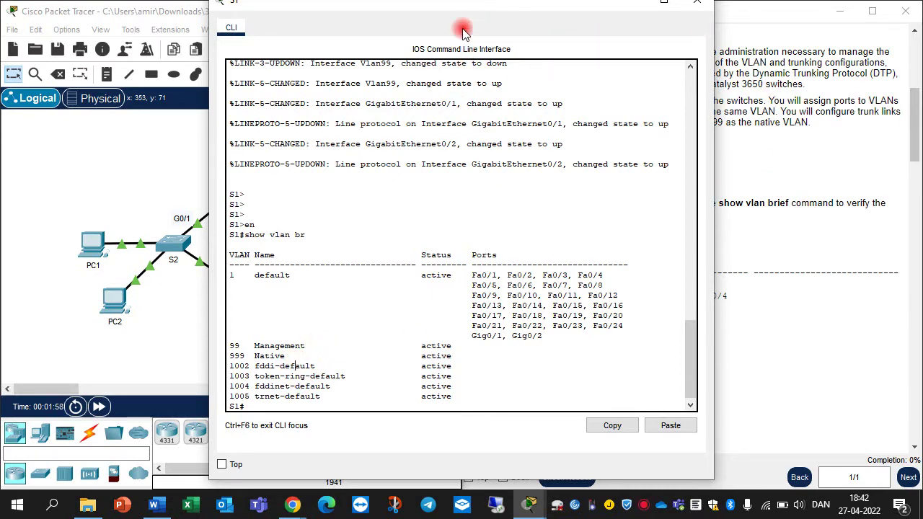
{"action": "left_click_drag", "start_coordinate": [440, 11], "coordinate": [401, 31]}
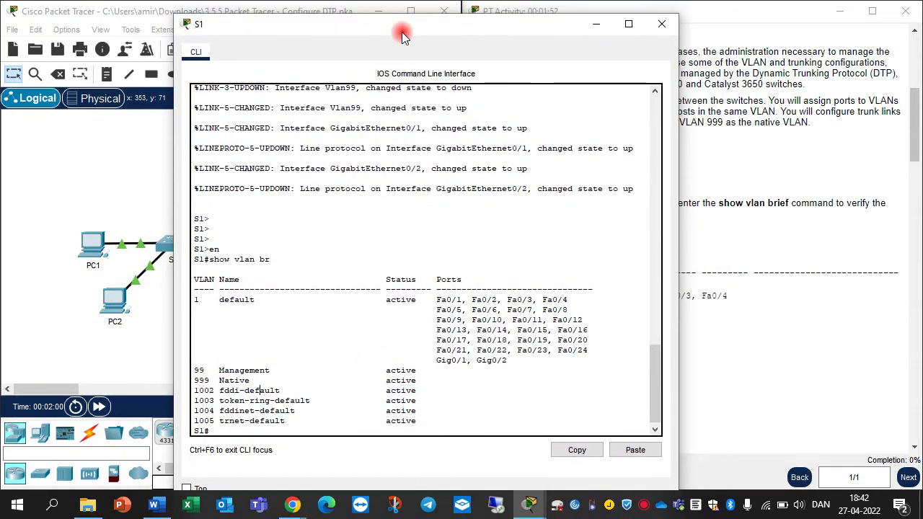
{"action": "left_click", "coordinate": [621, 42]}
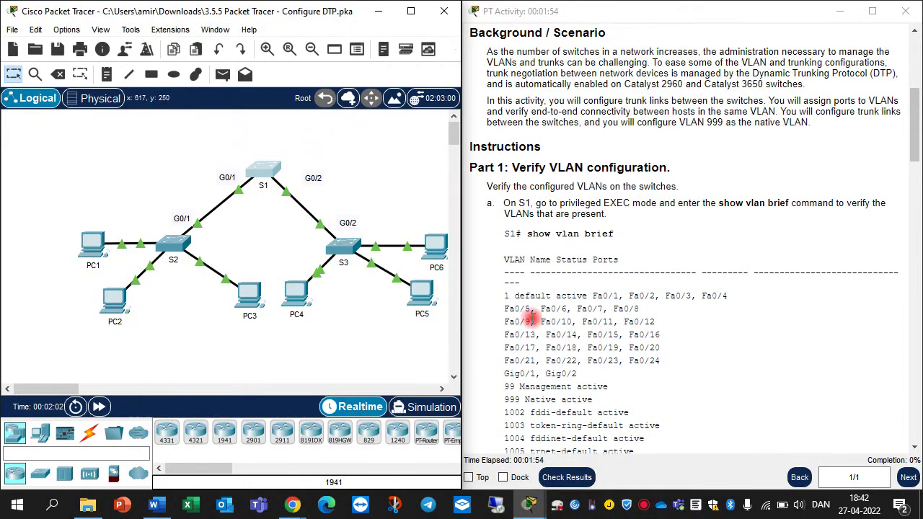
Open the command line of switch S2 for Part 1 step b and enter privileged EXEC mode
{"action": "scroll", "coordinate": [603, 306], "scroll_direction": "down", "scroll_amount": 3}
{"action": "scroll", "coordinate": [666, 392], "scroll_direction": "down", "scroll_amount": 3}
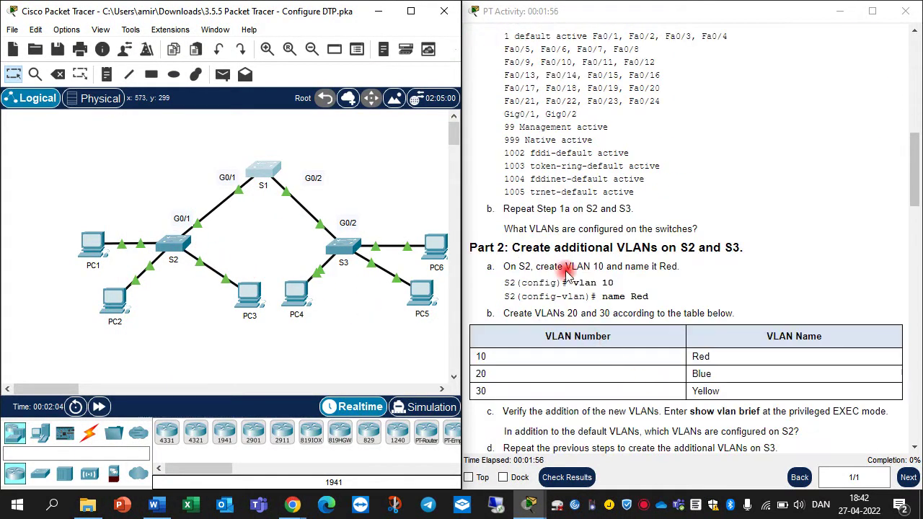
{"action": "left_click_drag", "start_coordinate": [504, 208], "coordinate": [346, 226]}
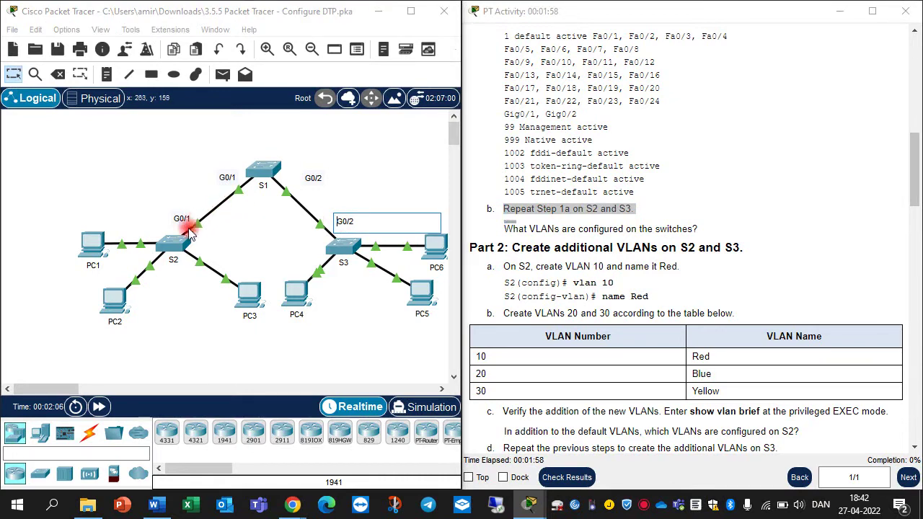
{"action": "left_click", "coordinate": [173, 244]}
{"action": "left_click", "coordinate": [356, 402]}
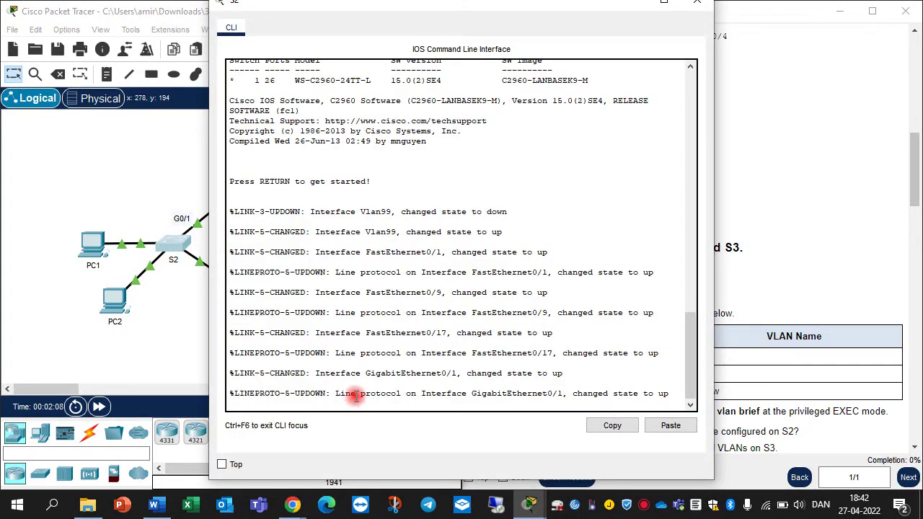
{"action": "key", "text": "Return"}
{"action": "key", "text": "Return"}
{"action": "type", "text": "sh"}
{"action": "key", "text": "BackSpace"}
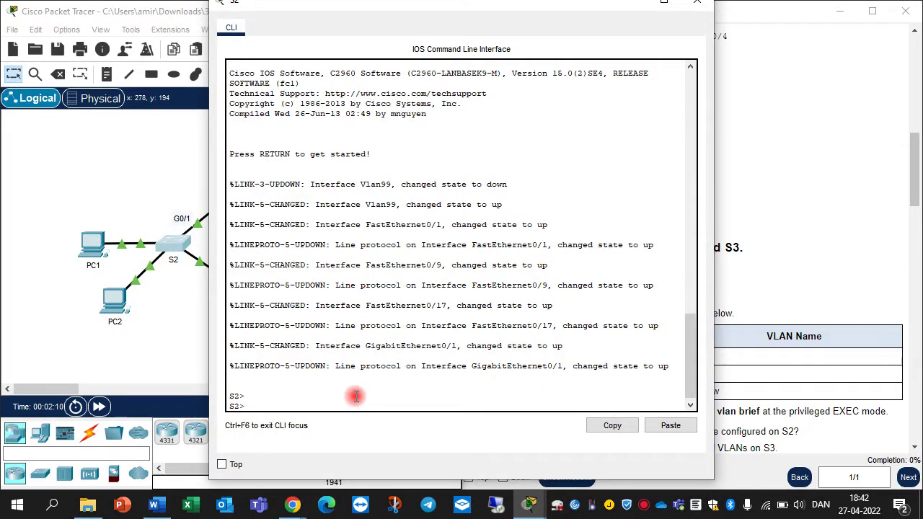
{"action": "type", "text": "en"}
{"action": "key", "text": "Return"}
Display the VLAN summary on S2 with show vlan br and put the S2 window away
{"action": "type", "text": "sho"}
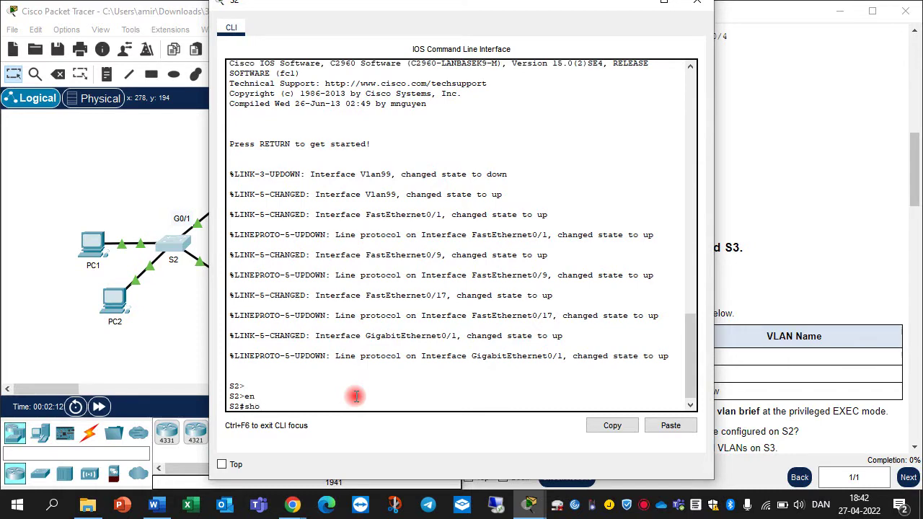
{"action": "type", "text": "w vlan br"}
{"action": "key", "text": "Return"}
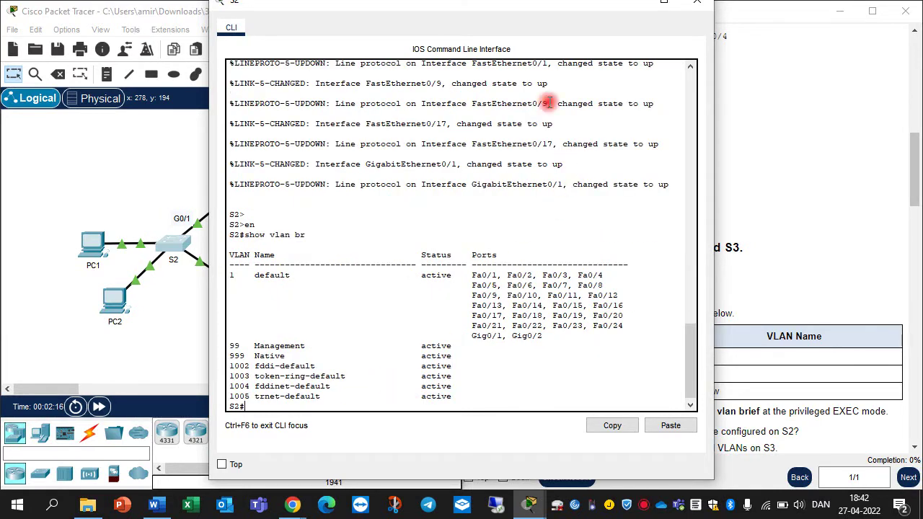
{"action": "left_click_drag", "start_coordinate": [495, 8], "coordinate": [478, 48]}
{"action": "left_click", "coordinate": [680, 39]}
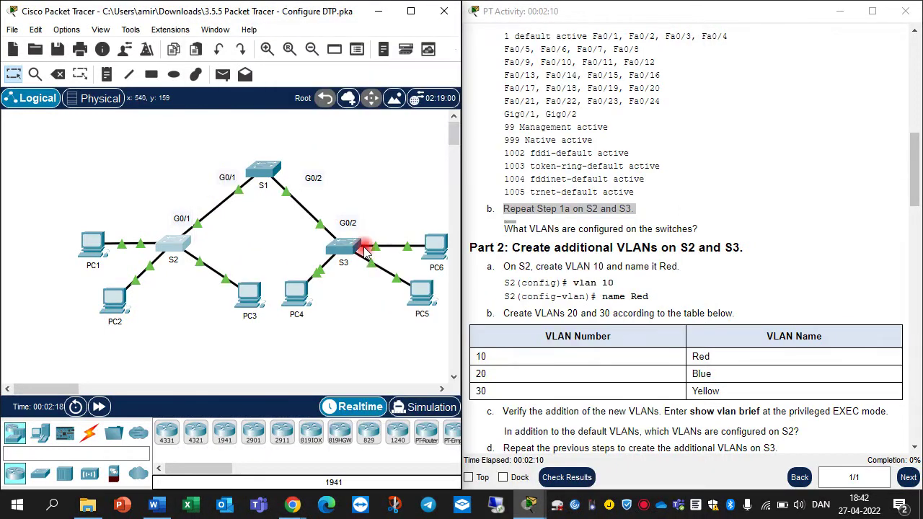
Enter privileged EXEC mode on switch S3 and display its VLAN summary with show vlan br
{"action": "left_click", "coordinate": [346, 251]}
{"action": "key", "text": "Return"}
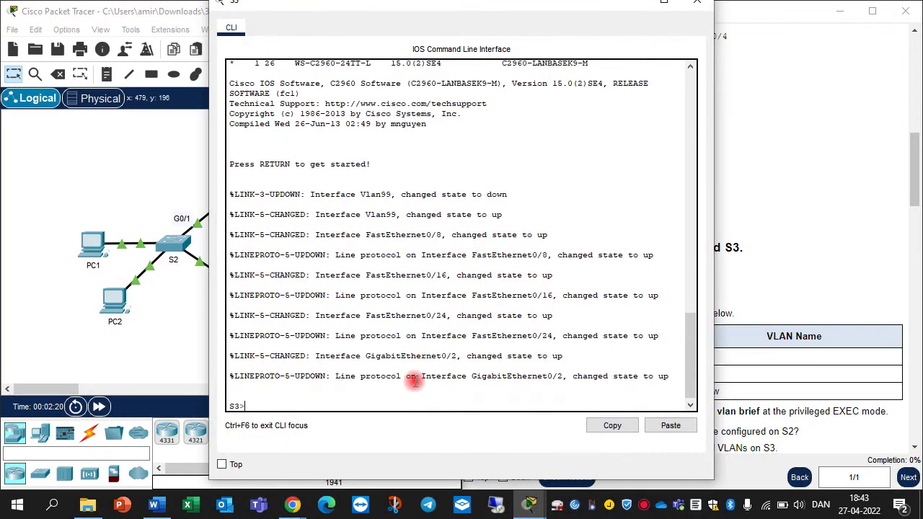
{"action": "type", "text": "en"}
{"action": "key", "text": "Return"}
{"action": "type", "text": "s"}
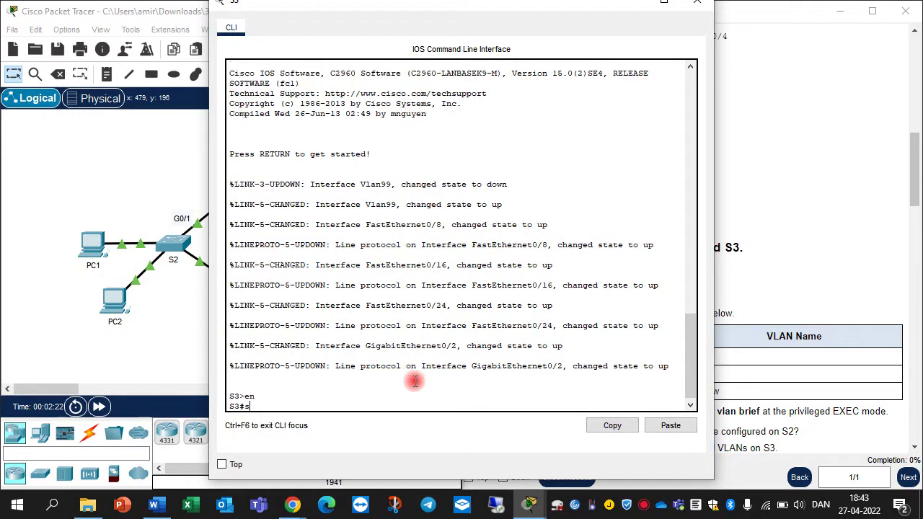
{"action": "type", "text": "how vlan br"}
{"action": "key", "text": "Return"}
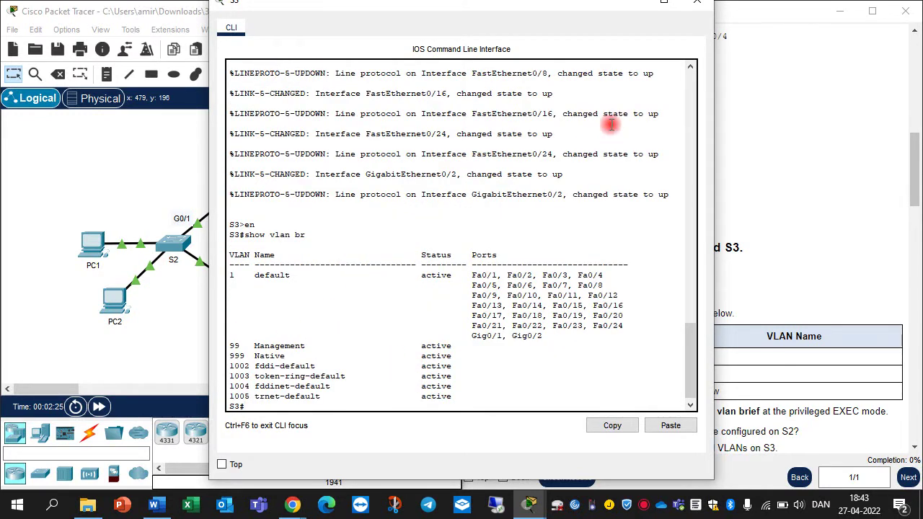
{"action": "left_click_drag", "start_coordinate": [552, 16], "coordinate": [569, 61]}
{"action": "left_click", "coordinate": [649, 45]}
Return to the command line of S2 and enter global configuration mode with conf terminal
{"action": "scroll", "coordinate": [655, 287], "scroll_direction": "down", "scroll_amount": 1}
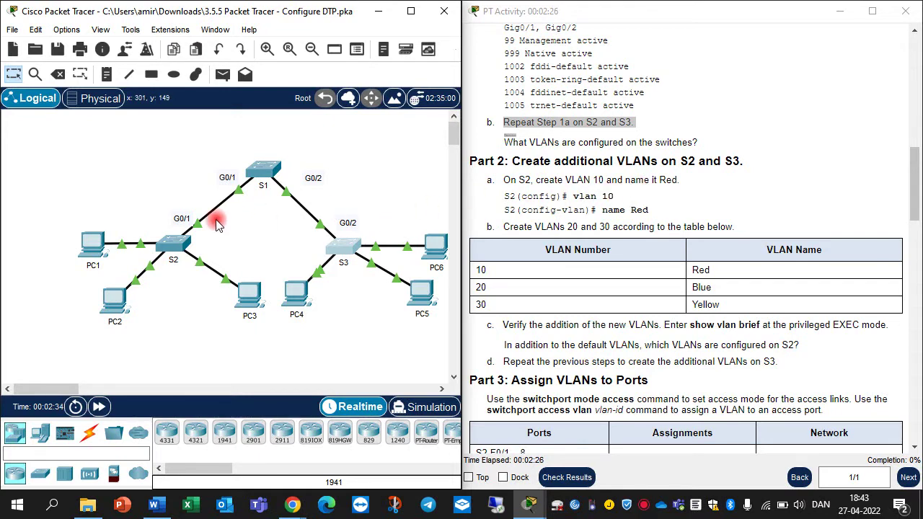
{"action": "left_click", "coordinate": [179, 242]}
{"action": "key", "text": "Return"}
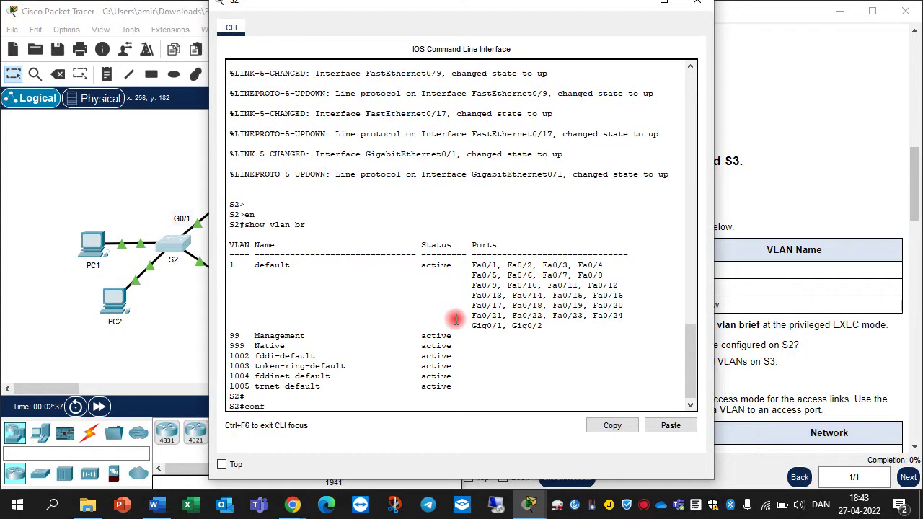
{"action": "type", "text": "conf t"}
{"action": "key", "text": "Tab"}
{"action": "key", "text": "Return"}
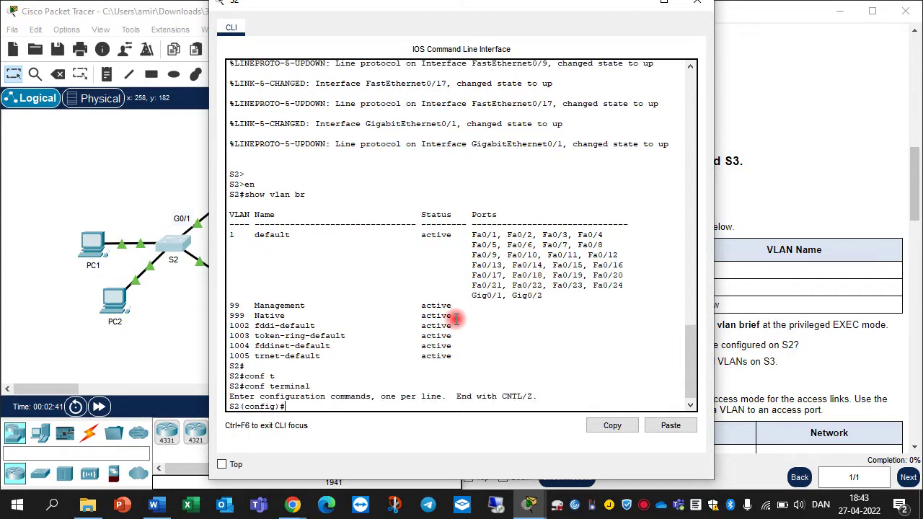
Create VLAN 10 on S2 and name it Red, then put the S2 window away
{"action": "type", "text": "vlan 10"}
{"action": "key", "text": "Return"}
{"action": "type", "text": "n)#n"}
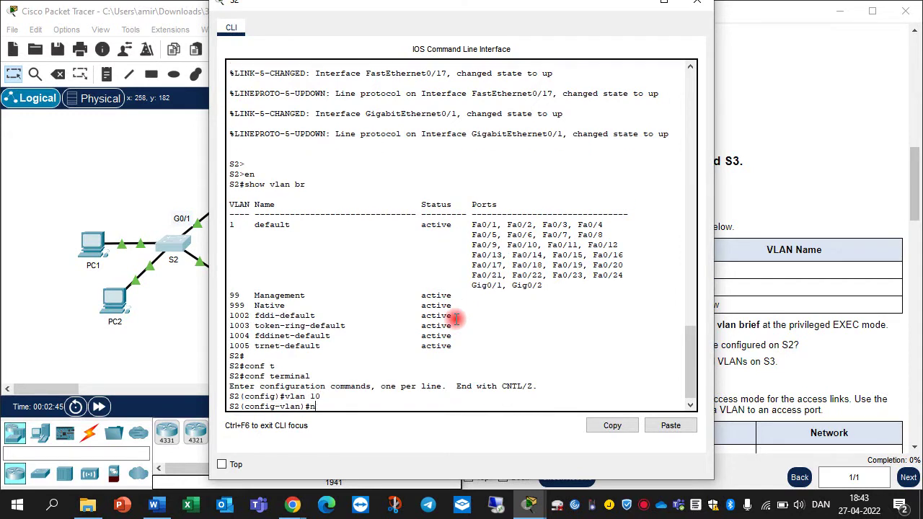
{"action": "type", "text": "ame"}
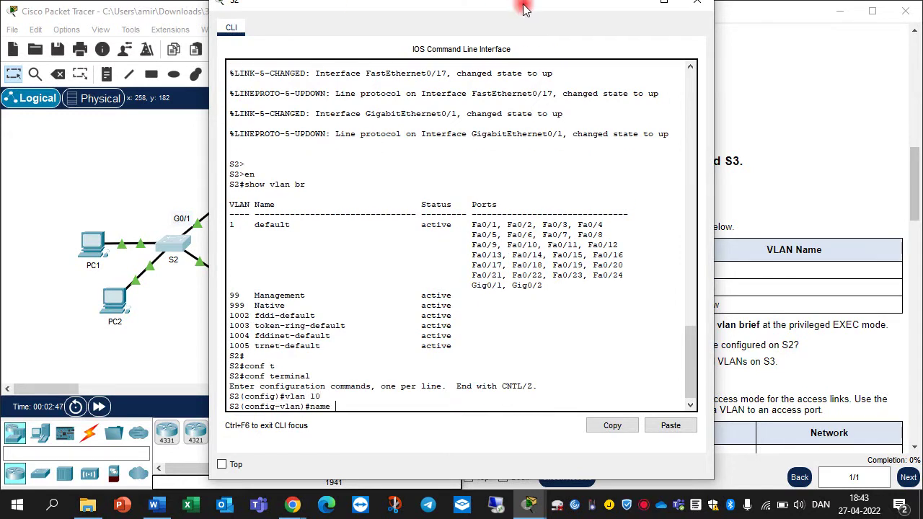
{"action": "left_click_drag", "start_coordinate": [409, 10], "coordinate": [254, 20]}
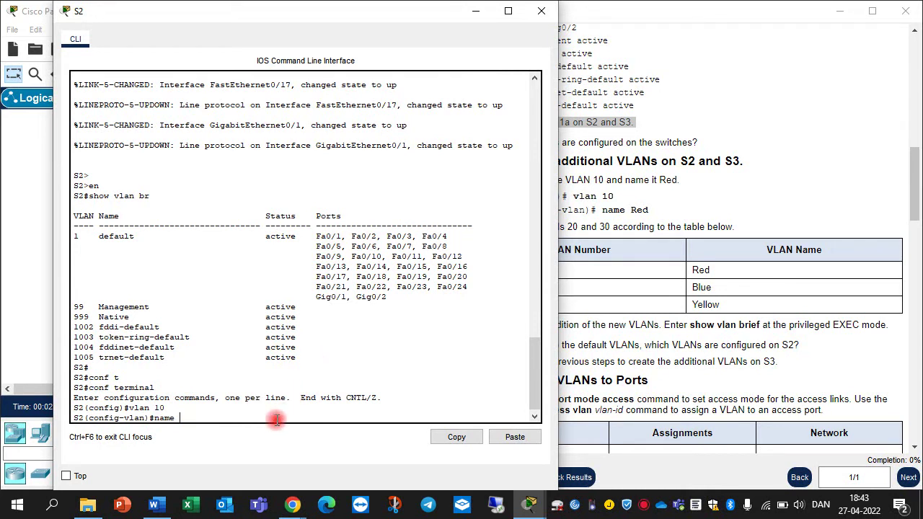
{"action": "type", "text": "d"}
{"action": "key", "text": "BackSpace"}
{"action": "type", "text": "e"}
{"action": "key", "text": "BackSpace"}
{"action": "key", "text": "BackSpace"}
{"action": "key", "text": "BackSpace"}
{"action": "type", "text": "Red"}
{"action": "key", "text": "Return"}
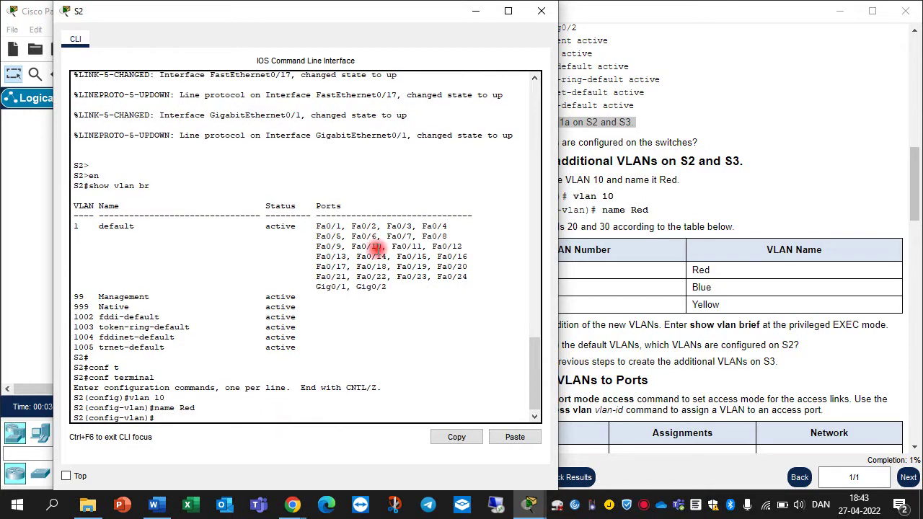
{"action": "left_click", "coordinate": [649, 208]}
{"action": "left_click", "coordinate": [361, 23]}
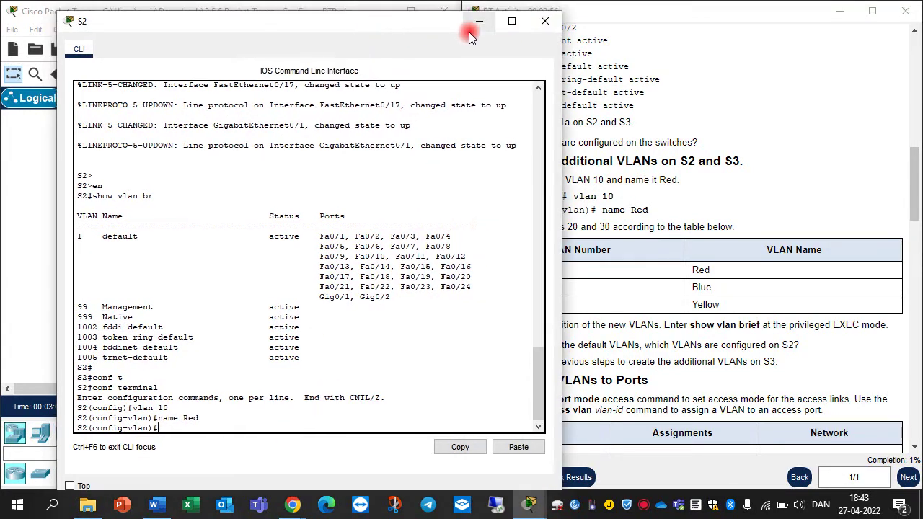
{"action": "left_click", "coordinate": [476, 12]}
Enter global configuration mode on S3 and create VLAN 10 with the name Red
{"action": "left_click", "coordinate": [363, 249]}
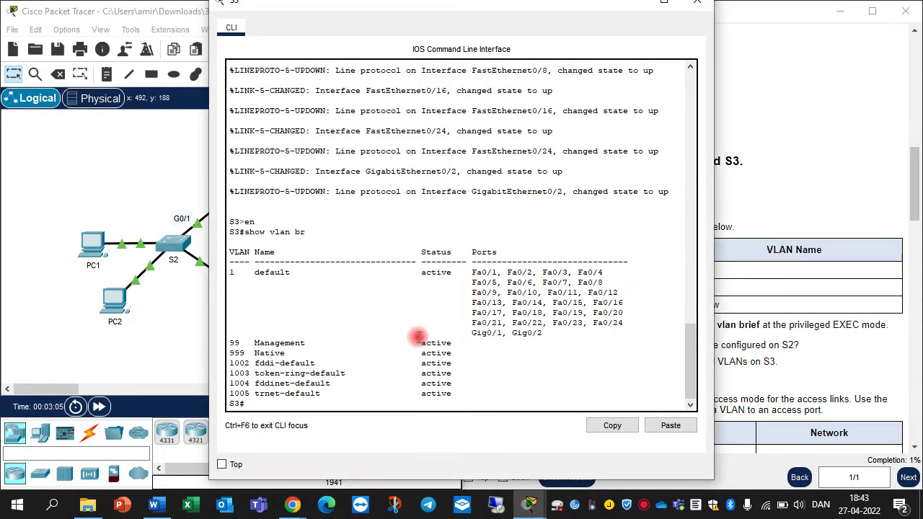
{"action": "type", "text": "conf t"}
{"action": "key", "text": "Return"}
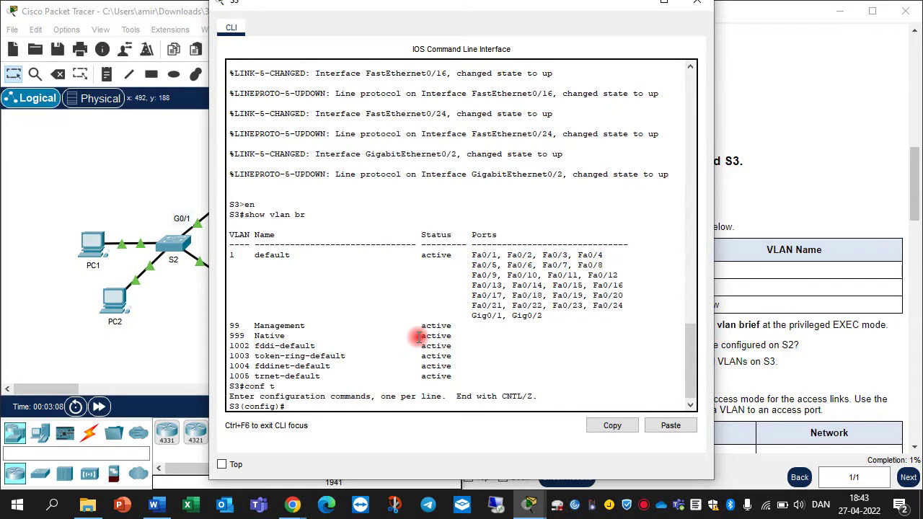
{"action": "type", "text": "vlan 20"}
{"action": "key", "text": "Return"}
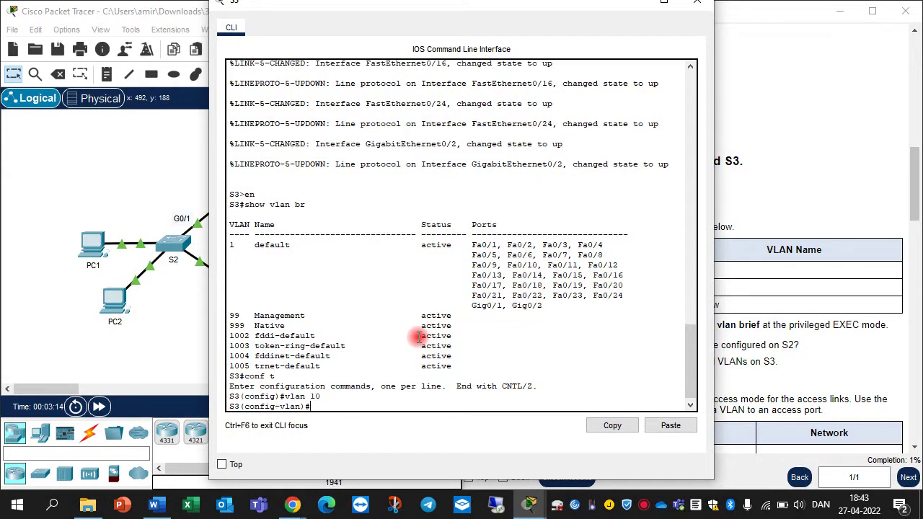
{"action": "type", "text": "n"}
{"action": "type", "text": "ame Red"}
{"action": "key", "text": "Return"}
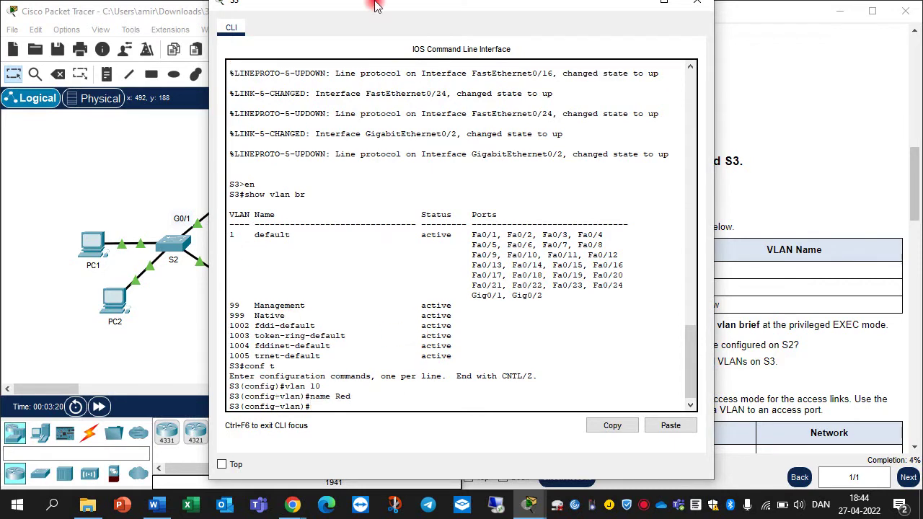
{"action": "left_click_drag", "start_coordinate": [581, 8], "coordinate": [543, 56]}
{"action": "left_click", "coordinate": [594, 50]}
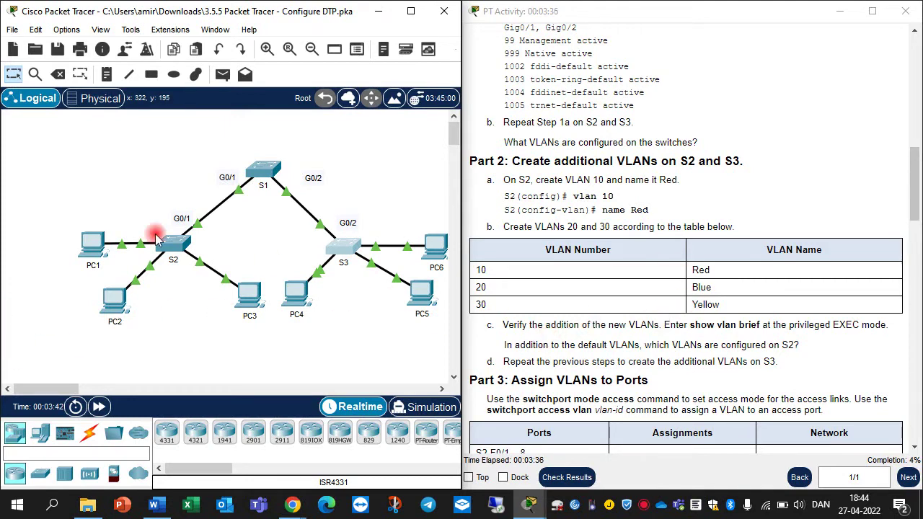
Reopen the S2 command line and create VLAN 20 with the name Blue
{"action": "left_click", "coordinate": [171, 244]}
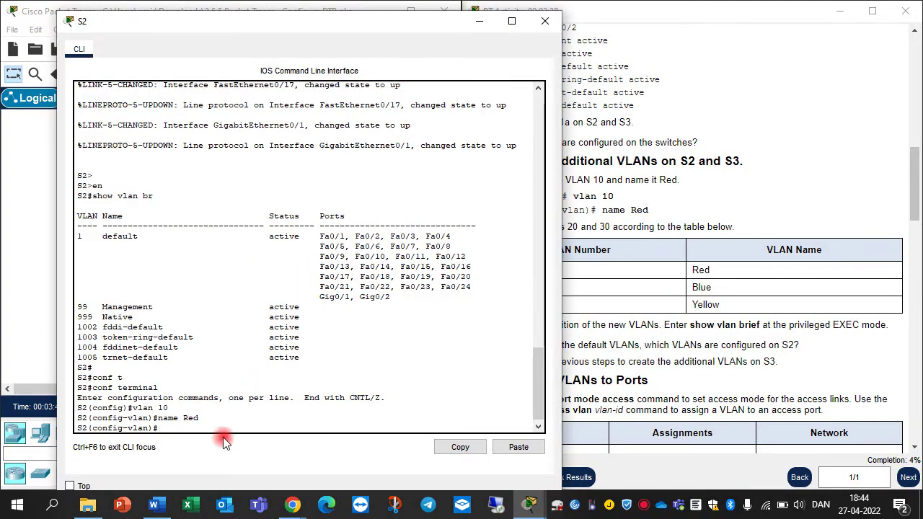
{"action": "type", "text": "vlan"}
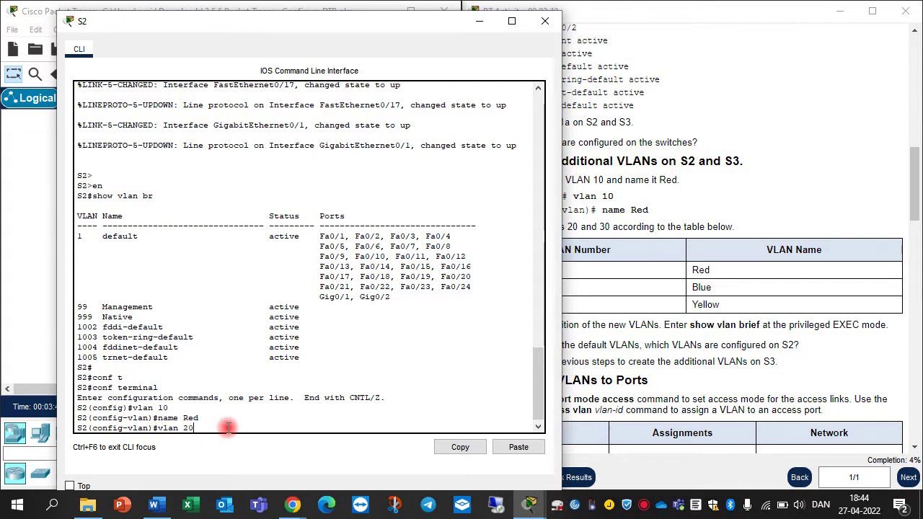
{"action": "type", "text": " 20"}
{"action": "key", "text": "Return"}
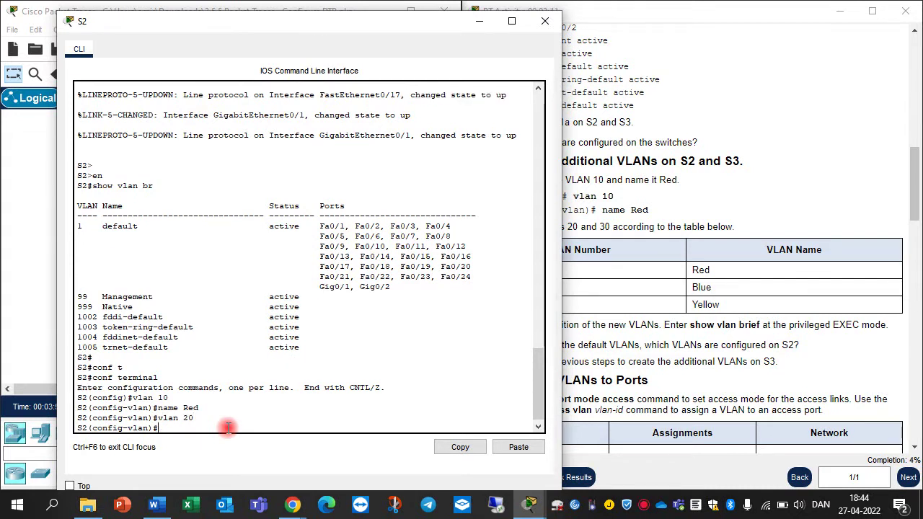
{"action": "type", "text": "name Blue"}
{"action": "key", "text": "Return"}
Create VLAN 30 on S2 and name it Yellow, and put the S2 window away
{"action": "type", "text": "vl"}
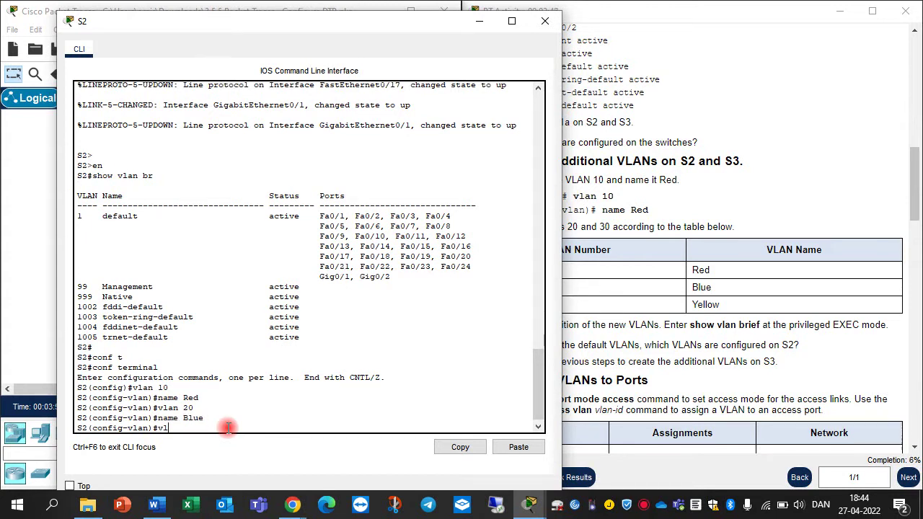
{"action": "type", "text": "an 30"}
{"action": "key", "text": "Return"}
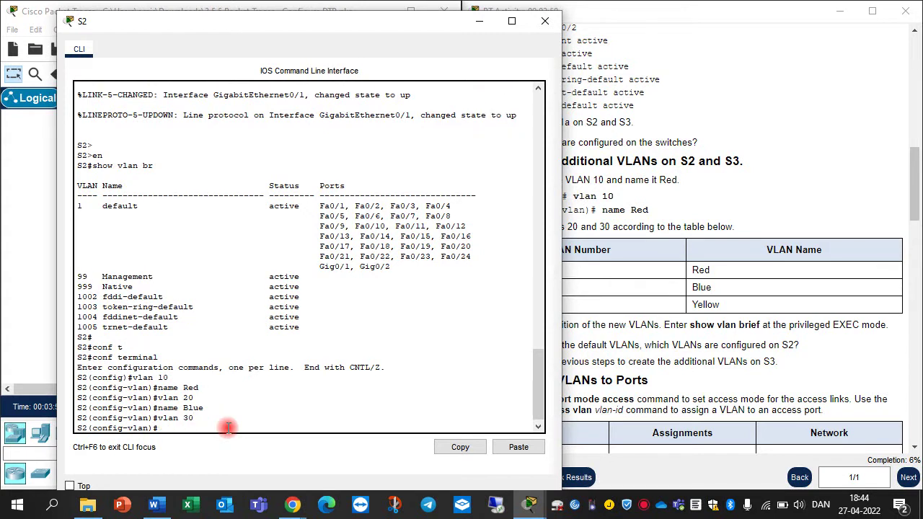
{"action": "type", "text": "name Yello"}
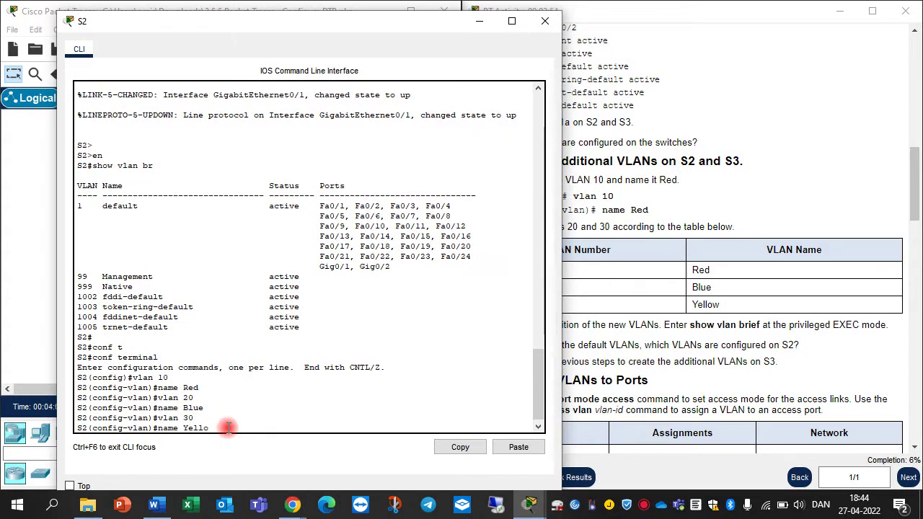
{"action": "type", "text": "w"}
{"action": "key", "text": "Return"}
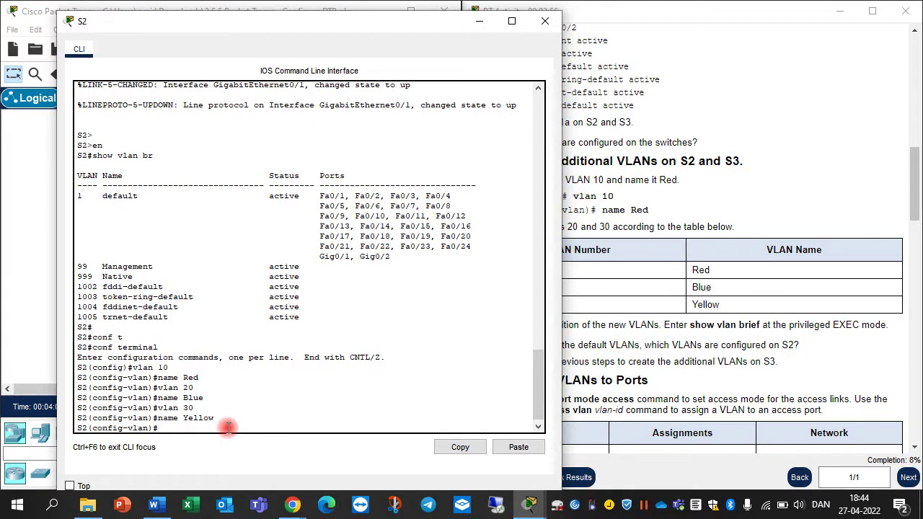
{"action": "left_click", "coordinate": [478, 23]}
Reopen the S3 command line and create VLAN 20 with the name Blue
{"action": "left_click", "coordinate": [347, 263]}
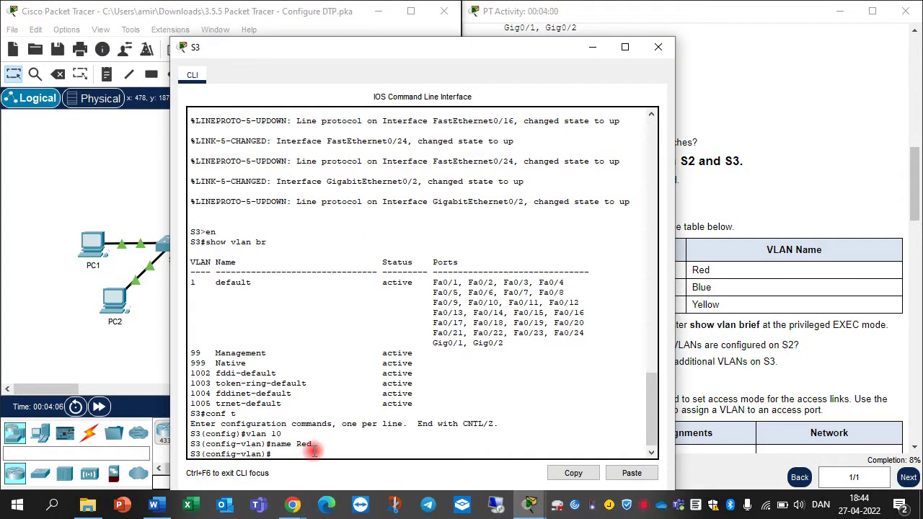
{"action": "type", "text": "vlan 20"}
{"action": "key", "text": "Return"}
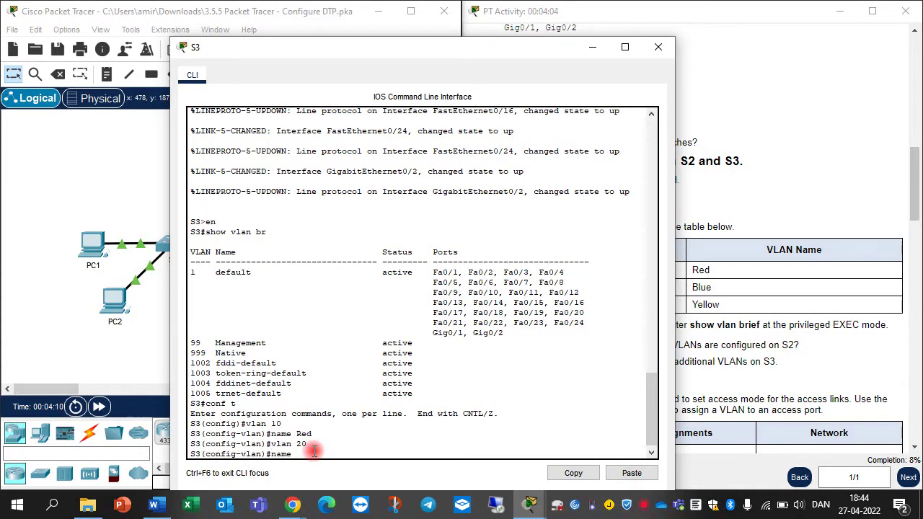
{"action": "type", "text": "name Blue"}
{"action": "key", "text": "Return"}
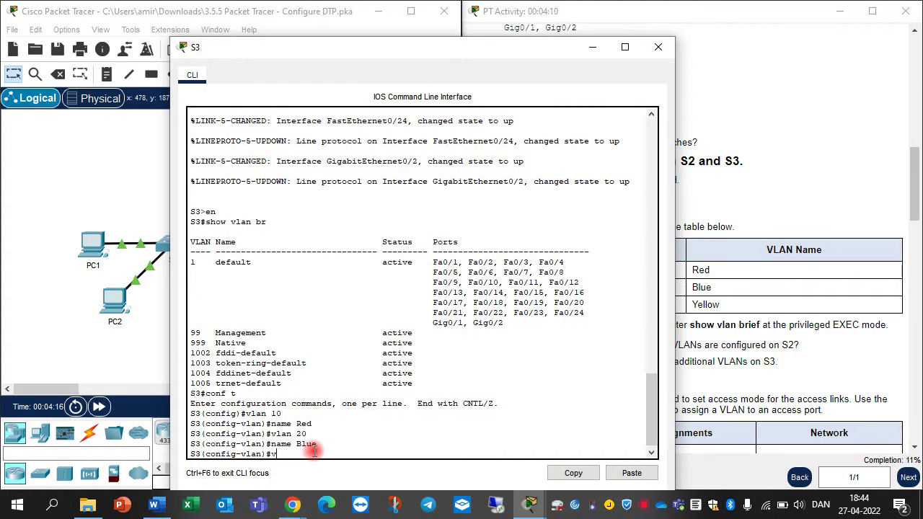
Create VLAN 30 on S3 and name it Yellow, and put the S3 window away
{"action": "type", "text": "vlan 30"}
{"action": "key", "text": "Return"}
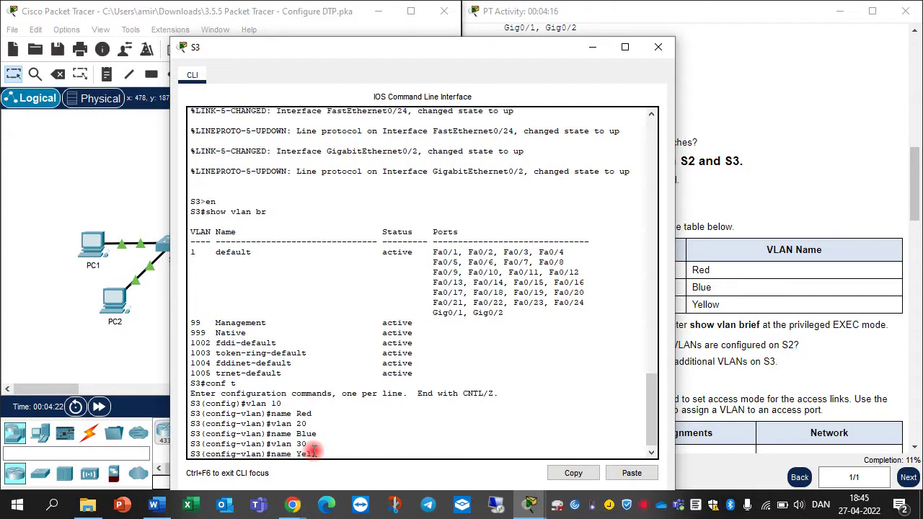
{"action": "type", "text": "o"}
{"action": "type", "text": "w"}
{"action": "key", "text": "Return"}
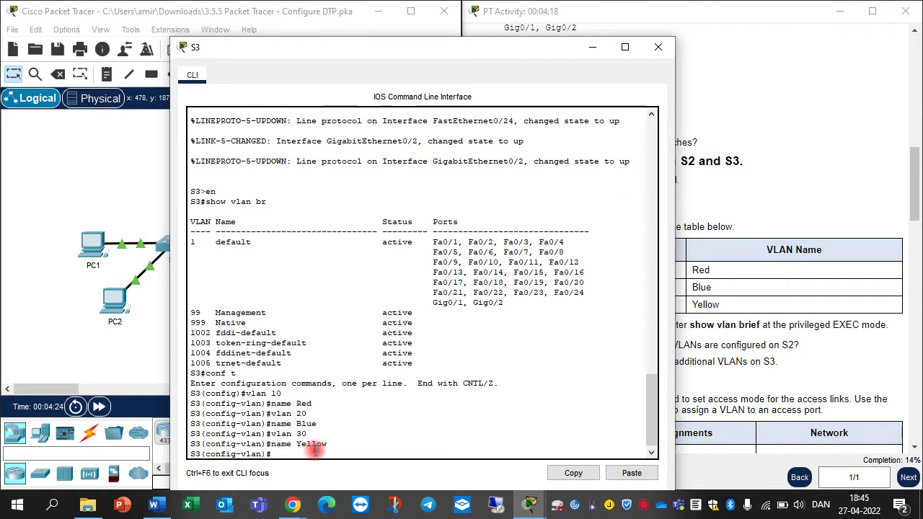
{"action": "left_click", "coordinate": [591, 49]}
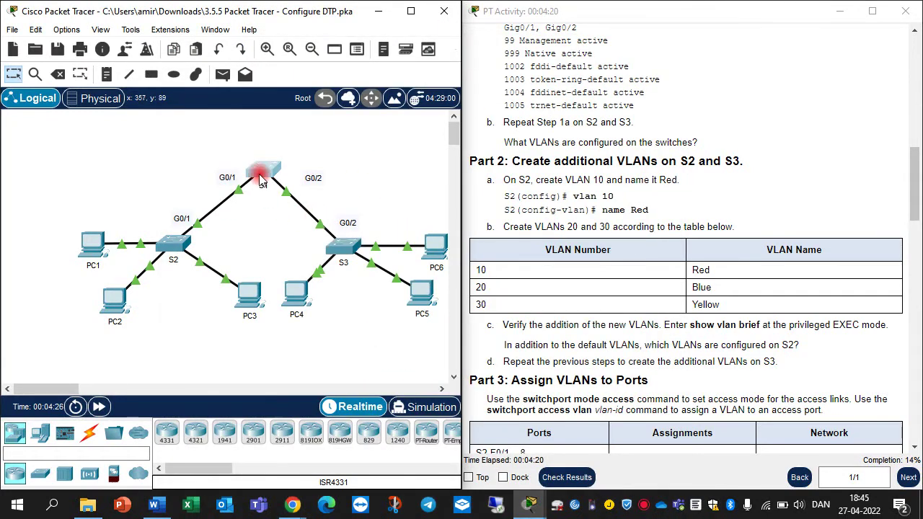
Enter global configuration mode on S1 with conf t and create VLAN 10 named Red
{"action": "left_click", "coordinate": [259, 148]}
{"action": "left_click_drag", "start_coordinate": [420, 10], "coordinate": [610, 60]}
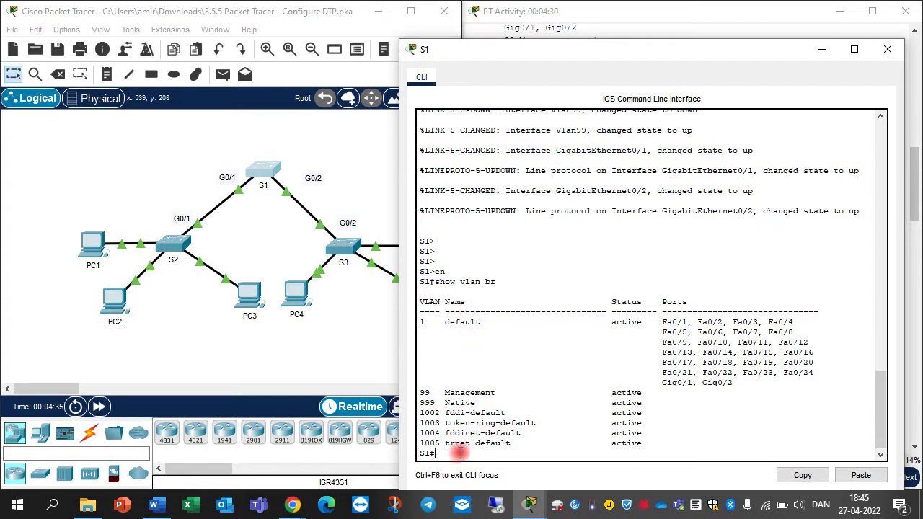
{"action": "type", "text": "t"}
{"action": "key", "text": "Return"}
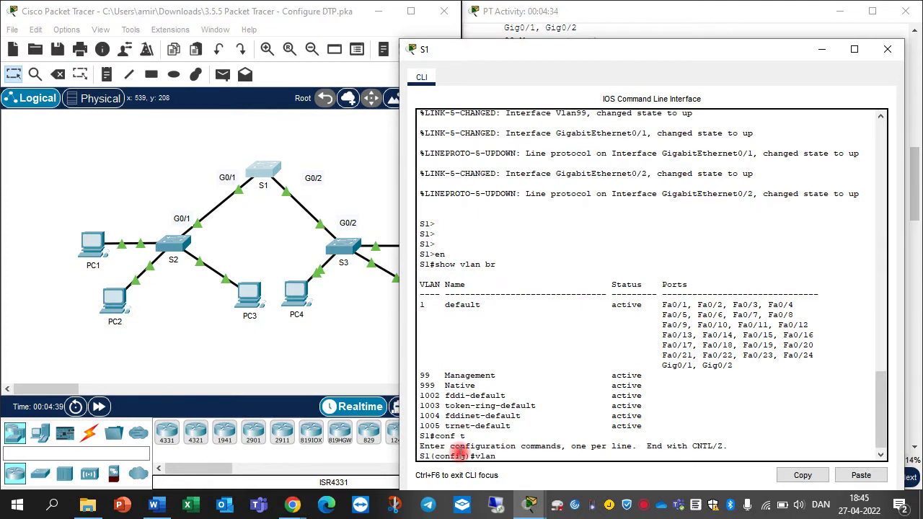
{"action": "type", "text": "vlan 10"}
{"action": "key", "text": "Return"}
{"action": "type", "text": "name"}
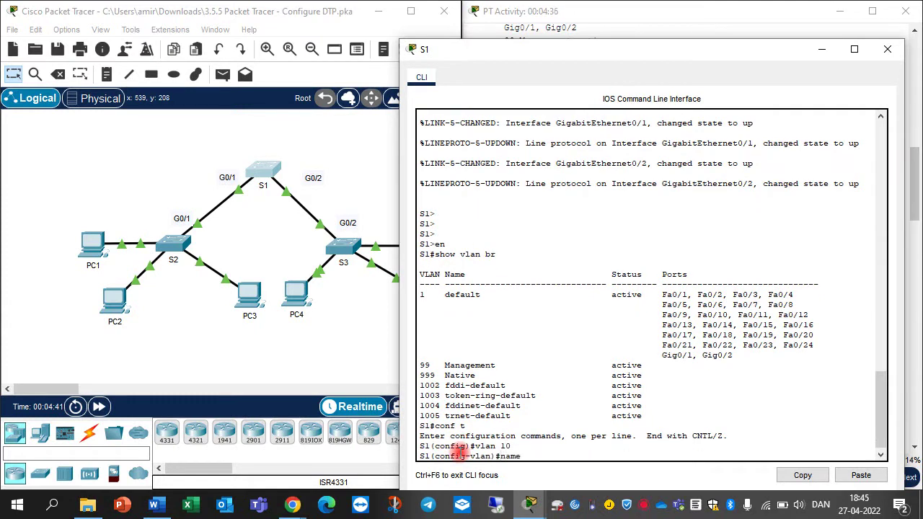
{"action": "type", "text": " Red"}
{"action": "key", "text": "Return"}
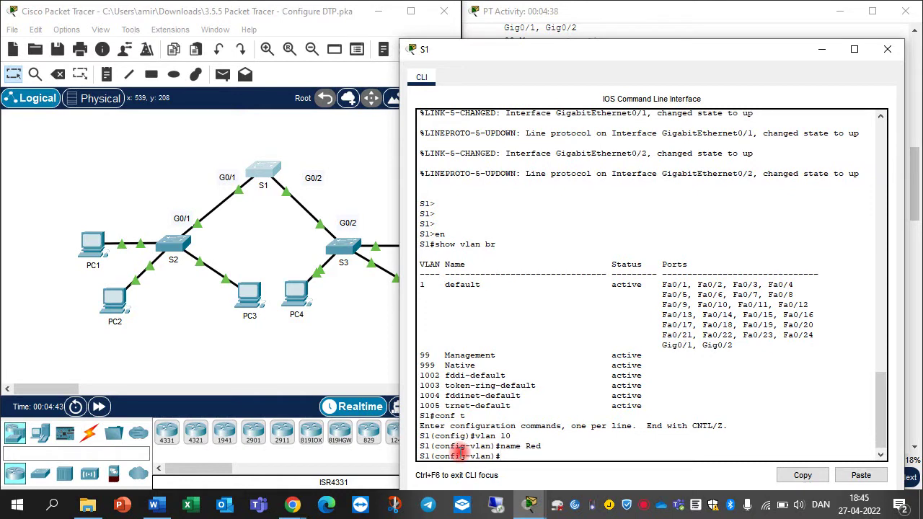
Create VLAN 20 on S1 and name it Blue
{"action": "type", "text": "vlan 20"}
{"action": "key", "text": "Return"}
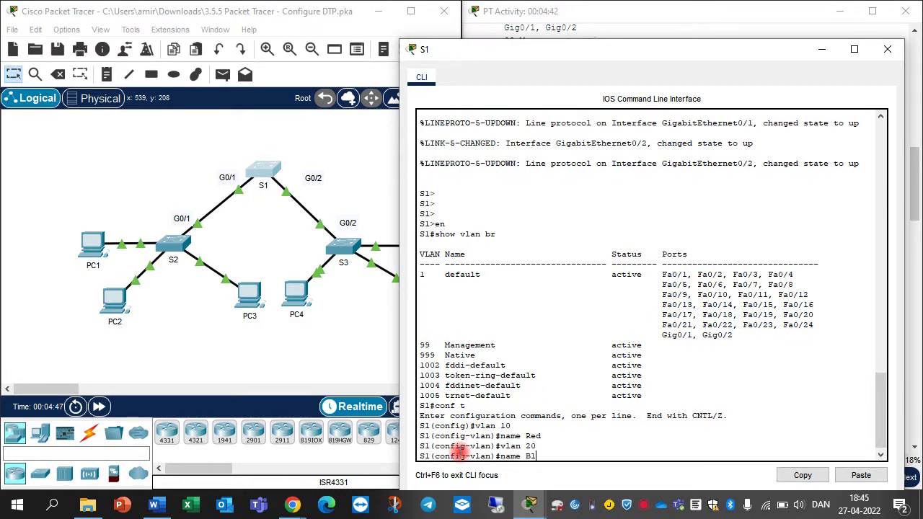
{"action": "type", "text": "name Blue"}
{"action": "key", "text": "Return"}
Create VLAN 30 on S1 and name it Yellow, and put the S1 window away
{"action": "type", "text": "vlan)#vlan 30"}
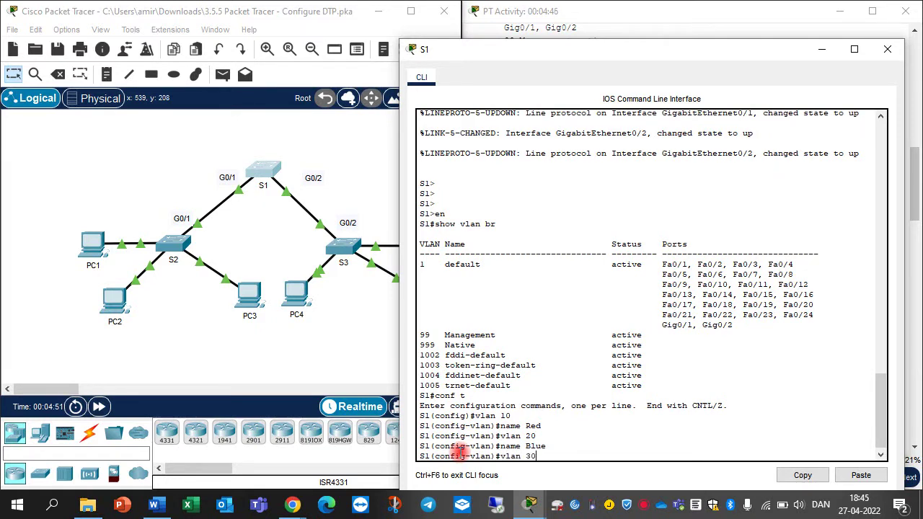
{"action": "key", "text": "Return"}
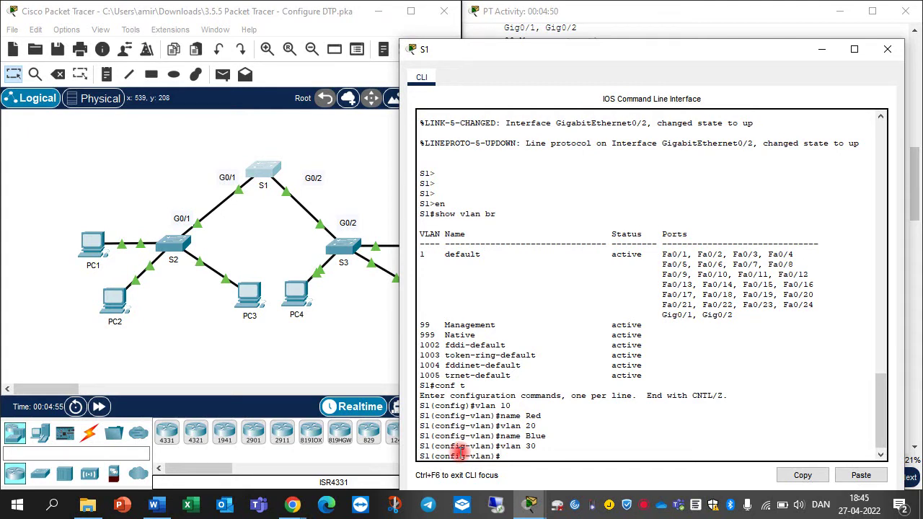
{"action": "type", "text": "name Yellow"}
{"action": "key", "text": "Return"}
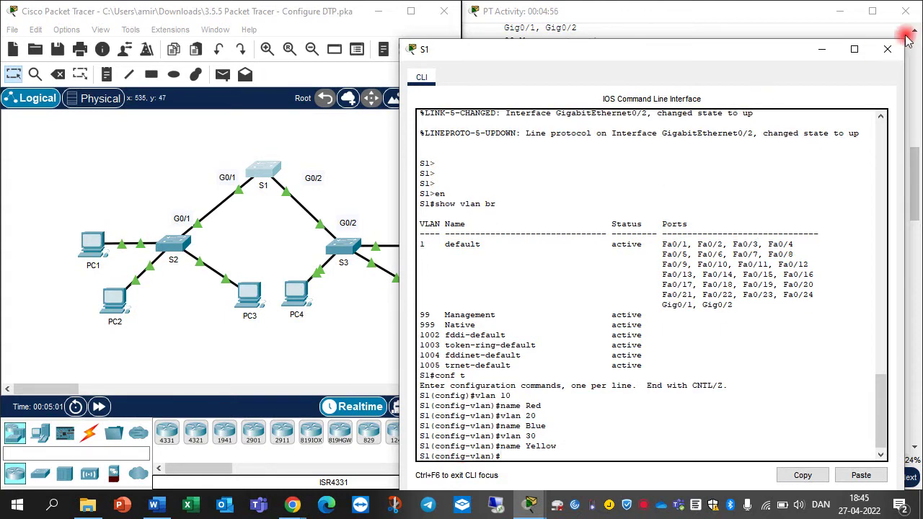
{"action": "left_click", "coordinate": [822, 49]}
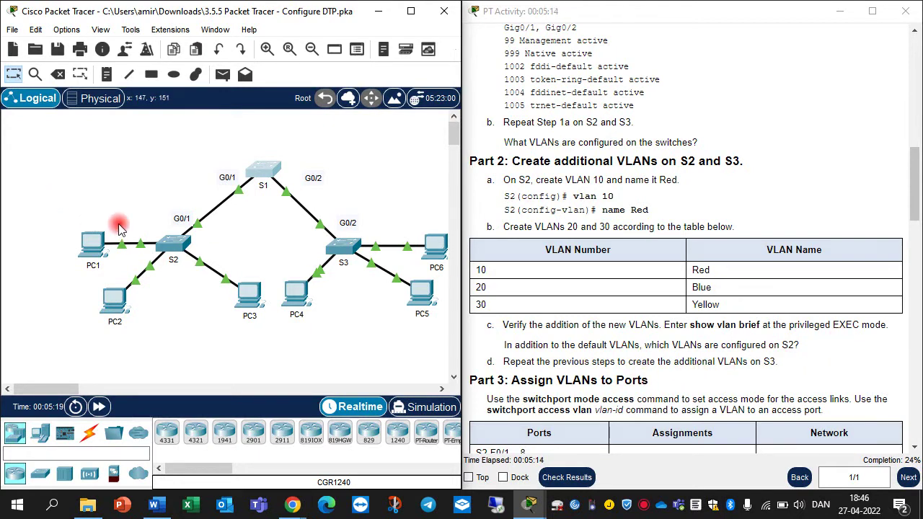
Reopen the S2 command line and leave configuration mode with exit, back to privileged EXEC mode
{"action": "left_click", "coordinate": [173, 244]}
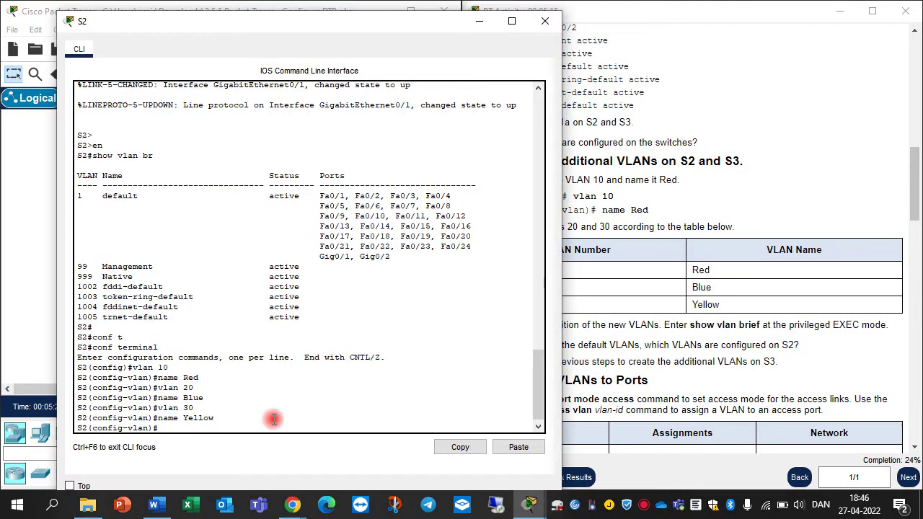
{"action": "type", "text": "do sho"}
{"action": "key", "text": "BackSpace"}
{"action": "key", "text": "BackSpace"}
{"action": "key", "text": "BackSpace"}
{"action": "type", "text": "exit"}
{"action": "key", "text": "Return"}
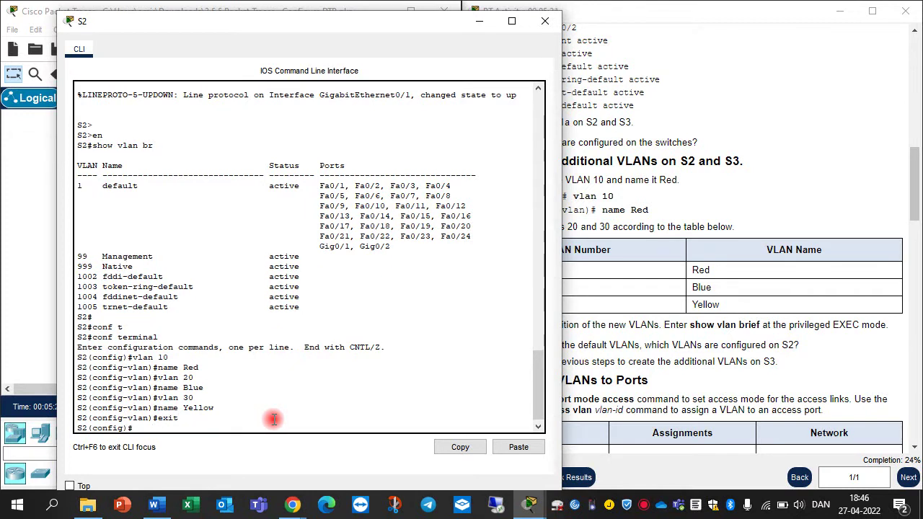
{"action": "type", "text": "xit"}
{"action": "key", "text": "Return"}
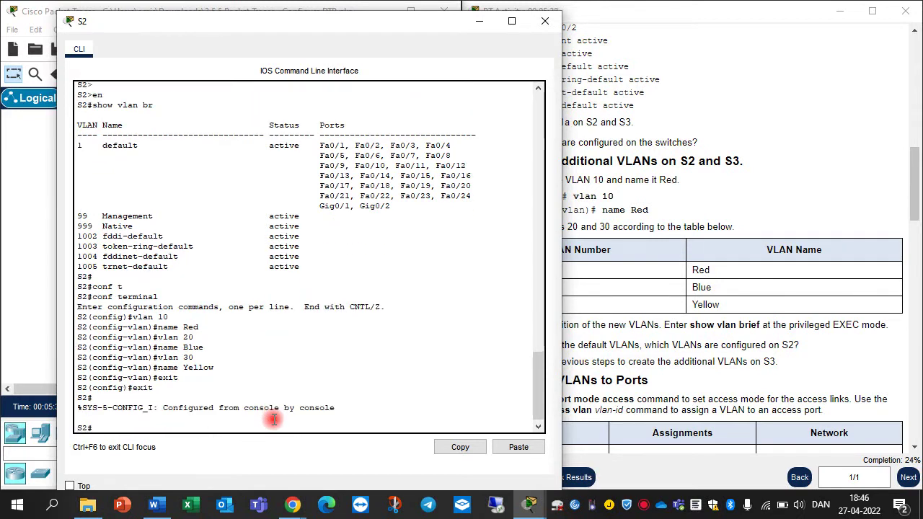
Display the VLAN summary on S2 with show vlan br and close the S2 window
{"action": "type", "text": "sj"}
{"action": "type", "text": "how vlan br"}
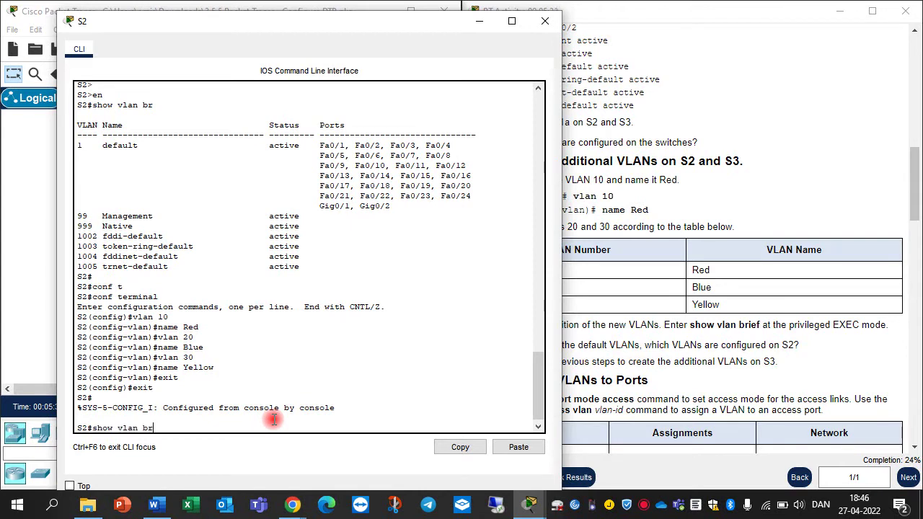
{"action": "key", "text": "Return"}
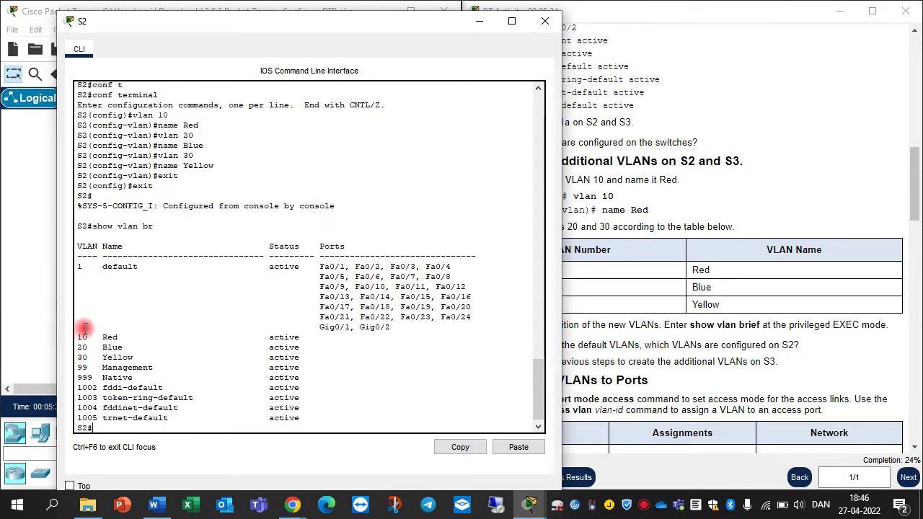
{"action": "left_click", "coordinate": [545, 20]}
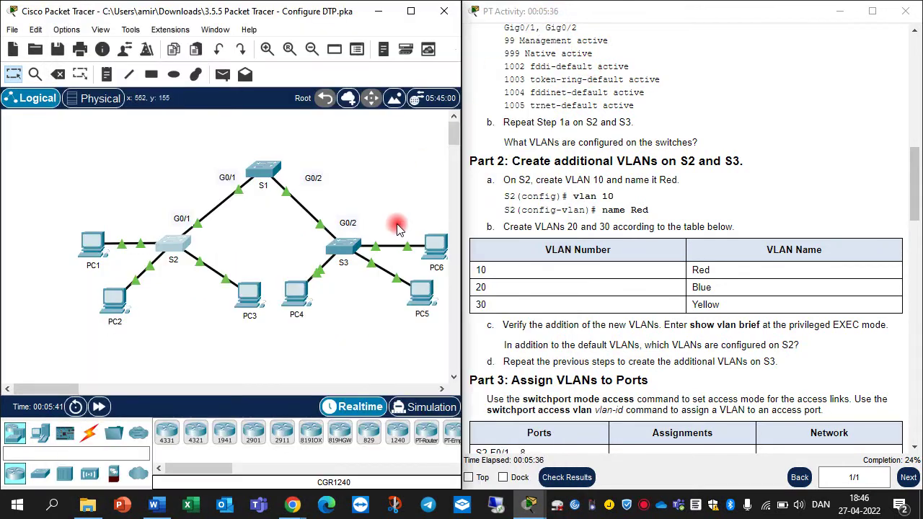
Display the VLAN summary on S3 from configuration mode with do show vlan br, and put its window away
{"action": "left_click", "coordinate": [348, 243]}
{"action": "left_click", "coordinate": [363, 448]}
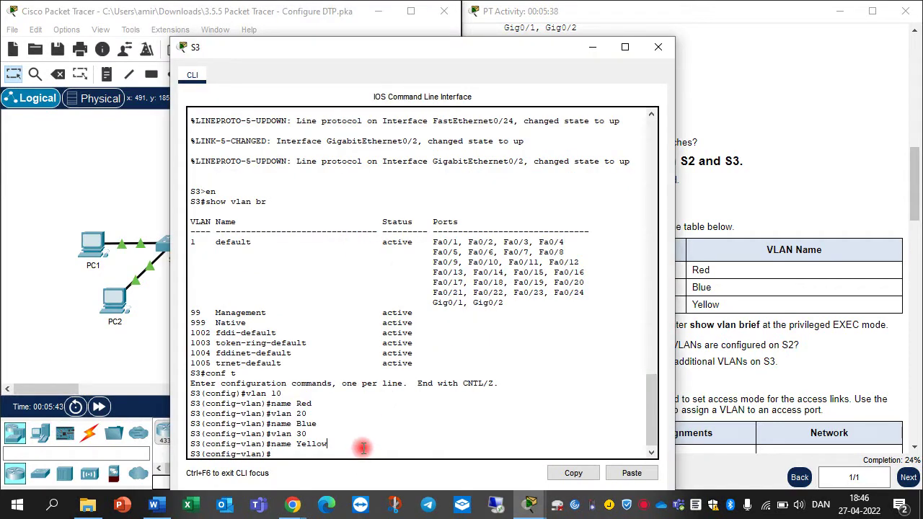
{"action": "type", "text": "do show vlan br"}
{"action": "key", "text": "Return"}
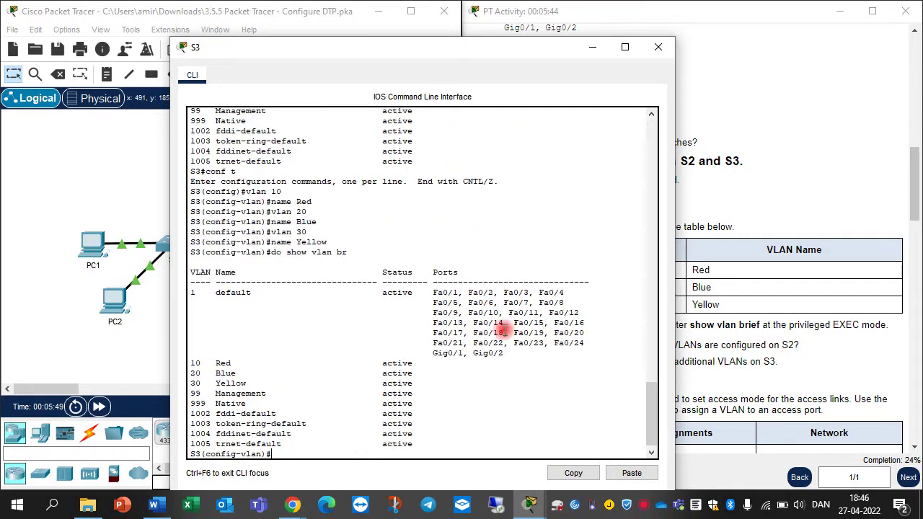
{"action": "left_click", "coordinate": [592, 47]}
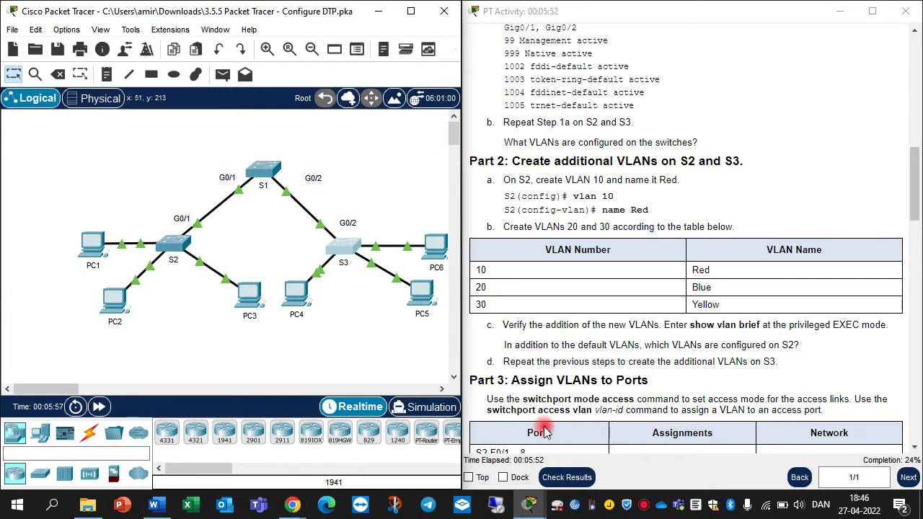
Open the S2 command line, enter global configuration mode with conf t, and place its window beside the Part 3 port assignment table
{"action": "scroll", "coordinate": [583, 366], "scroll_direction": "down", "scroll_amount": 1}
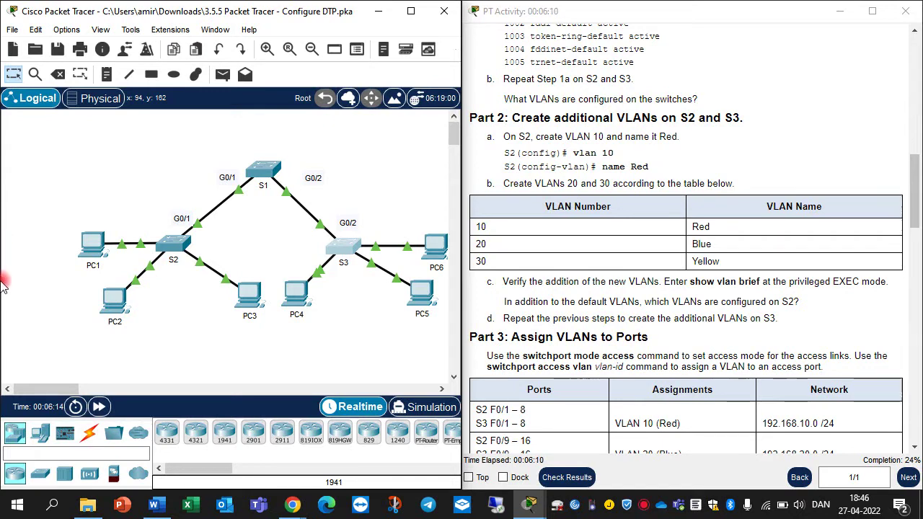
{"action": "scroll", "coordinate": [620, 321], "scroll_direction": "down", "scroll_amount": 2}
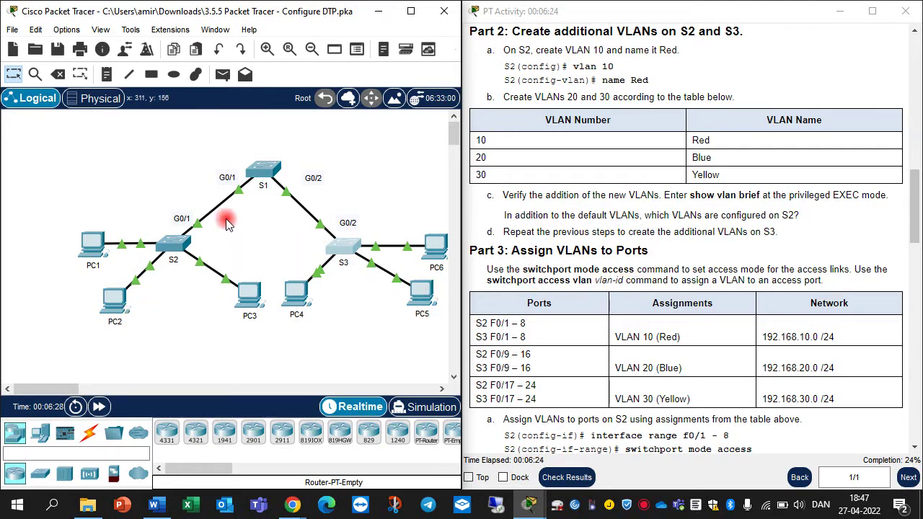
{"action": "left_click", "coordinate": [177, 243]}
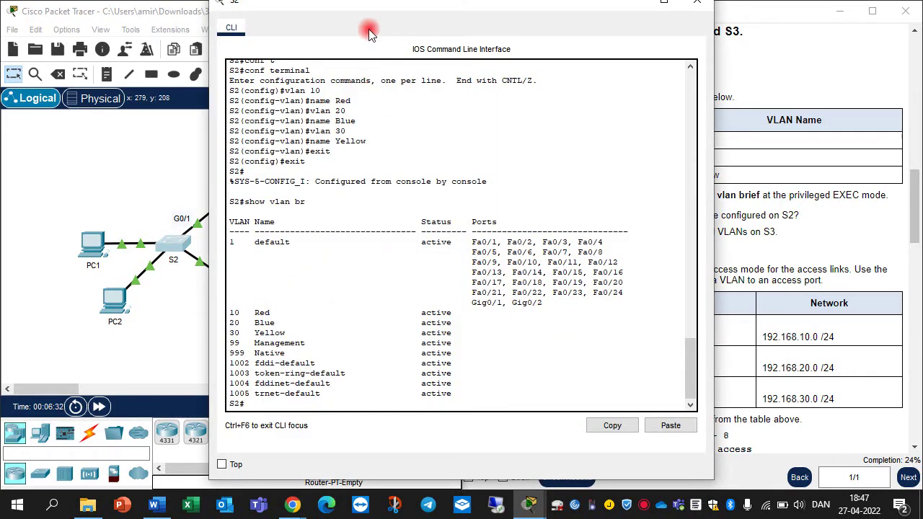
{"action": "left_click_drag", "start_coordinate": [375, 4], "coordinate": [507, 67]}
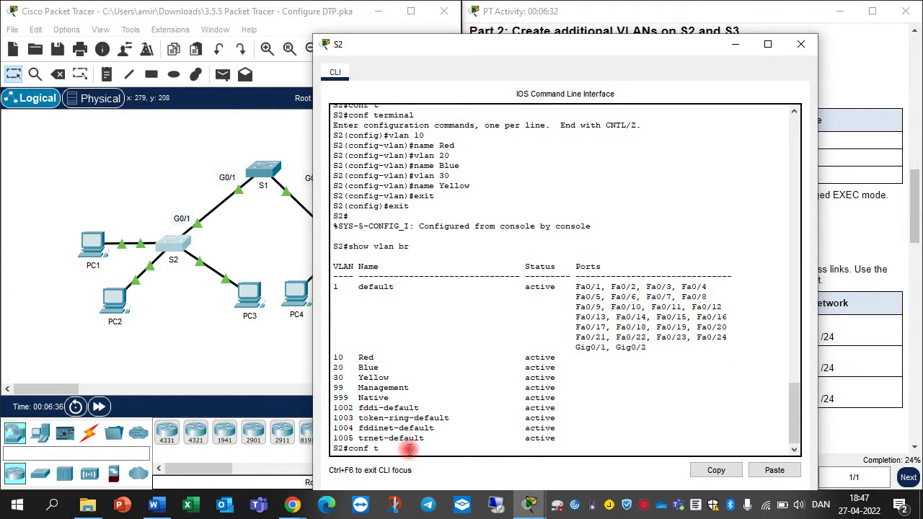
{"action": "key", "text": "Return"}
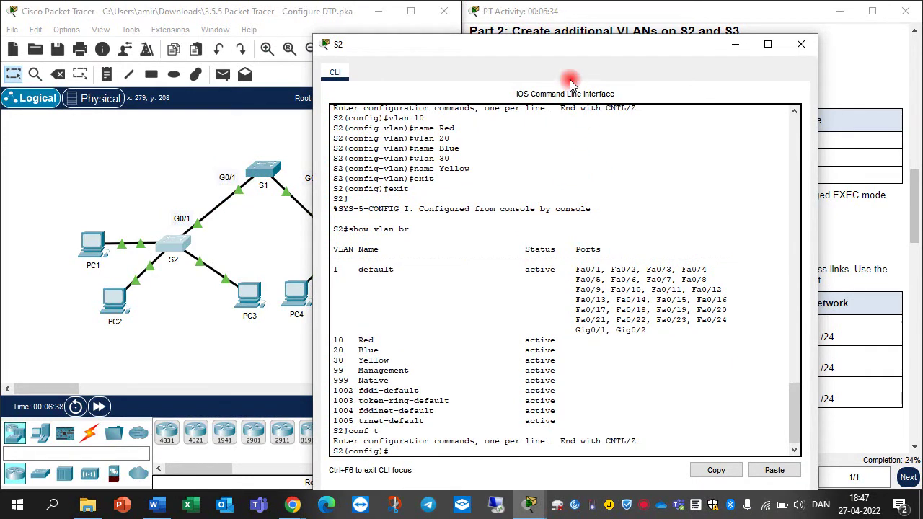
{"action": "left_click_drag", "start_coordinate": [572, 43], "coordinate": [230, 24]}
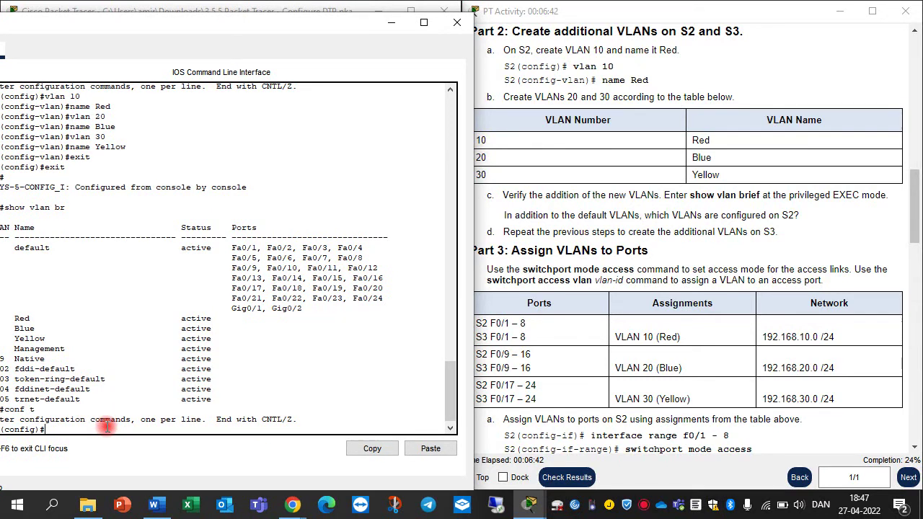
Select the interface range fa0/1-8 on S2 and set it to access mode with switchport mode access
{"action": "type", "text": "nt range fa0/1-8"}
{"action": "key", "text": "Return"}
{"action": "type", "text": "sw"}
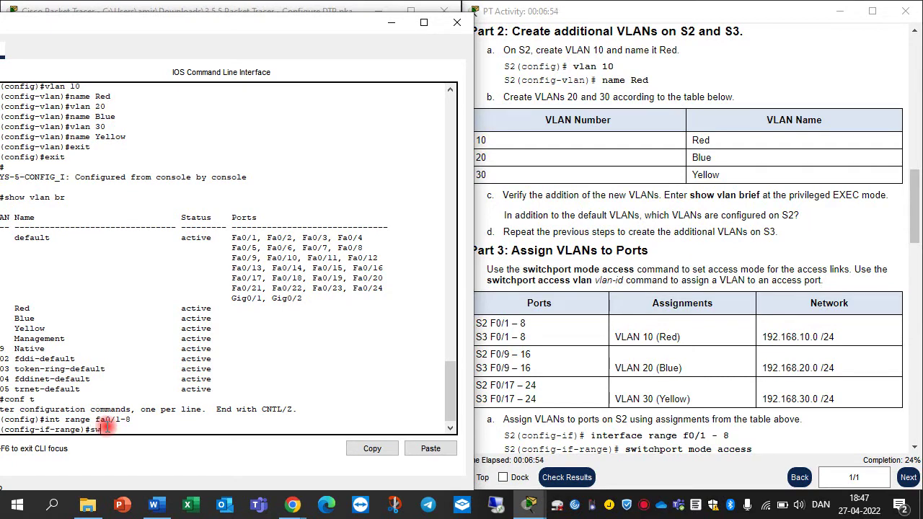
{"action": "key", "text": "Tab"}
{"action": "type", "text": "m"}
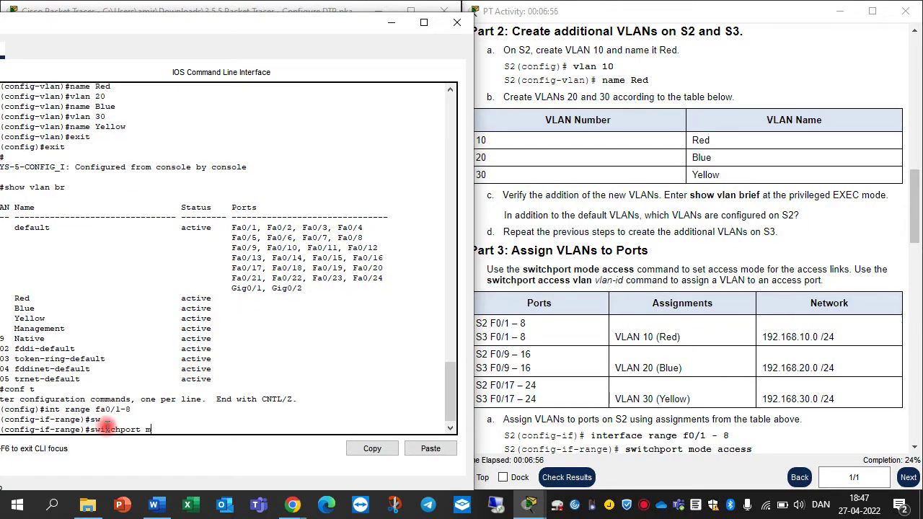
{"action": "type", "text": "ode ac"}
{"action": "key", "text": "Tab"}
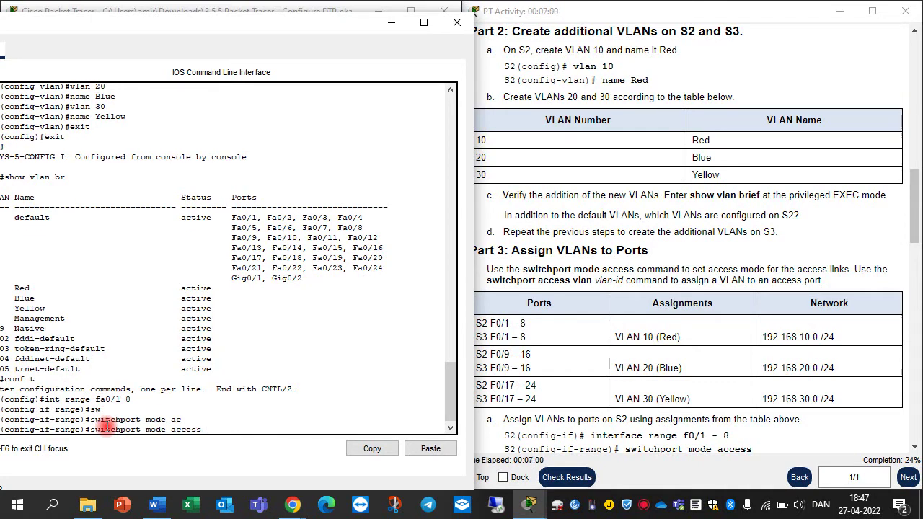
{"action": "key", "text": "Return"}
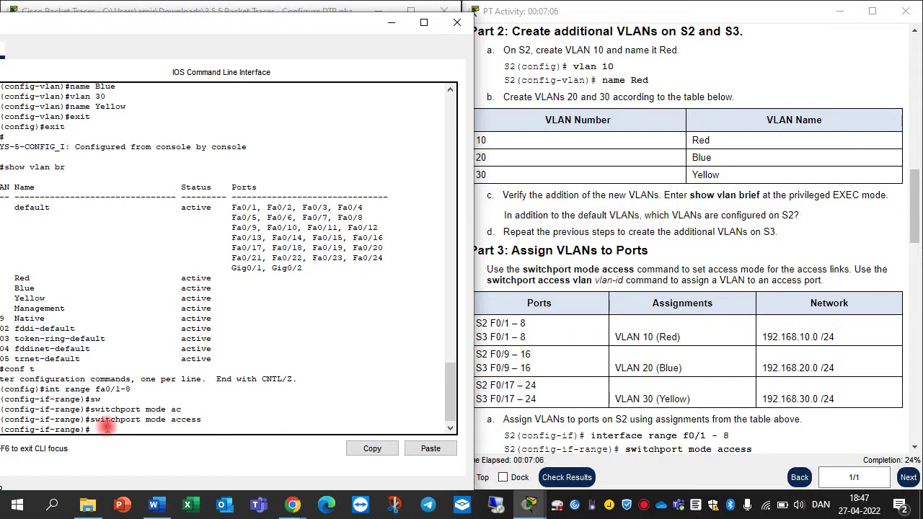
Assign ports fa0/1-8 on S2 to VLAN 10 with switchport access vlan 10 and save the configuration with do wr
{"action": "key", "text": "Up"}
{"action": "key", "text": "BackSpace"}
{"action": "key", "text": "BackSpace"}
{"action": "key", "text": "BackSpace"}
{"action": "key", "text": "BackSpace"}
{"action": "key", "text": "BackSpace"}
{"action": "type", "text": "acce"}
{"action": "key", "text": "Tab"}
{"action": "type", "text": "vla"}
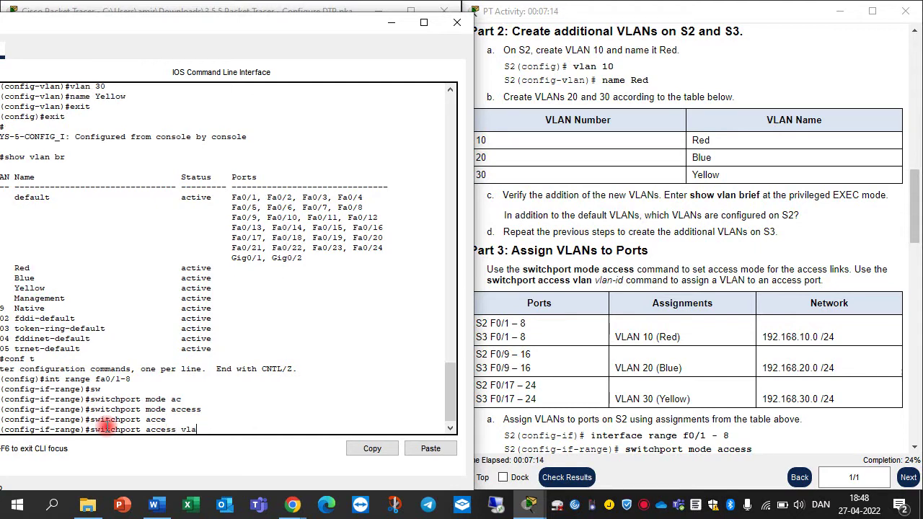
{"action": "type", "text": "n 10"}
{"action": "key", "text": "Return"}
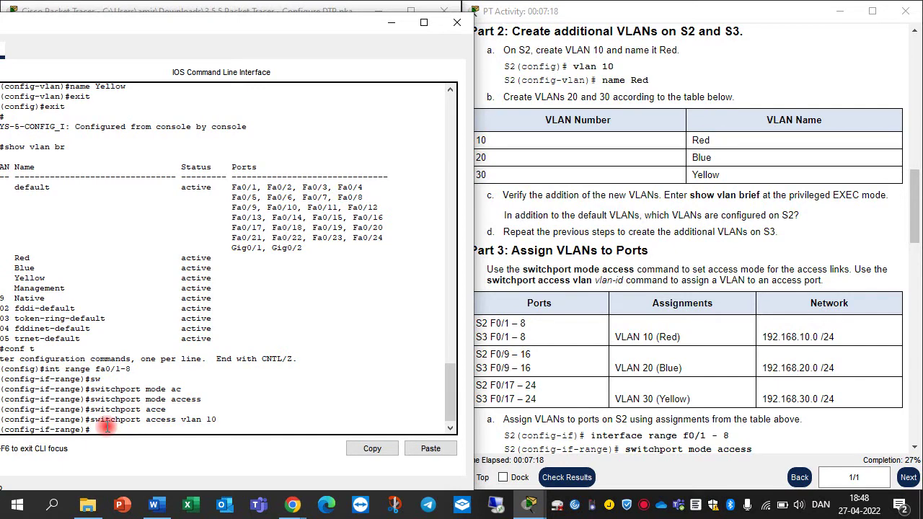
{"action": "type", "text": "do sh"}
{"action": "key", "text": "Return"}
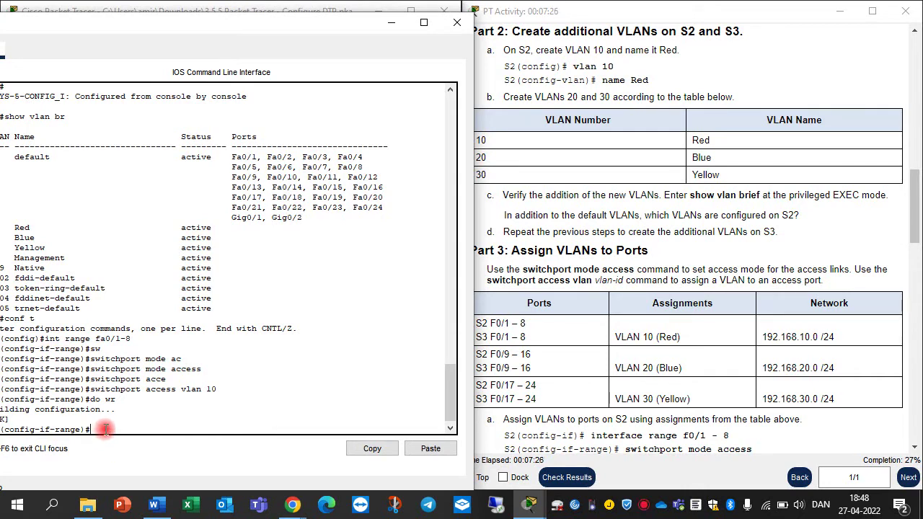
Select the interface range fa0/9-16 on S2 and set it to access mode
{"action": "key", "text": "Up"}
{"action": "key", "text": "Up"}
{"action": "key", "text": "Up"}
{"action": "key", "text": "Up"}
{"action": "key", "text": "Up"}
{"action": "key", "text": "BackSpace"}
{"action": "key", "text": "BackSpace"}
{"action": "key", "text": "Return"}
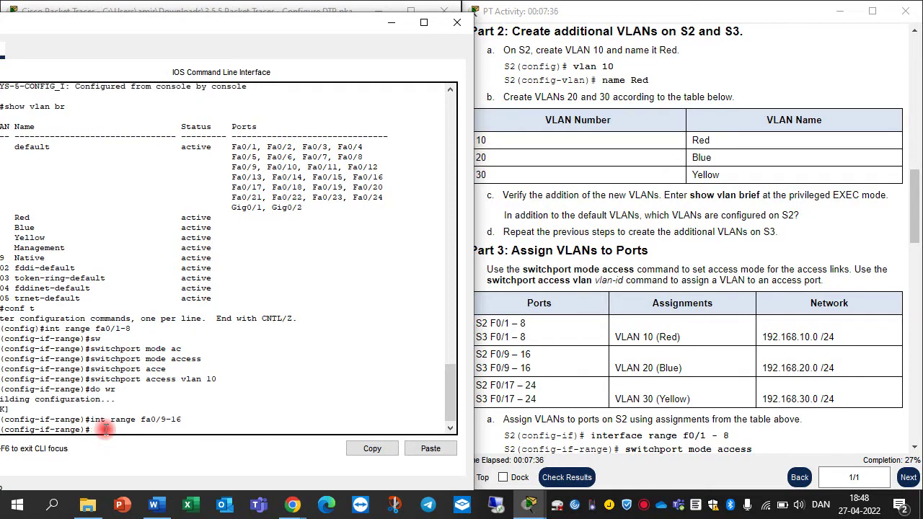
{"action": "type", "text": "switchport access vlan 10"}
{"action": "key", "text": "Up"}
{"action": "key", "text": "Up"}
{"action": "key", "text": "Return"}
Assign ports fa0/9-16 on S2 to VLAN 20 with switchport access vlan 20
{"action": "key", "text": "Up"}
{"action": "key", "text": "Up"}
{"action": "key", "text": "Up"}
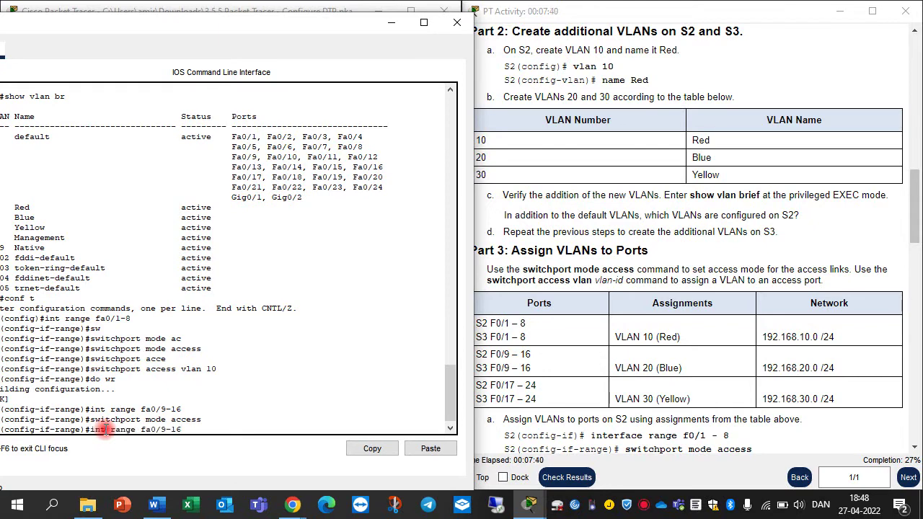
{"action": "key", "text": "Up"}
{"action": "key", "text": "Return"}
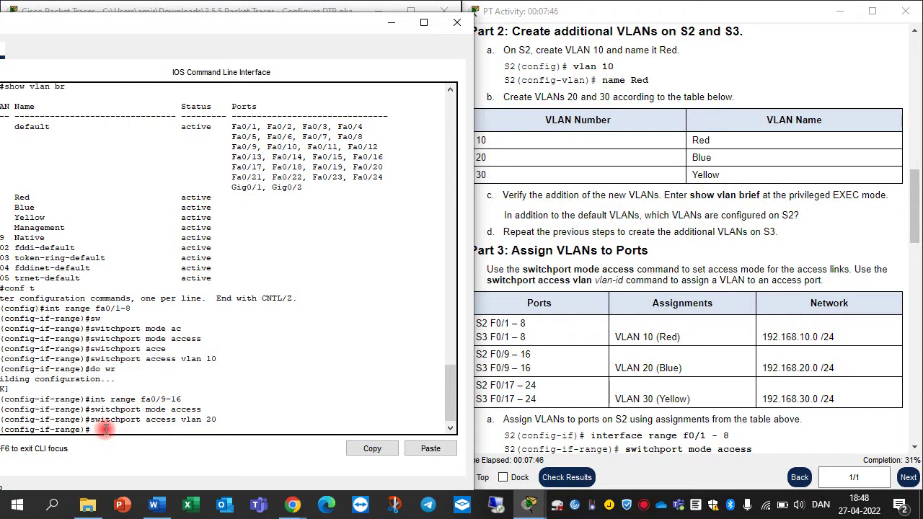
Select the interface range fa0/17-24 on S2 and set it to access mode
{"action": "key", "text": "Up"}
{"action": "key", "text": "Up"}
{"action": "key", "text": "Up"}
{"action": "key", "text": "Up"}
{"action": "key", "text": "Up"}
{"action": "key", "text": "Up"}
{"action": "key", "text": "Up"}
{"action": "key", "text": "BackSpace"}
{"action": "type", "text": "4"}
{"action": "key", "text": "Return"}
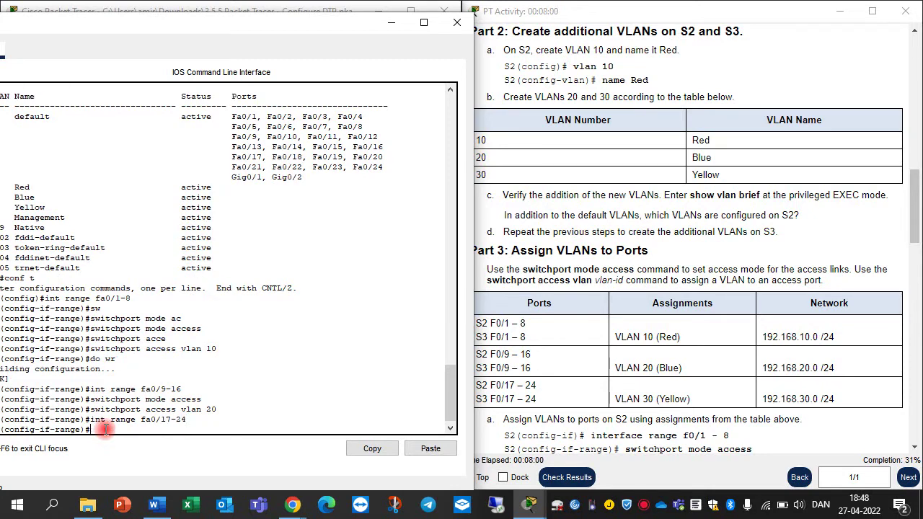
{"action": "key", "text": "Up"}
{"action": "key", "text": "Up"}
{"action": "key", "text": "Up"}
{"action": "key", "text": "Return"}
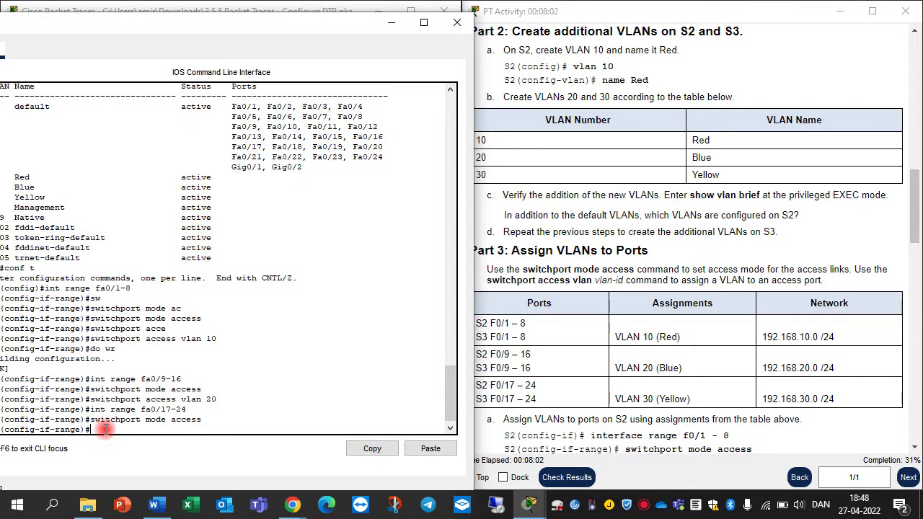
Assign ports fa0/17-24 on S2 to VLAN 30 and save the configuration with do wr
{"action": "key", "text": "Up"}
{"action": "key", "text": "Up"}
{"action": "key", "text": "Up"}
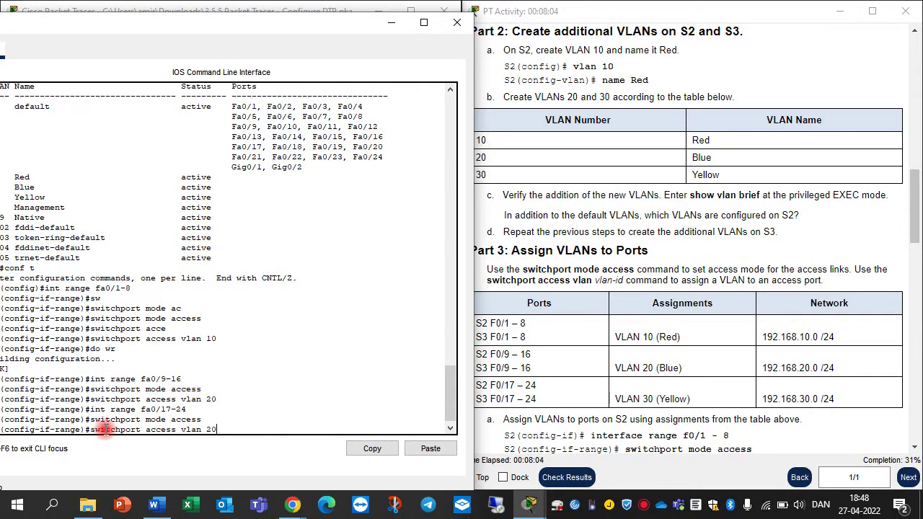
{"action": "type", "text": "30"}
{"action": "key", "text": "Return"}
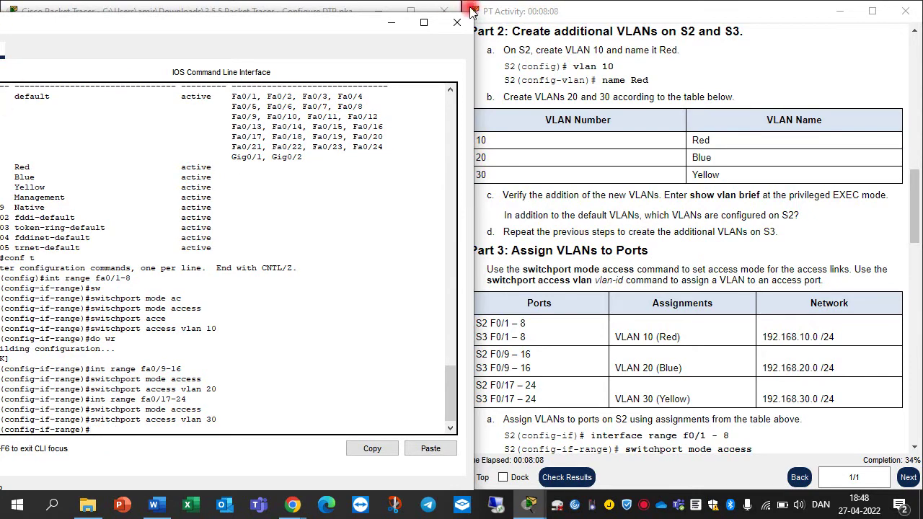
{"action": "left_click_drag", "start_coordinate": [294, 26], "coordinate": [659, 74]}
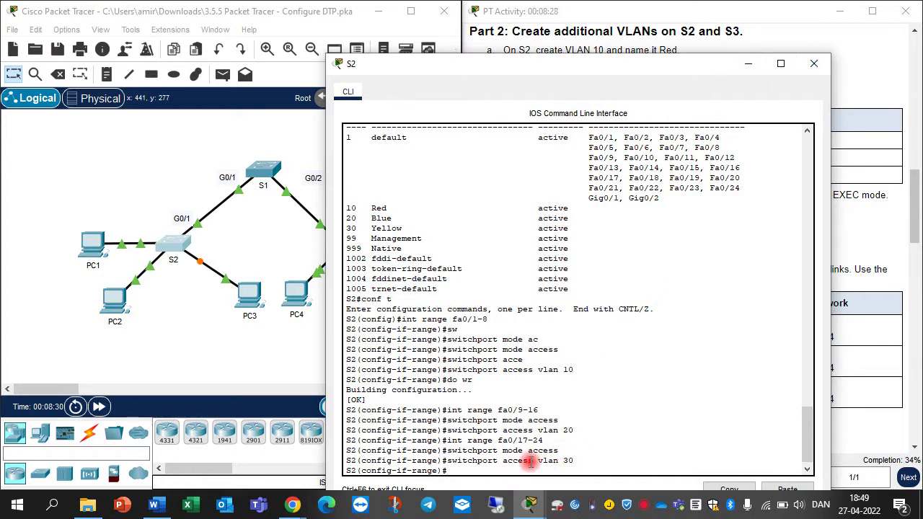
{"action": "type", "text": "r"}
{"action": "key", "text": "Return"}
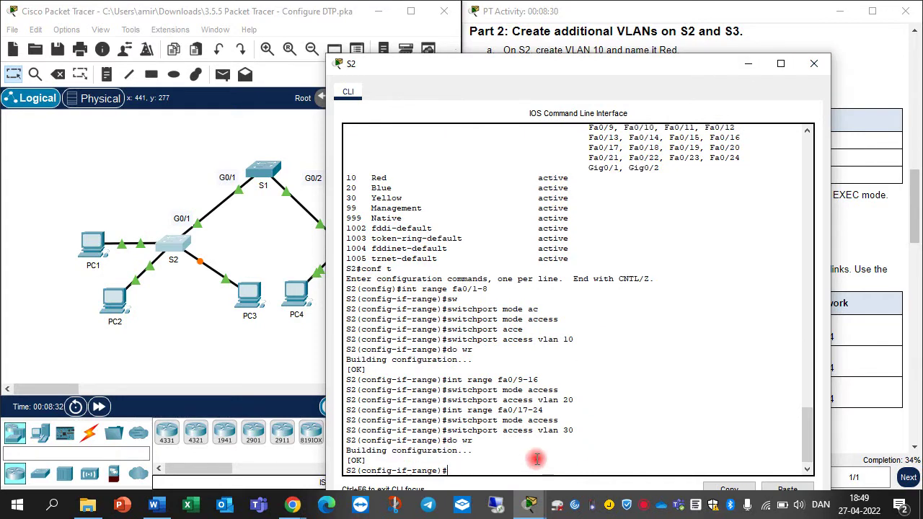
Open the S3 command line and leave VLAN configuration mode with exit, back to global configuration mode
{"action": "left_click", "coordinate": [756, 47]}
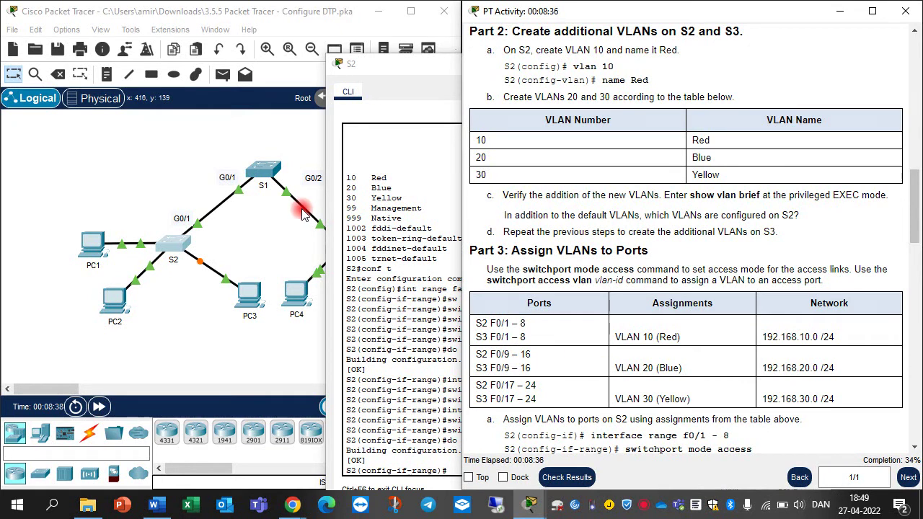
{"action": "left_click", "coordinate": [314, 249]}
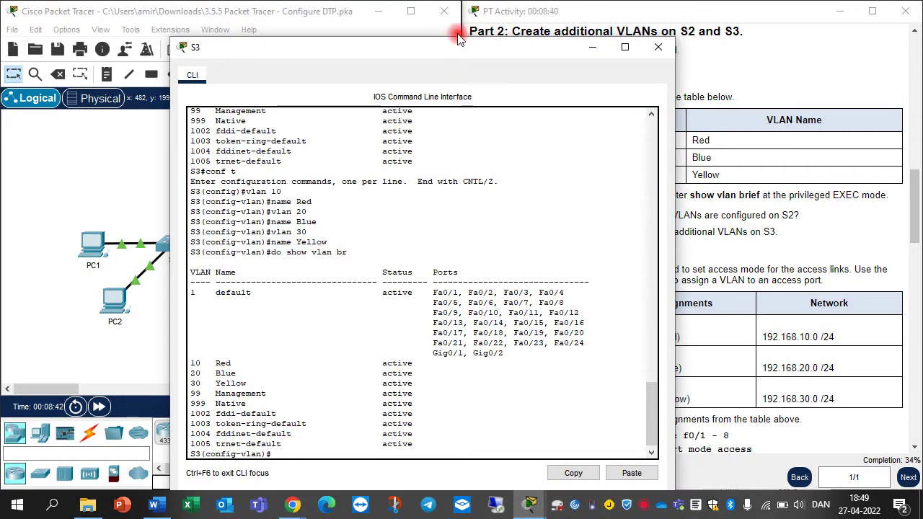
{"action": "left_click_drag", "start_coordinate": [446, 52], "coordinate": [340, 33]}
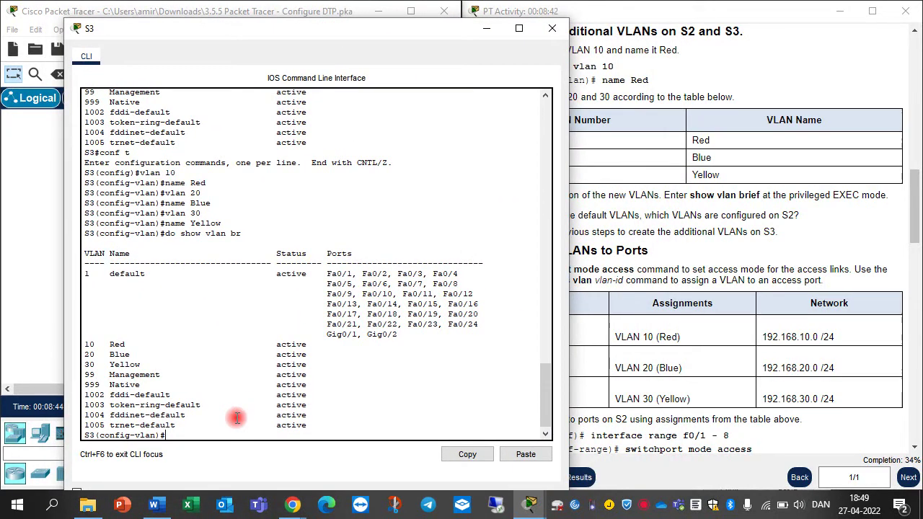
{"action": "type", "text": "conf "}
{"action": "type", "text": "t"}
{"action": "key", "text": "Return"}
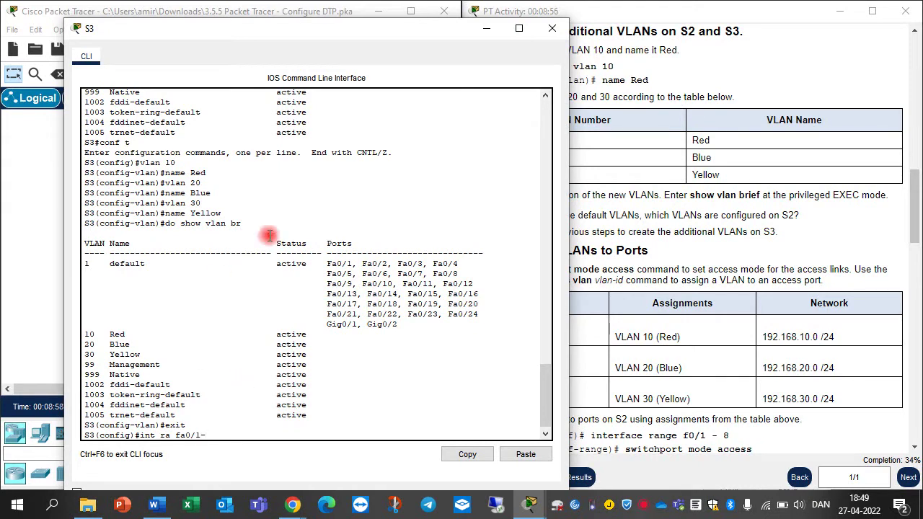
Set the interface range fa0/1-8 on S3 to access mode and assign it to VLAN 10
{"action": "left_click_drag", "start_coordinate": [382, 29], "coordinate": [328, 27]}
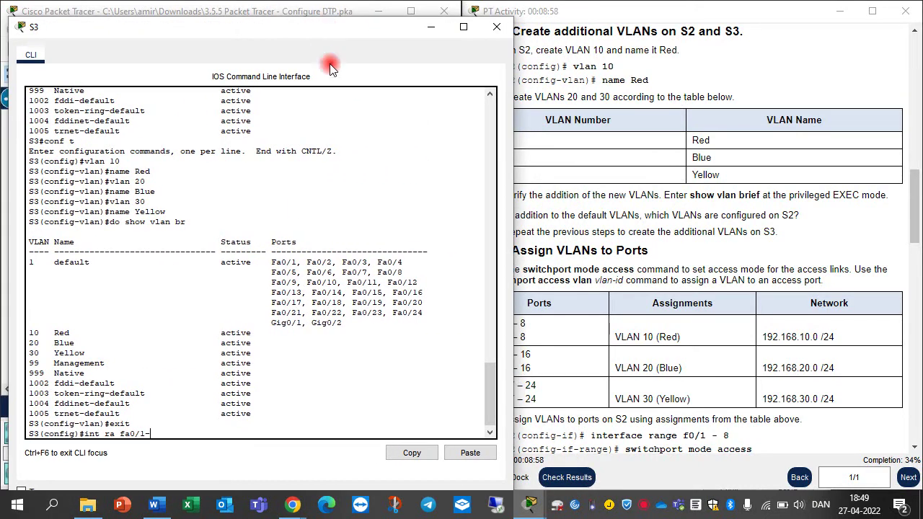
{"action": "key", "text": "Return"}
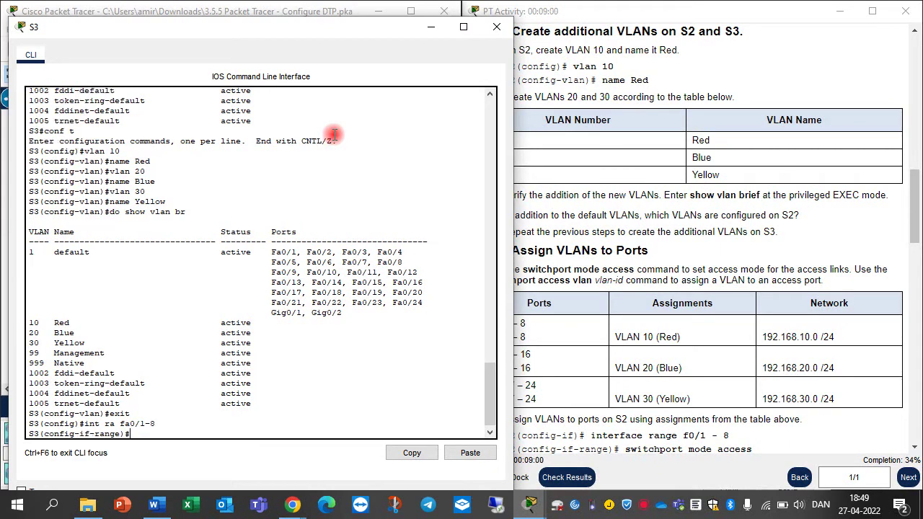
{"action": "type", "text": "sw mode ac"}
{"action": "key", "text": "Tab"}
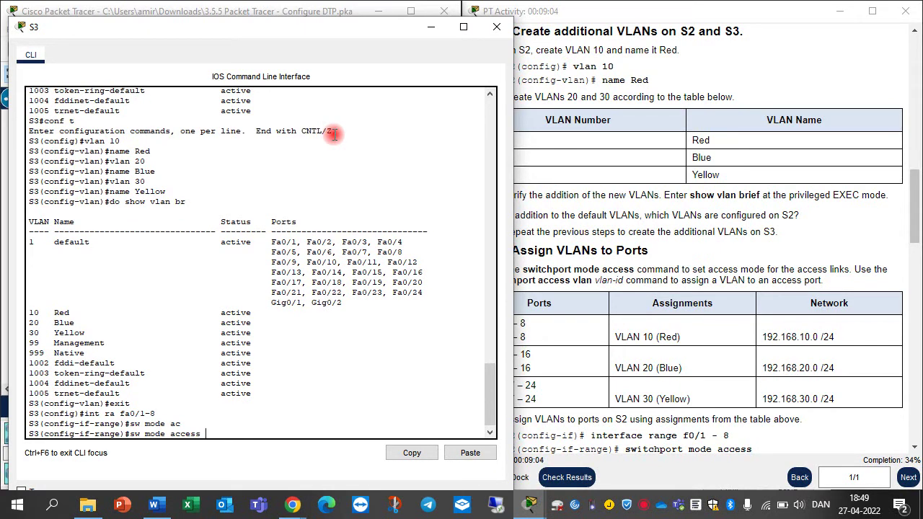
{"action": "key", "text": "Return"}
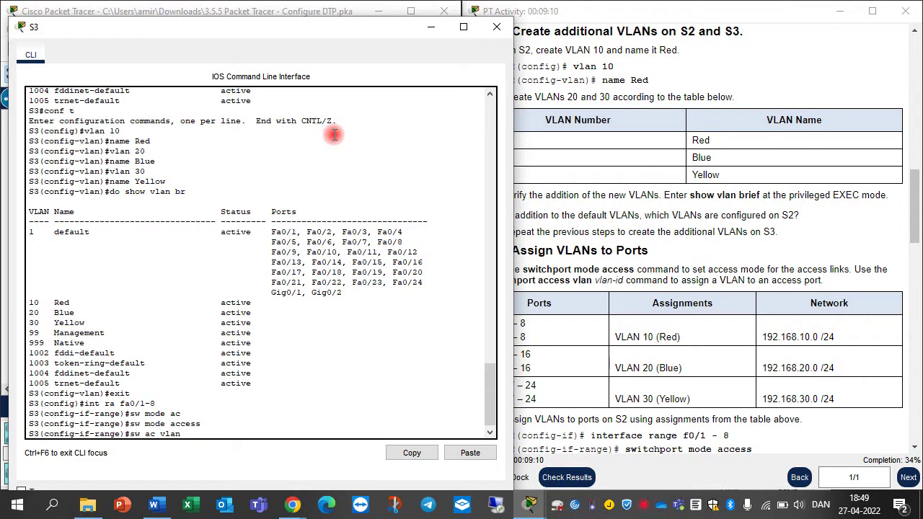
{"action": "type", "text": "sw ac vlan 10"}
{"action": "key", "text": "Return"}
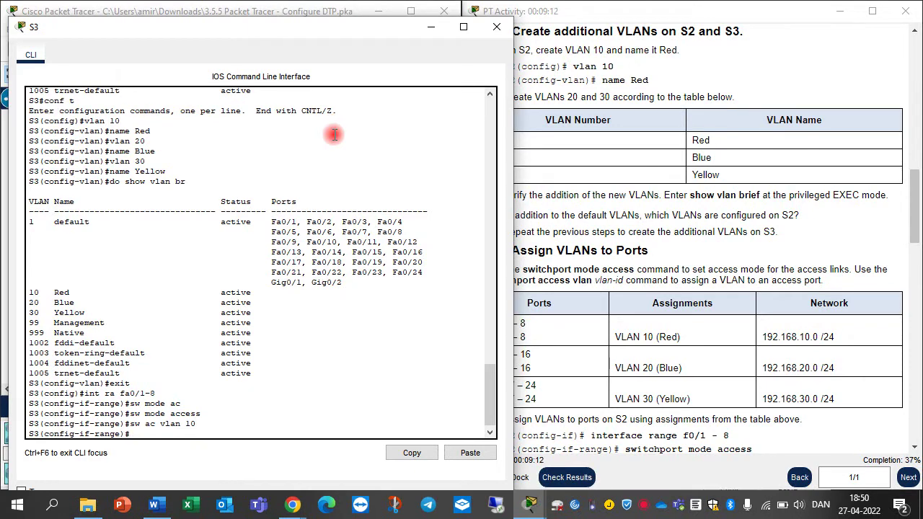
Select the interface range fa0/9-16 on S3 and set it to access mode
{"action": "key", "text": "Up"}
{"action": "key", "text": "Up"}
{"action": "key", "text": "Up"}
{"action": "key", "text": "Up"}
{"action": "key", "text": "Return"}
{"action": "key", "text": "Up"}
{"action": "key", "text": "Up"}
{"action": "key", "text": "Up"}
{"action": "key", "text": "Return"}
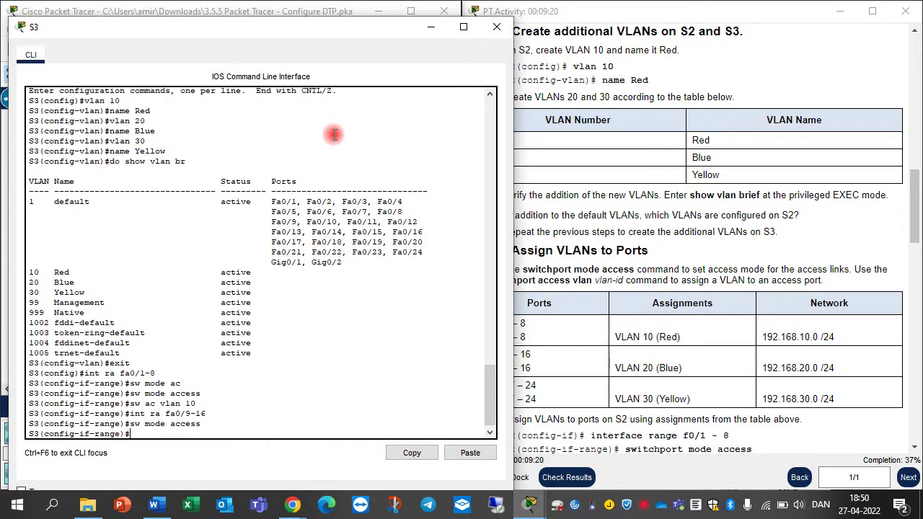
Assign ports fa0/9-16 on S3 to VLAN 20 with sw ac vlan 20
{"action": "key", "text": "Up"}
{"action": "key", "text": "Up"}
{"action": "key", "text": "Up"}
{"action": "key", "text": "Return"}
Select the interface range fa0/17-24 on S3 and set it to access mode
{"action": "key", "text": "Up"}
{"action": "key", "text": "Up"}
{"action": "key", "text": "Up"}
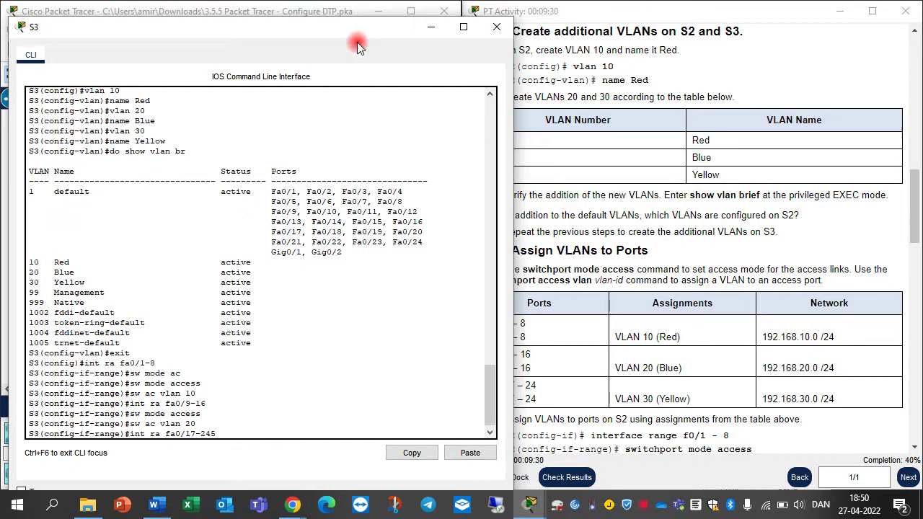
{"action": "key", "text": "BackSpace"}
{"action": "key", "text": "Return"}
{"action": "key", "text": "Up"}
{"action": "key", "text": "Up"}
{"action": "key", "text": "Up"}
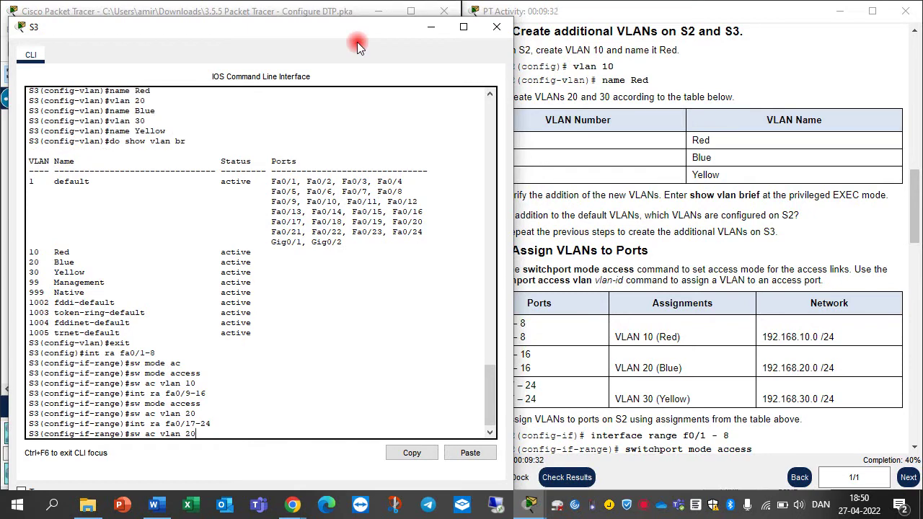
{"action": "key", "text": "Return"}
Assign ports fa0/17-24 on S3 to VLAN 20 with sw ac vlan 20
{"action": "key", "text": "Up"}
{"action": "key", "text": "Up"}
{"action": "key", "text": "Up"}
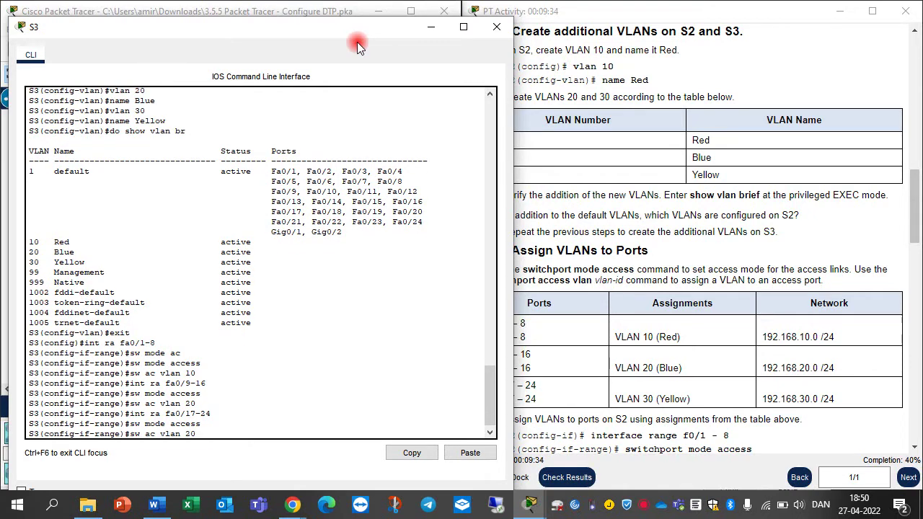
{"action": "type", "text": "20"}
{"action": "key", "text": "Return"}
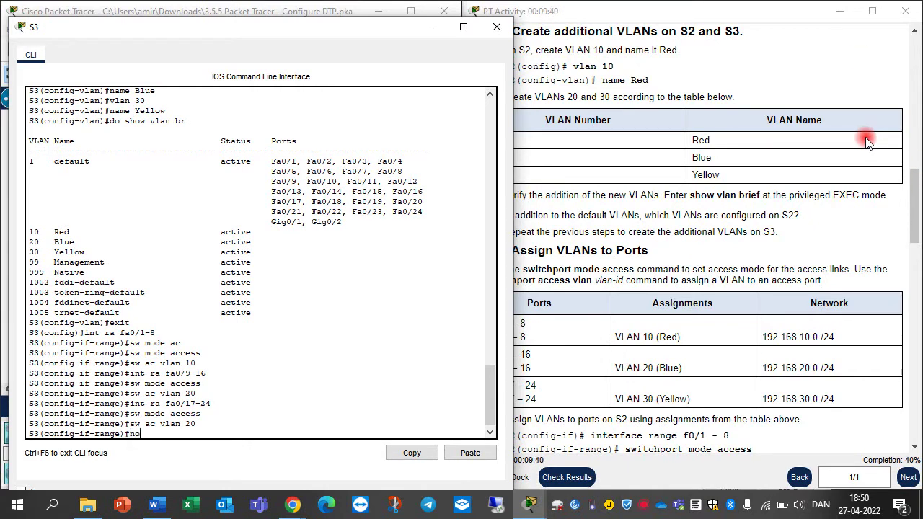
Remove the VLAN 20 assignment from ports fa0/17-24 on S3 with no sw ac vlan 20
{"action": "key", "text": "Up"}
{"action": "type", "text": "no"}
{"action": "key", "text": "Return"}
Assign ports fa0/17-24 on S3 to VLAN 30 and save the switch configuration with do wr
{"action": "key", "text": "Up"}
{"action": "key", "text": "Up"}
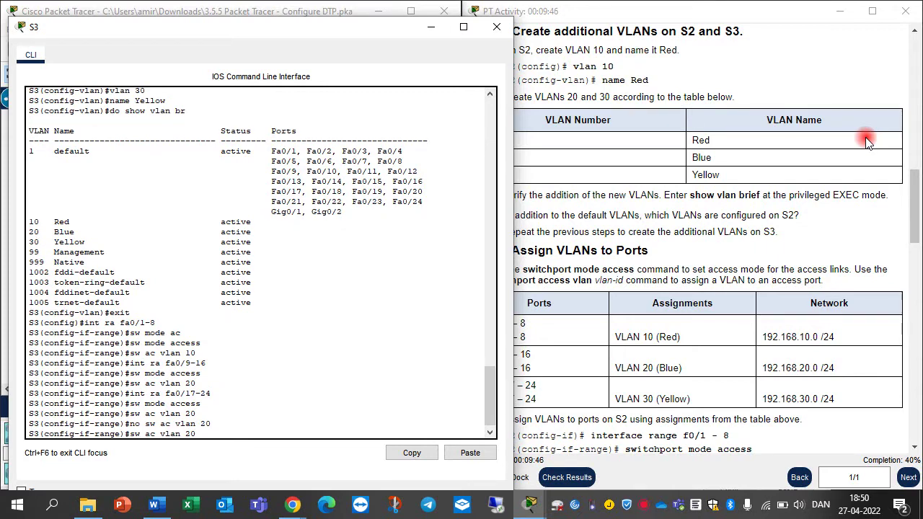
{"action": "type", "text": "0"}
{"action": "key", "text": "Return"}
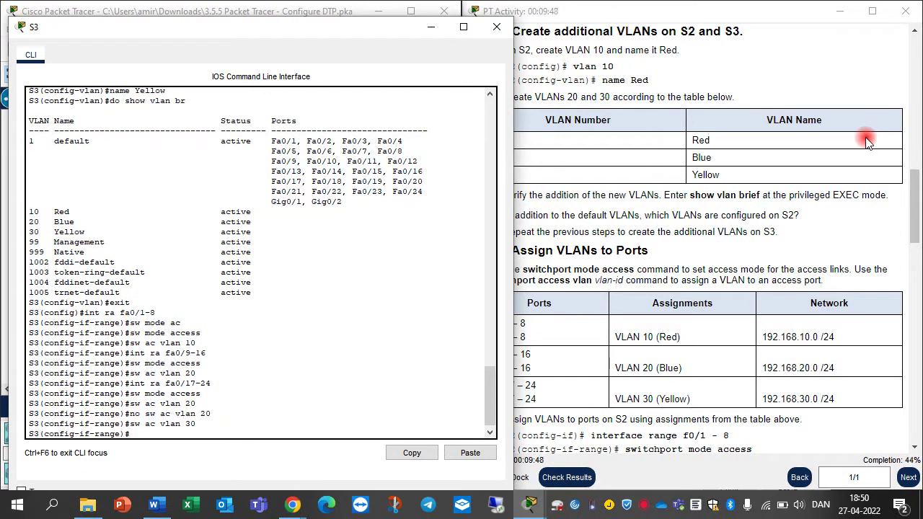
{"action": "type", "text": "do wr"}
{"action": "key", "text": "Return"}
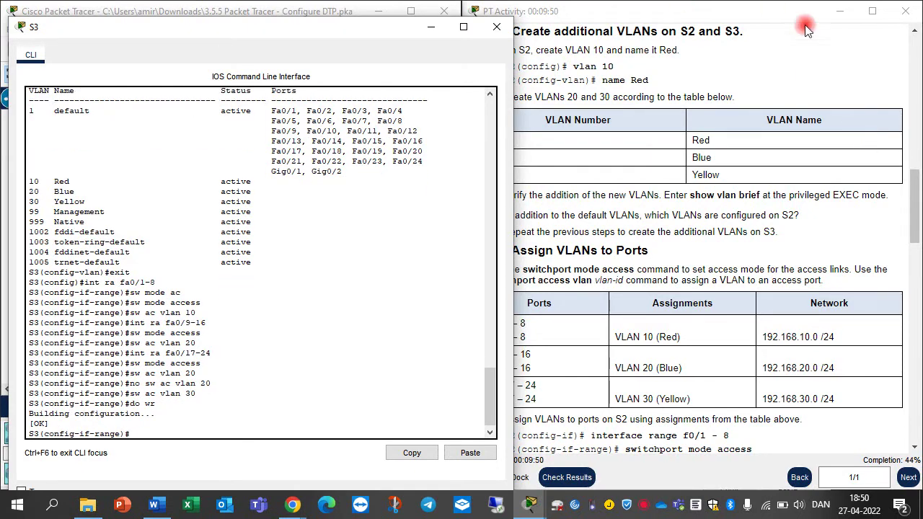
Read the PC1 to PC6 ping instruction, close the S3 window and bring the network topology back to the front
{"action": "left_click", "coordinate": [609, 248]}
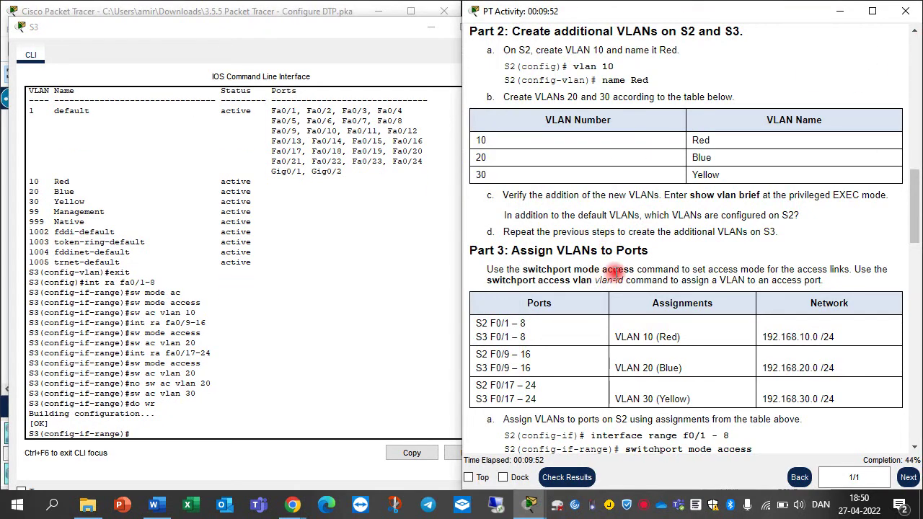
{"action": "scroll", "coordinate": [614, 267], "scroll_direction": "down", "scroll_amount": 3}
{"action": "scroll", "coordinate": [616, 273], "scroll_direction": "down", "scroll_amount": 1}
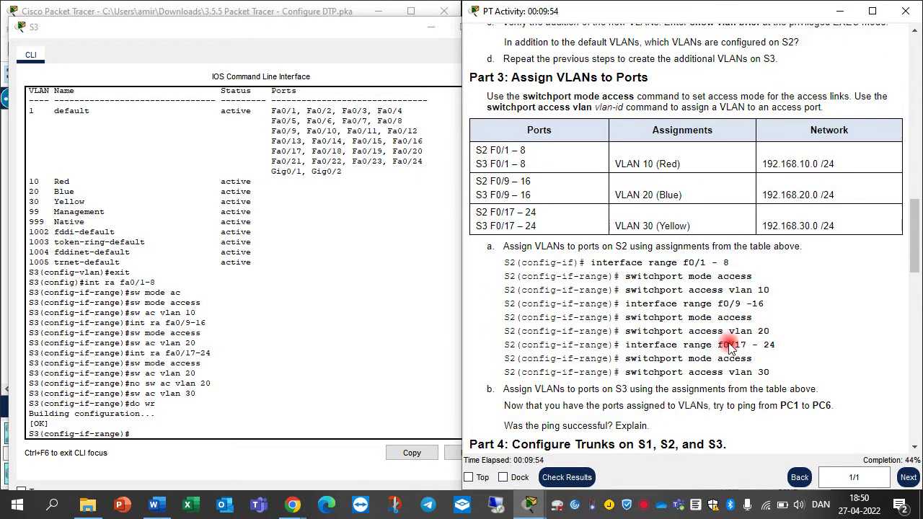
{"action": "scroll", "coordinate": [649, 346], "scroll_direction": "down", "scroll_amount": 2}
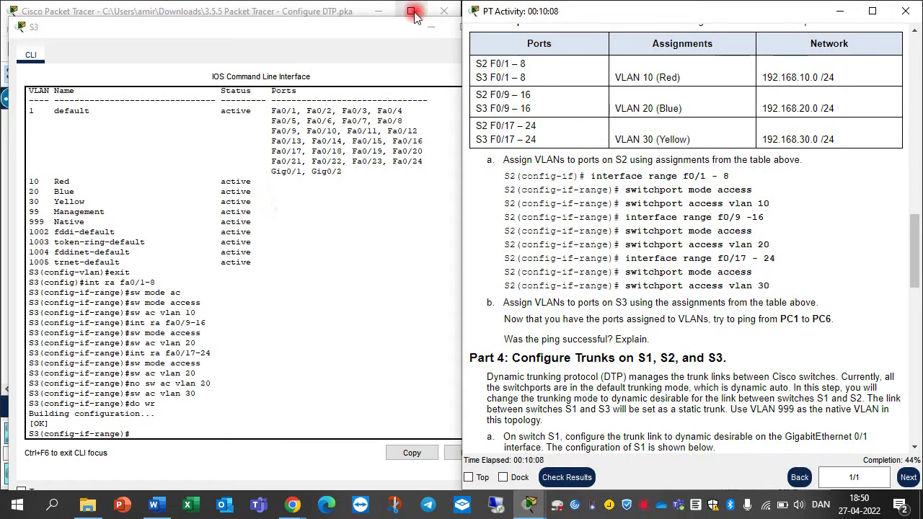
{"action": "left_click", "coordinate": [389, 13]}
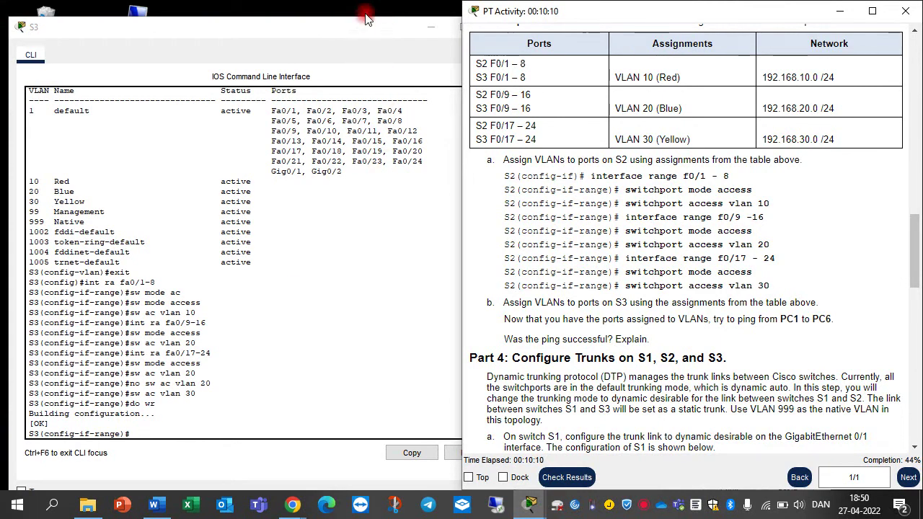
{"action": "left_click", "coordinate": [406, 33]}
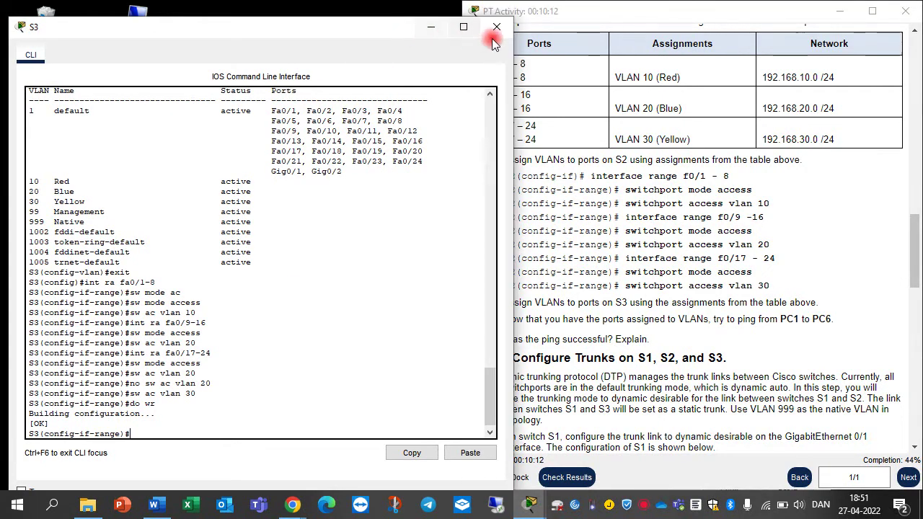
{"action": "left_click", "coordinate": [496, 30]}
{"action": "left_click", "coordinate": [399, 70]}
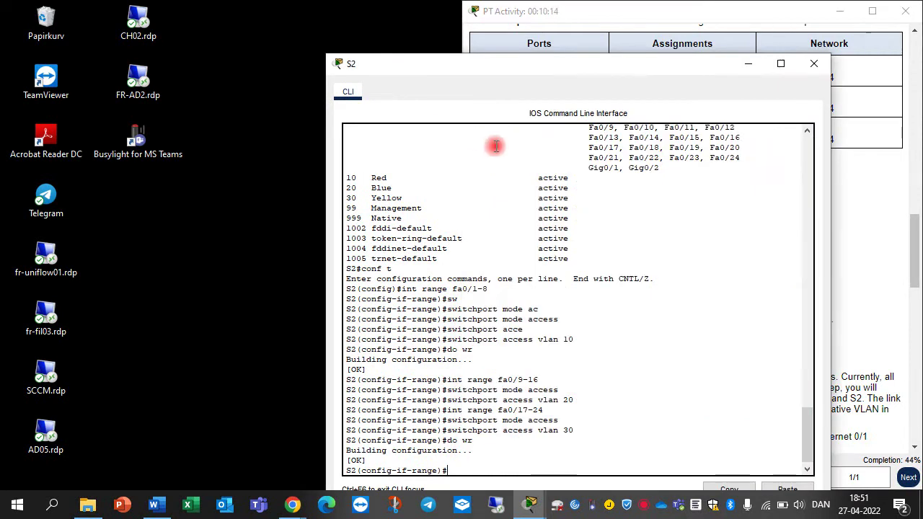
{"action": "left_click", "coordinate": [531, 504]}
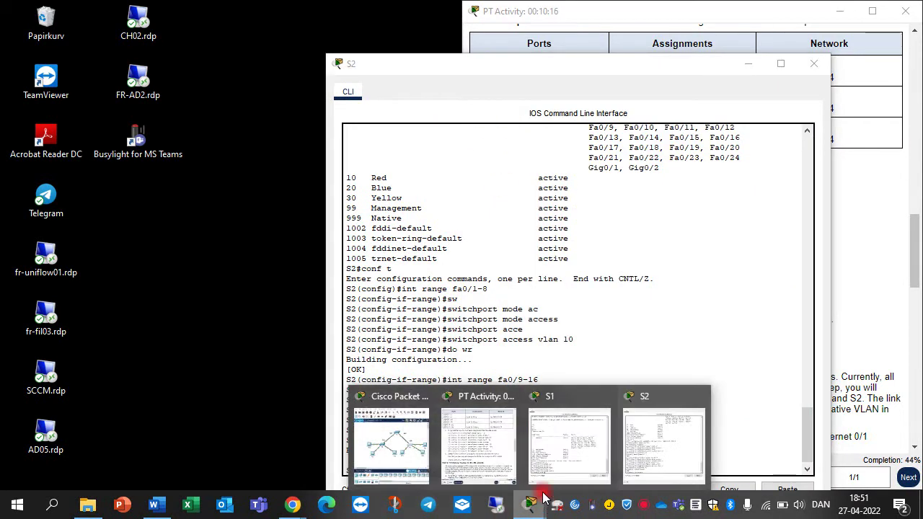
{"action": "left_click", "coordinate": [427, 445]}
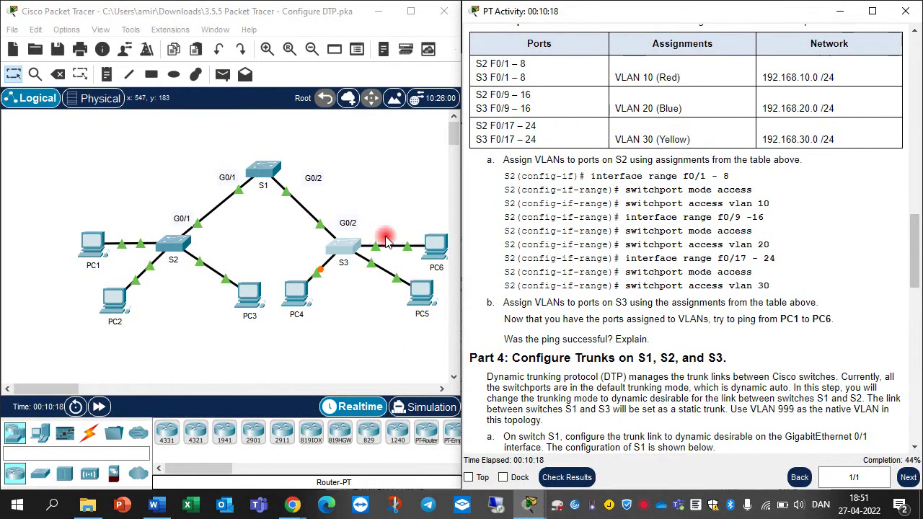
Check PC1's IPv4 address in its IP configuration and close the PC1 window
{"action": "left_click", "coordinate": [92, 249]}
{"action": "left_click", "coordinate": [270, 116]}
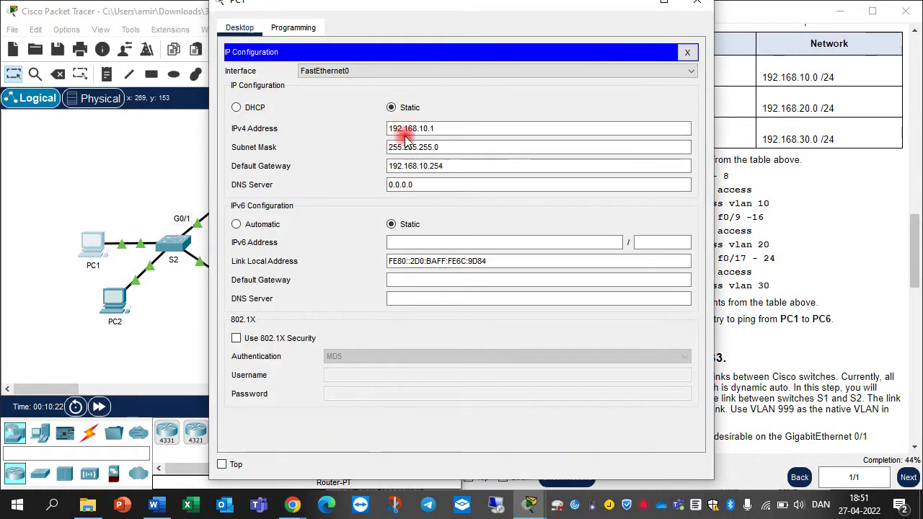
{"action": "left_click_drag", "start_coordinate": [449, 127], "coordinate": [387, 127]}
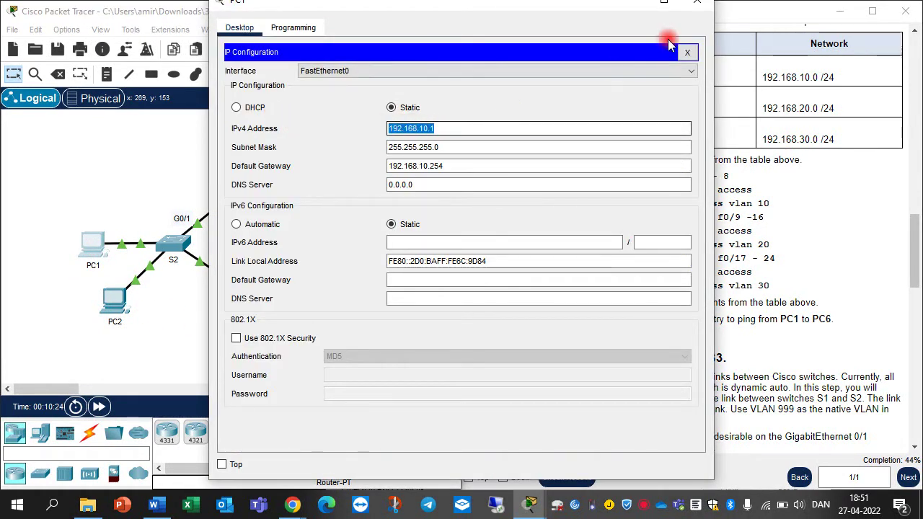
{"action": "left_click", "coordinate": [692, 11]}
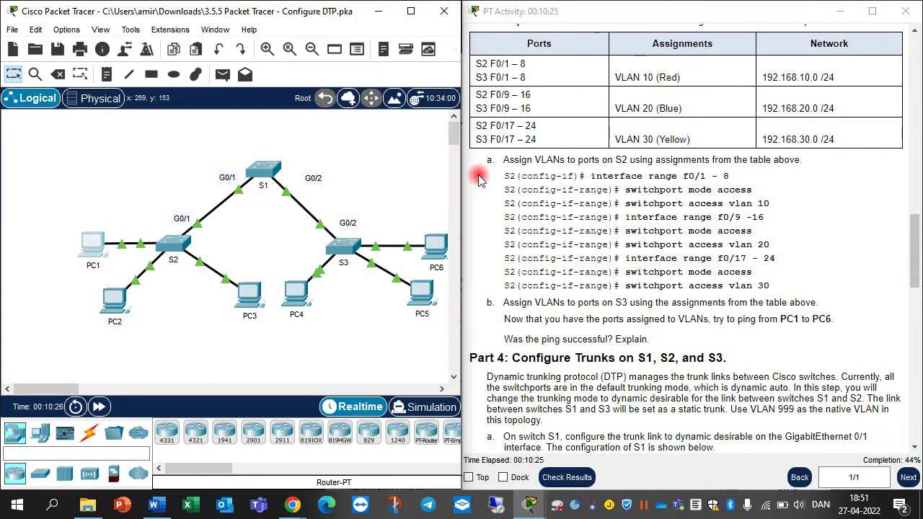
Copy PC6's IPv4 address from its IP configuration
{"action": "left_click", "coordinate": [433, 248]}
{"action": "left_click", "coordinate": [258, 76]}
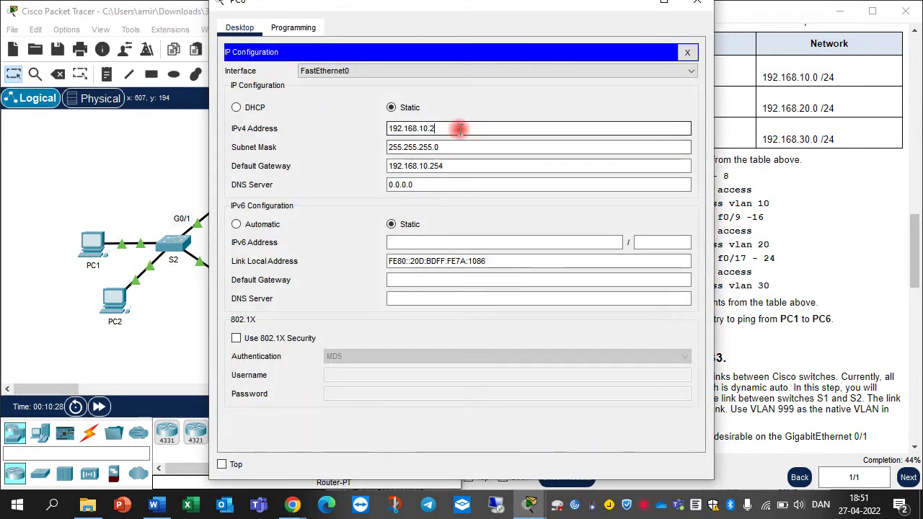
{"action": "left_click_drag", "start_coordinate": [457, 129], "coordinate": [387, 129]}
{"action": "right_click", "coordinate": [431, 130]}
{"action": "left_click", "coordinate": [464, 199]}
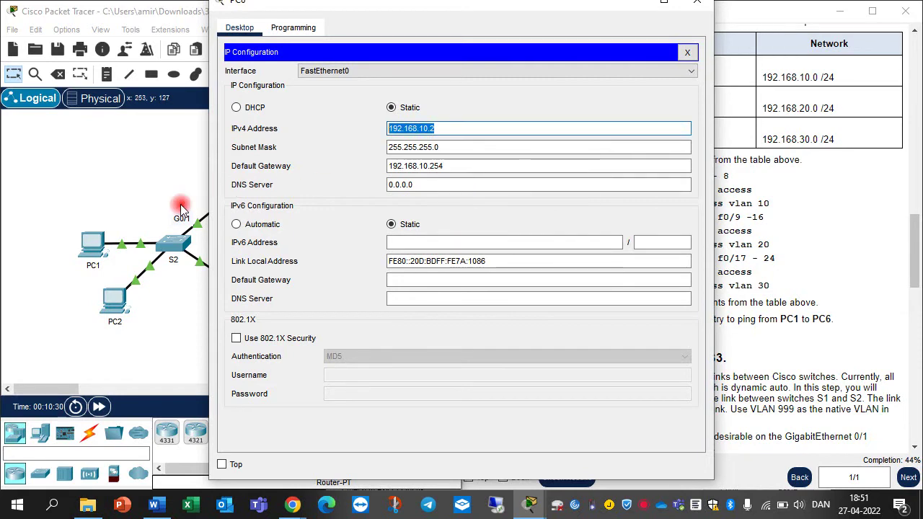
Ping PC6 at 192.168.10.2 from PC1's command prompt and move the window aside to examine the topology
{"action": "left_click", "coordinate": [104, 249]}
{"action": "left_click", "coordinate": [522, 89]}
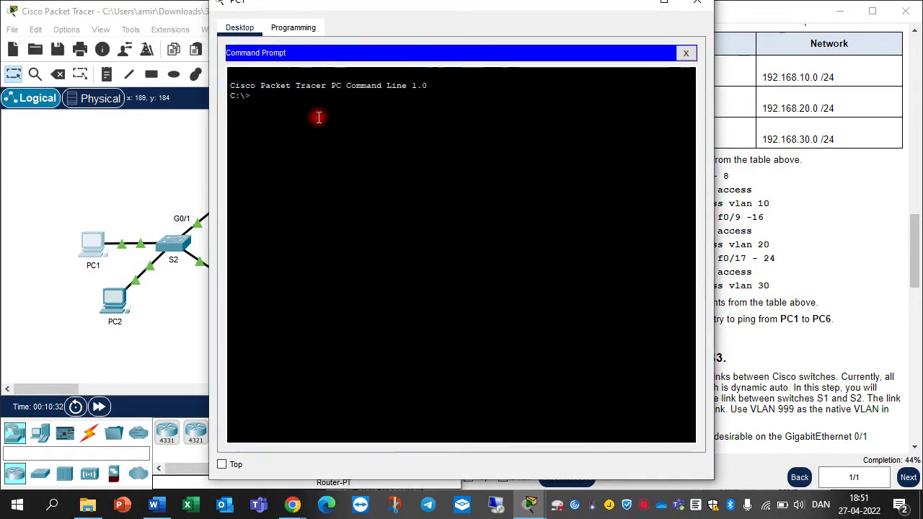
{"action": "type", "text": "ping"}
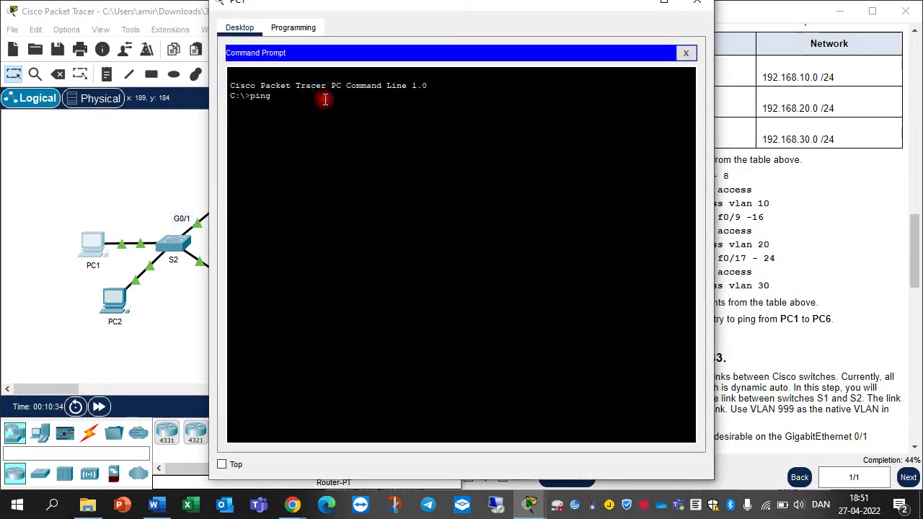
{"action": "right_click", "coordinate": [326, 99]}
{"action": "left_click", "coordinate": [358, 124]}
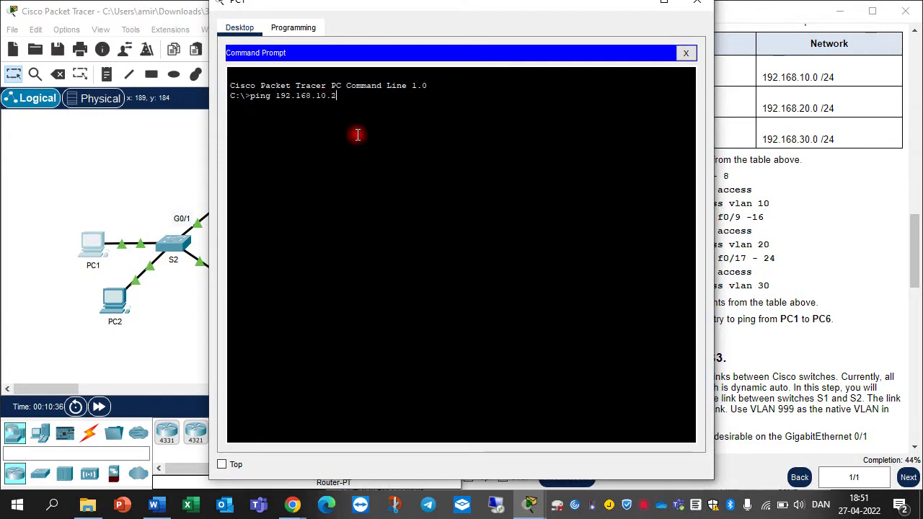
{"action": "key", "text": "Return"}
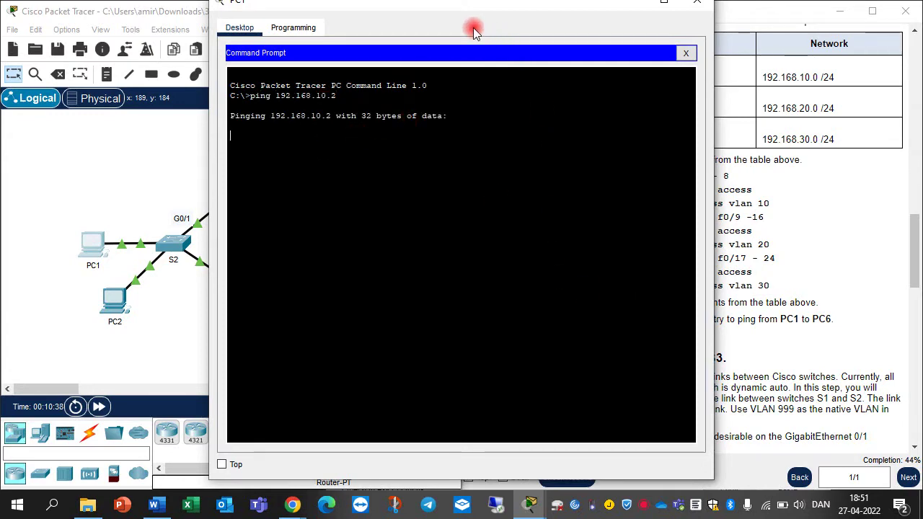
{"action": "left_click_drag", "start_coordinate": [482, 11], "coordinate": [608, 58]}
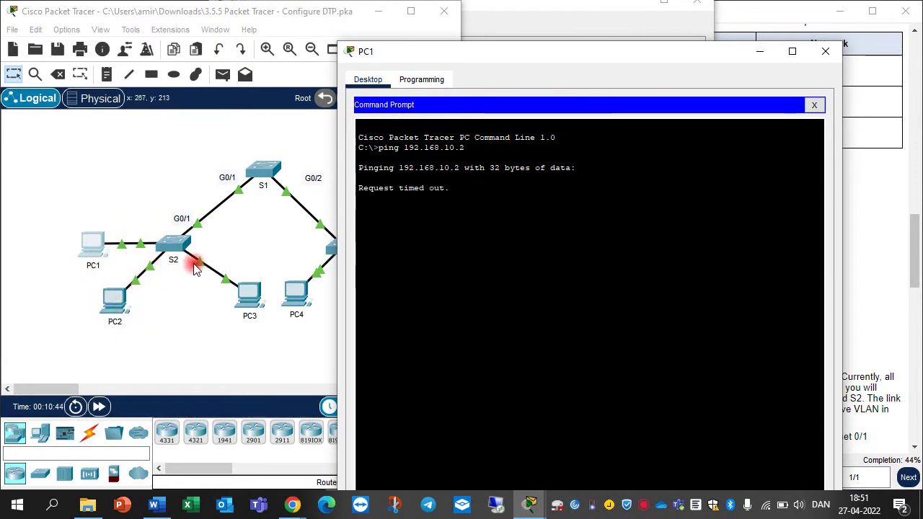
{"action": "left_click_drag", "start_coordinate": [512, 56], "coordinate": [622, 44]}
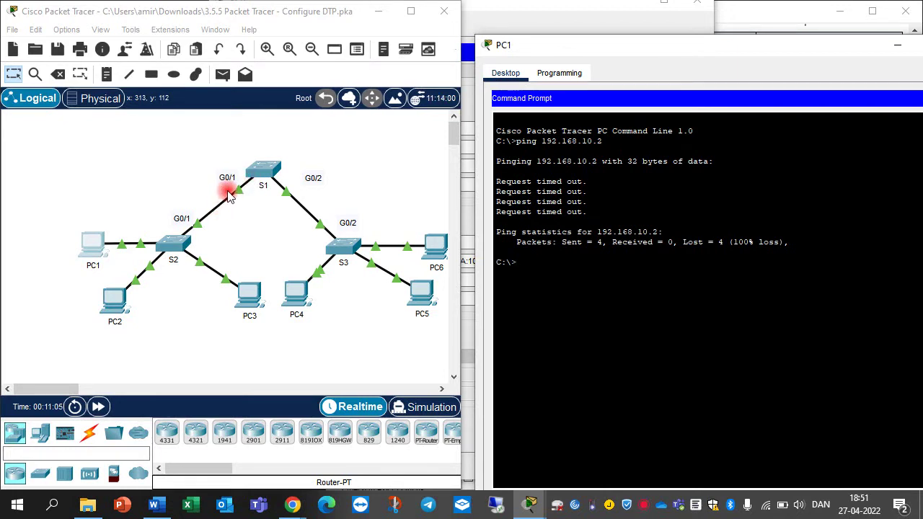
{"action": "left_click_drag", "start_coordinate": [674, 45], "coordinate": [498, 46]}
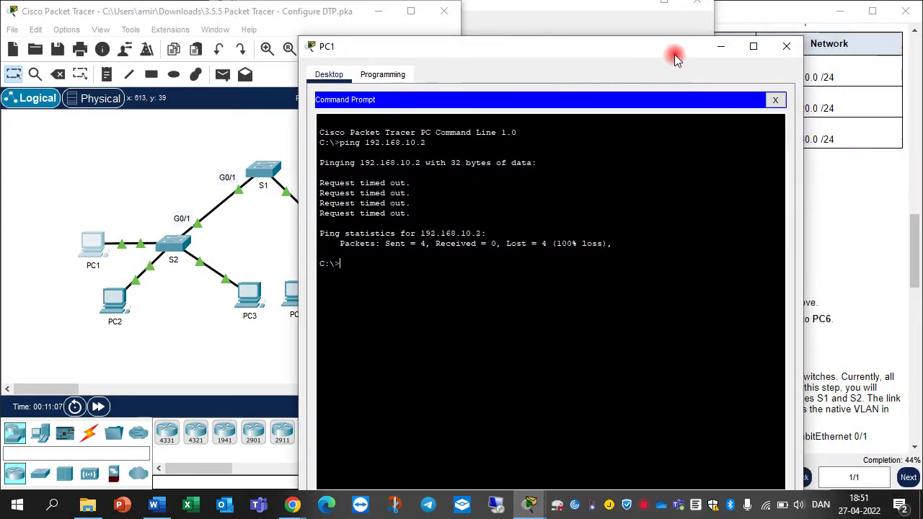
Close the PC1 and PC6 windows and read the Part 4 instructions for configuring trunks on S1, S2 and S3
{"action": "left_click", "coordinate": [782, 48]}
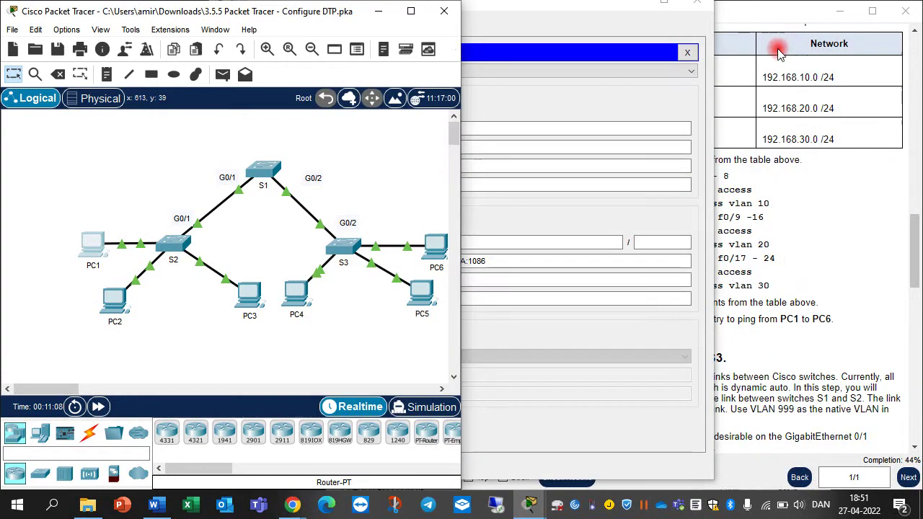
{"action": "left_click", "coordinate": [696, 8]}
{"action": "scroll", "coordinate": [736, 299], "scroll_direction": "down", "scroll_amount": 1}
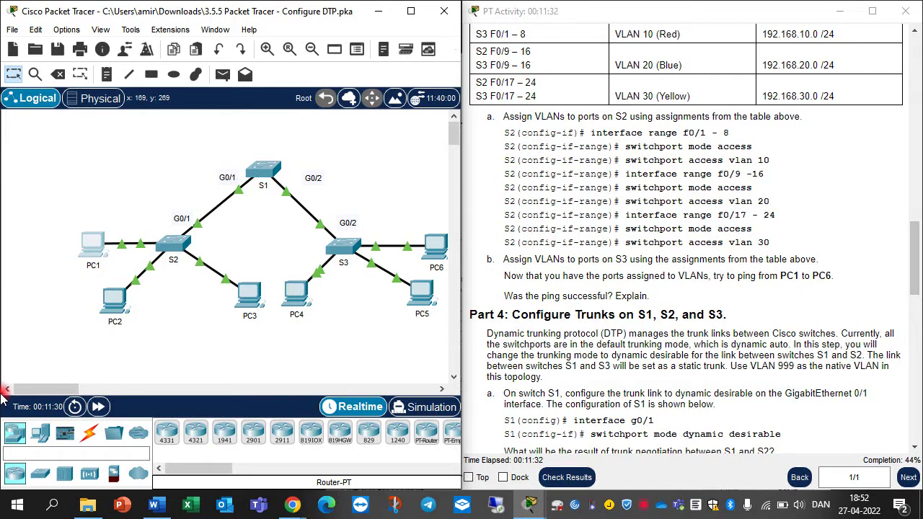
{"action": "left_click", "coordinate": [581, 315]}
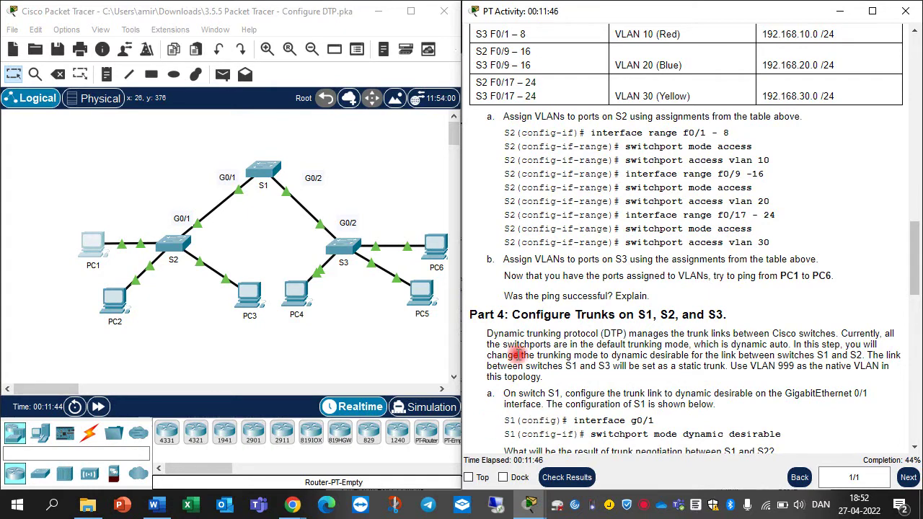
{"action": "scroll", "coordinate": [563, 318], "scroll_direction": "down", "scroll_amount": 1}
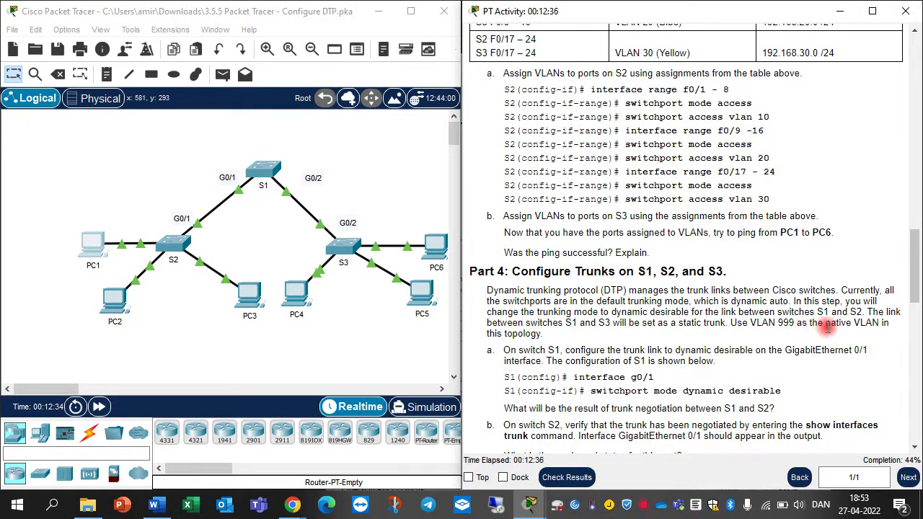
{"action": "scroll", "coordinate": [566, 349], "scroll_direction": "down", "scroll_amount": 1}
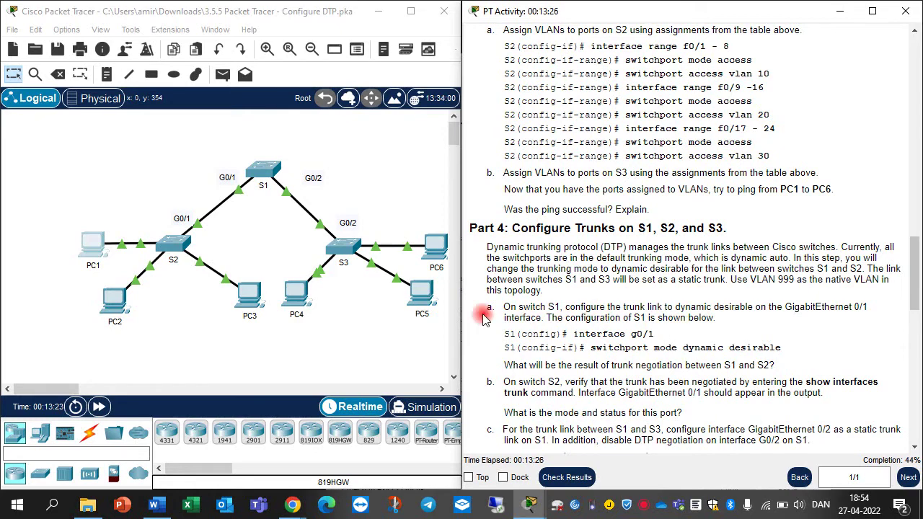
Open the S1 command line beside the instructions and leave VLAN configuration mode with ex
{"action": "left_click", "coordinate": [265, 168]}
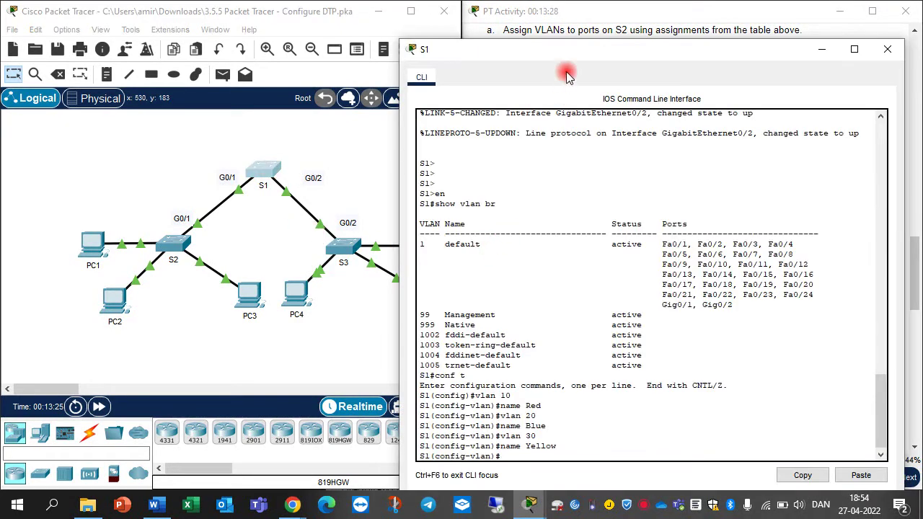
{"action": "left_click_drag", "start_coordinate": [565, 45], "coordinate": [189, 37]}
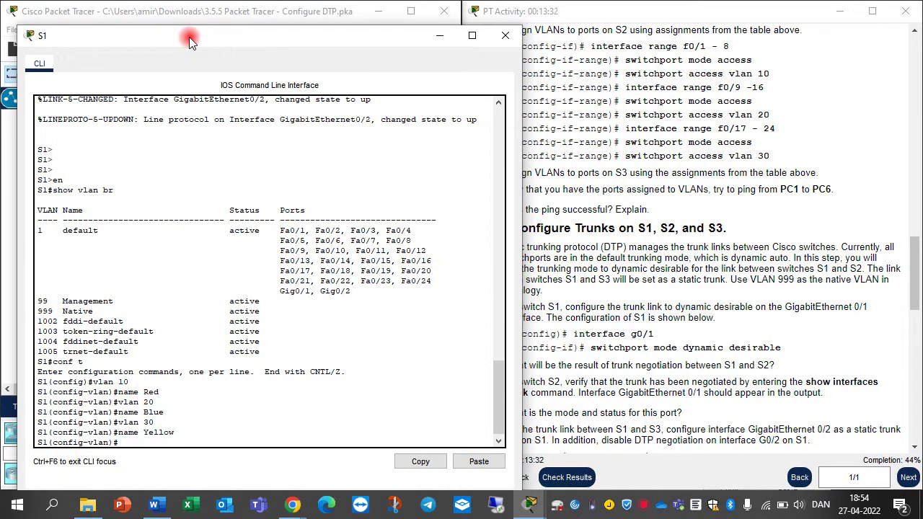
{"action": "left_click", "coordinate": [129, 445]}
{"action": "type", "text": "ex"}
{"action": "key", "text": "Return"}
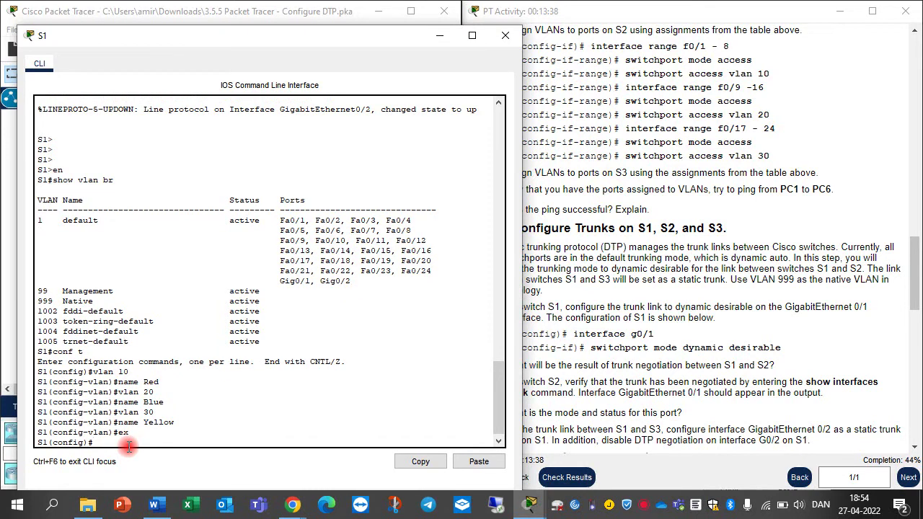
Configure interface g0/1 on S1 with switchport mode dynamic desirable
{"action": "type", "text": "int g0/1"}
{"action": "key", "text": "Return"}
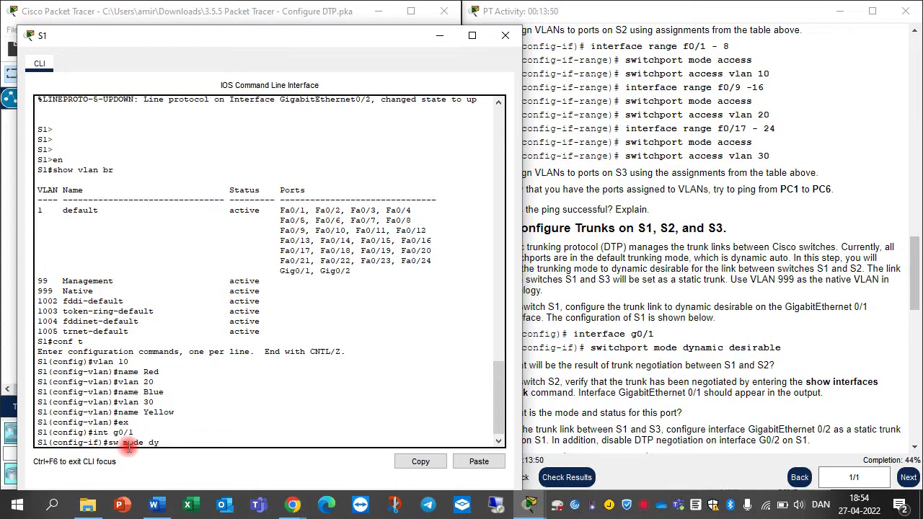
{"action": "type", "text": "sw mode dy"}
{"action": "key", "text": "Tab"}
{"action": "key", "text": "Return"}
{"action": "key", "text": "Up"}
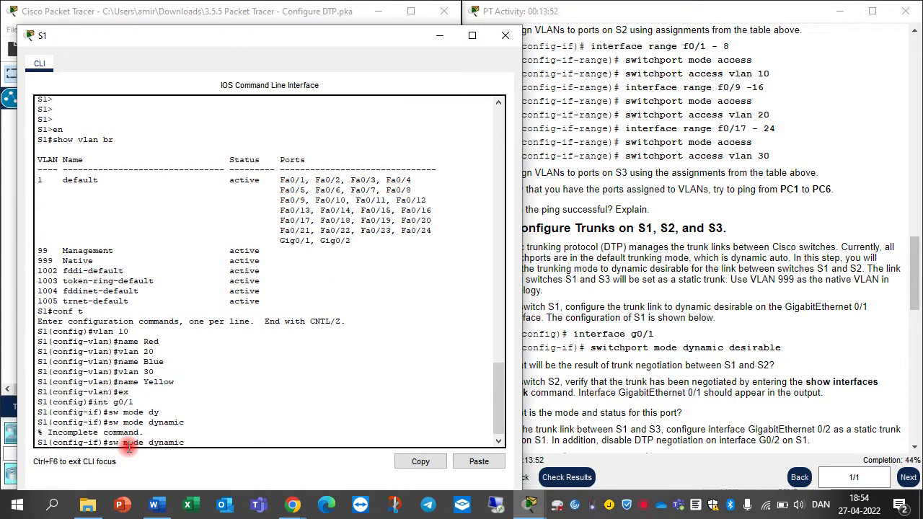
{"action": "type", "text": "de"}
{"action": "key", "text": "Tab"}
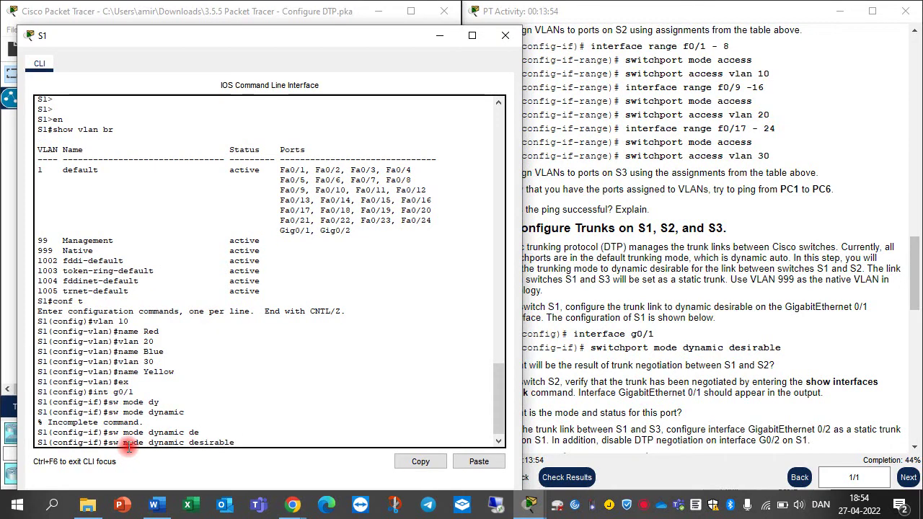
{"action": "key", "text": "Return"}
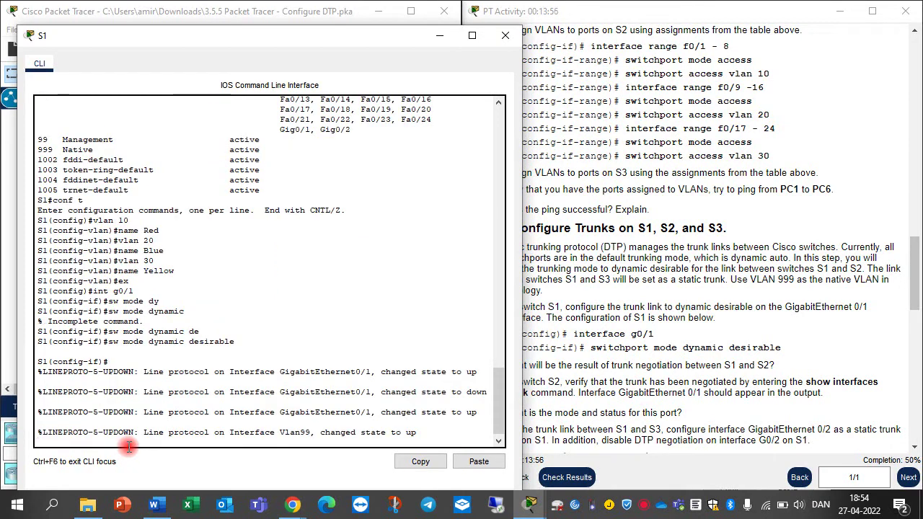
{"action": "key", "text": "Return"}
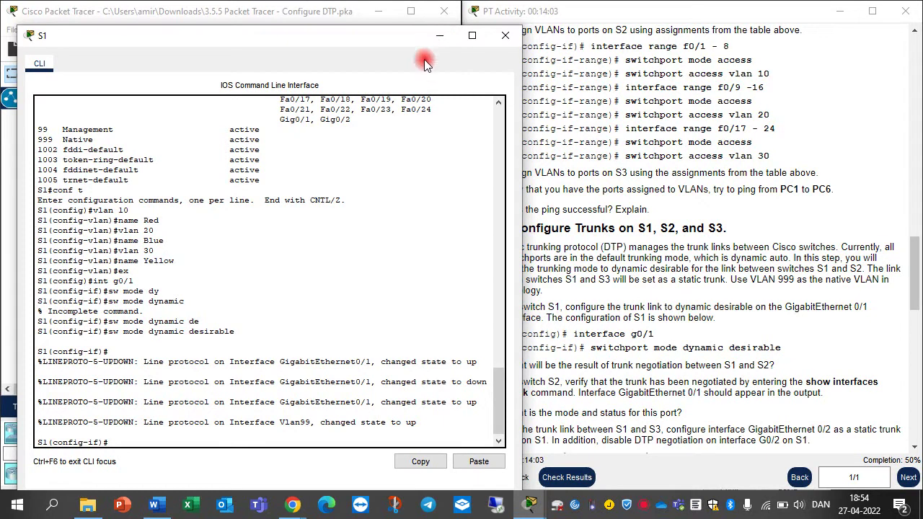
Move the S1 window aside to examine the topology, minimize it and read the Part 4 trunk verification instructions
{"action": "left_click_drag", "start_coordinate": [377, 39], "coordinate": [709, 65]}
{"action": "left_click", "coordinate": [628, 119]}
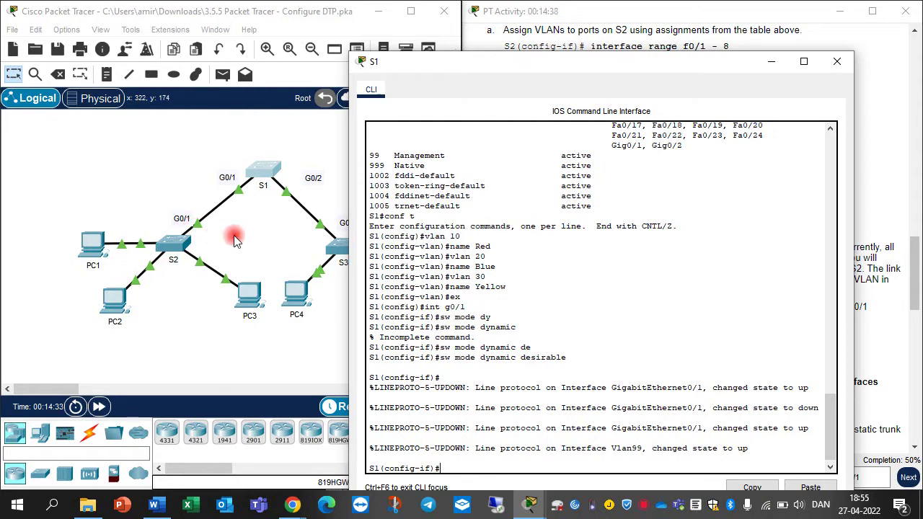
{"action": "left_click", "coordinate": [770, 61]}
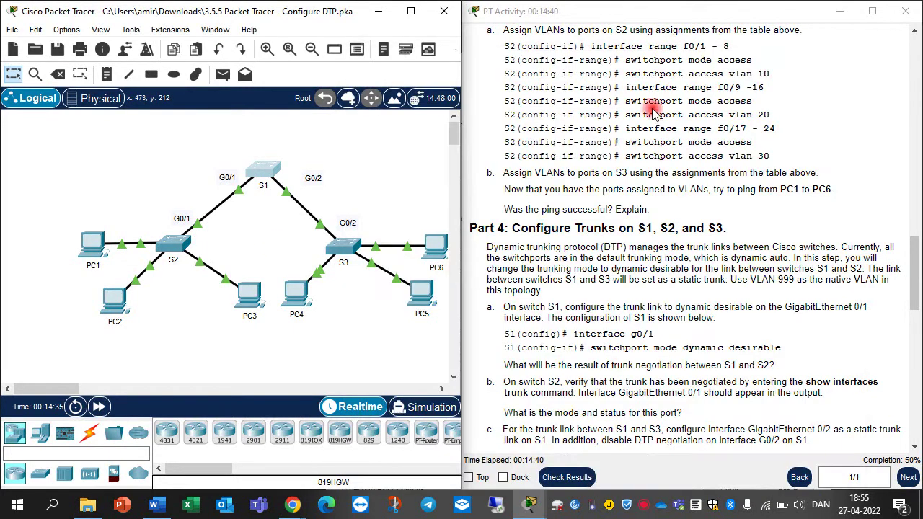
{"action": "scroll", "coordinate": [566, 311], "scroll_direction": "down", "scroll_amount": 3}
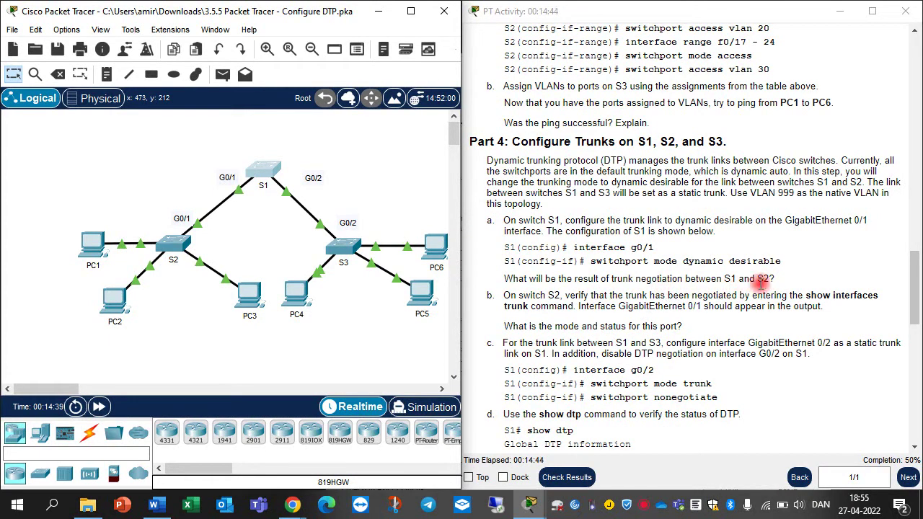
Run do show int tr on S1 and examine the mode, status and native VLAN of Gig0/1
{"action": "left_click", "coordinate": [175, 243]}
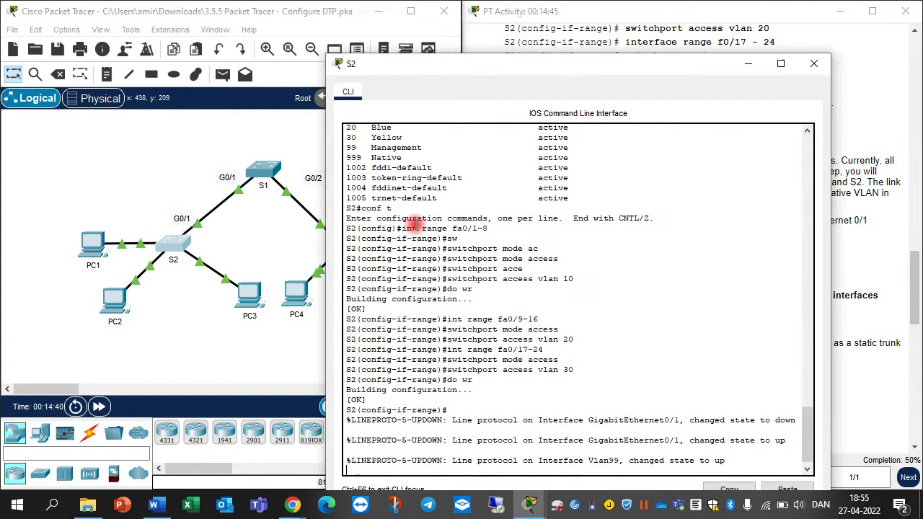
{"action": "left_click", "coordinate": [271, 173]}
{"action": "key", "text": "Return"}
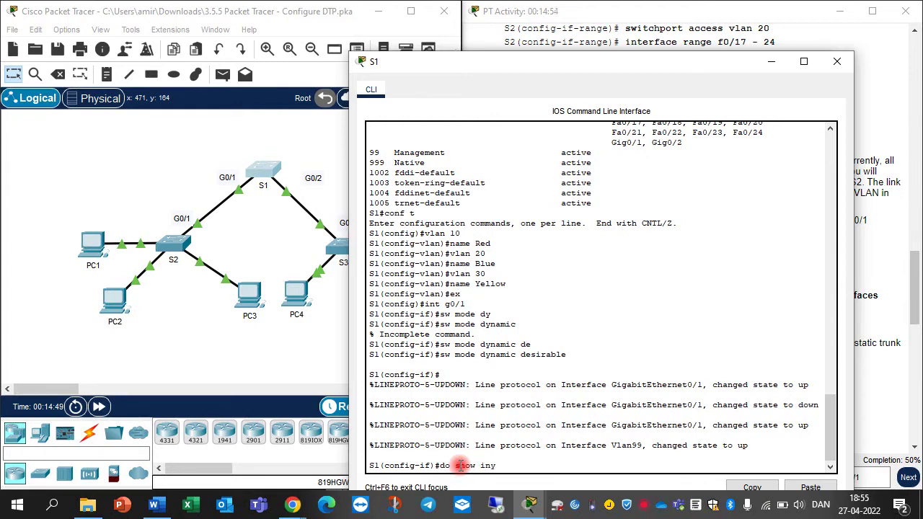
{"action": "type", "text": "do show int tr"}
{"action": "key", "text": "Return"}
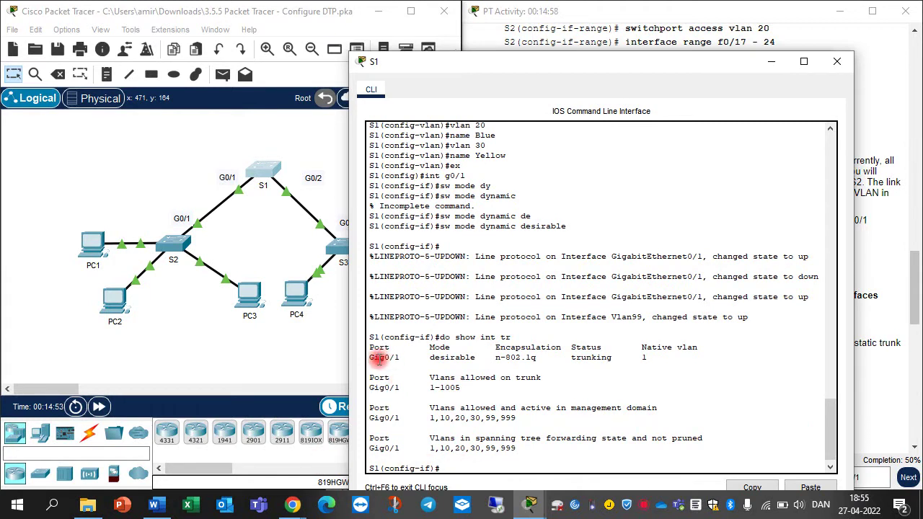
{"action": "left_click_drag", "start_coordinate": [370, 356], "coordinate": [390, 364]}
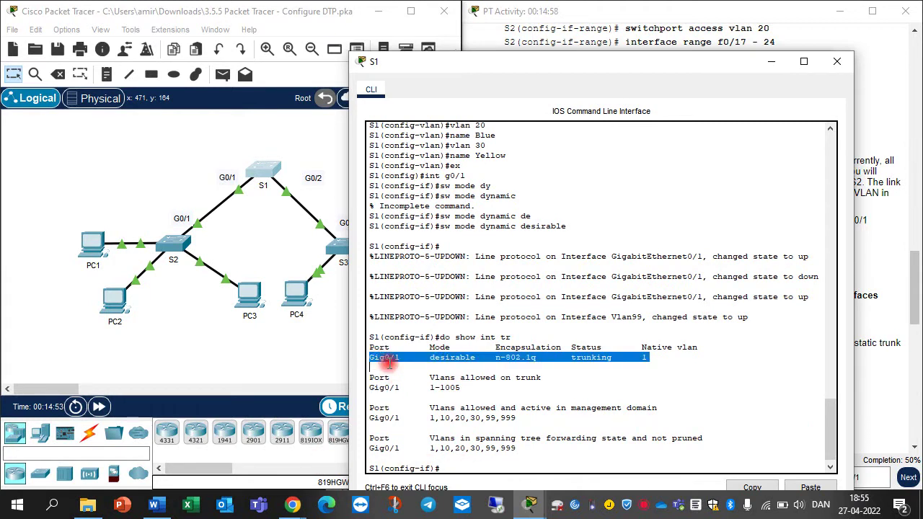
{"action": "left_click", "coordinate": [578, 368]}
{"action": "left_click_drag", "start_coordinate": [600, 358], "coordinate": [658, 345]}
{"action": "left_click", "coordinate": [635, 364]}
{"action": "left_click", "coordinate": [628, 369]}
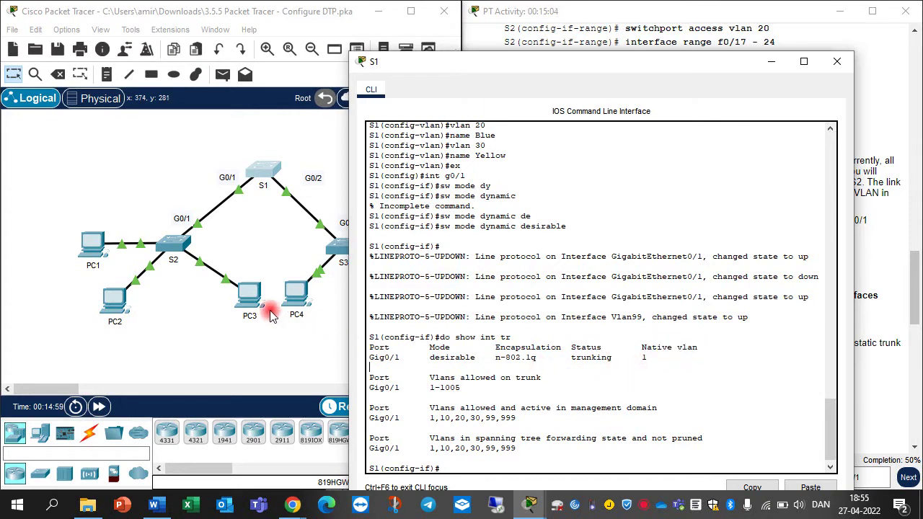
Run do show int tr on S2 and examine the trunk status of Gig0/1
{"action": "left_click", "coordinate": [184, 245]}
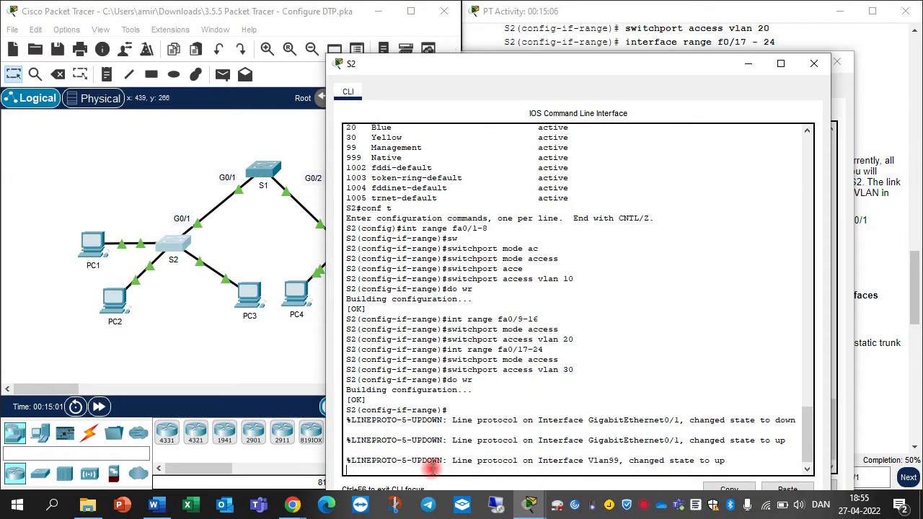
{"action": "key", "text": "Return"}
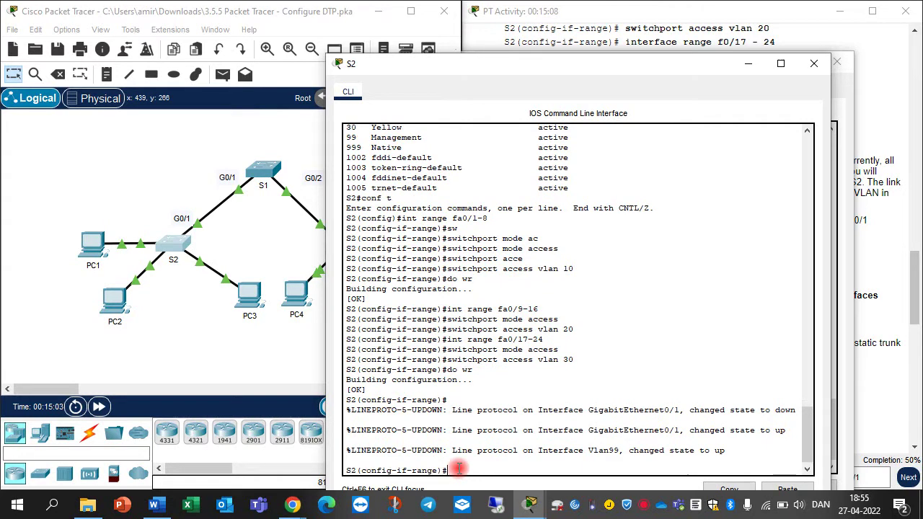
{"action": "type", "text": "do"}
{"action": "type", "text": "show int tr"}
{"action": "key", "text": "Return"}
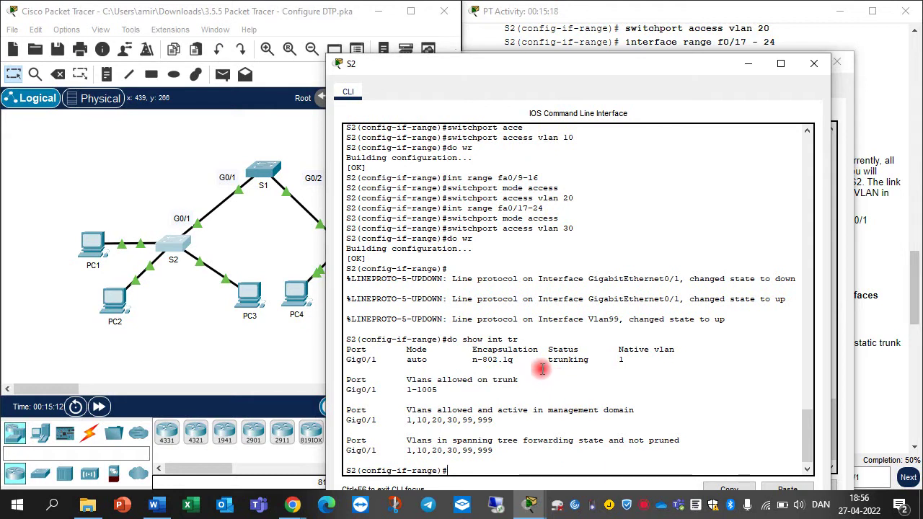
{"action": "left_click_drag", "start_coordinate": [548, 359], "coordinate": [586, 362]}
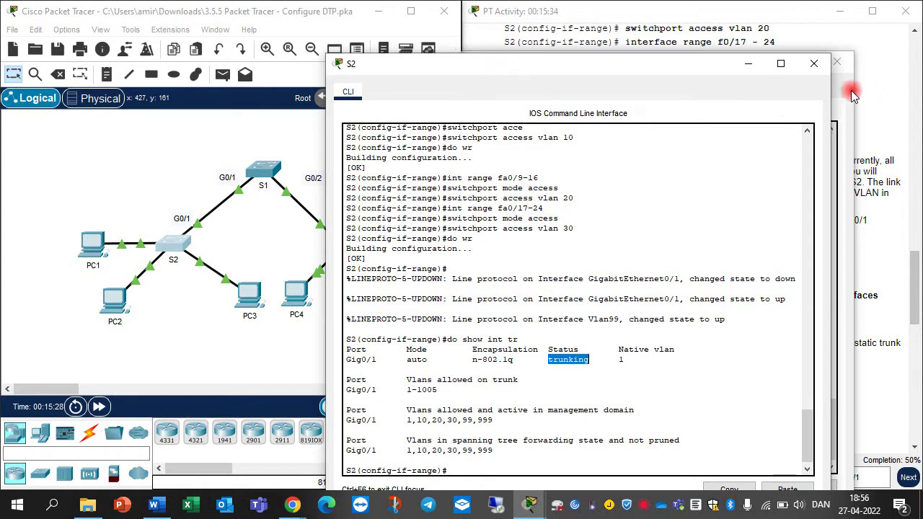
Close the S2 and S1 windows, read the static trunk instructions and recheck S2's trunk output
{"action": "left_click", "coordinate": [821, 71]}
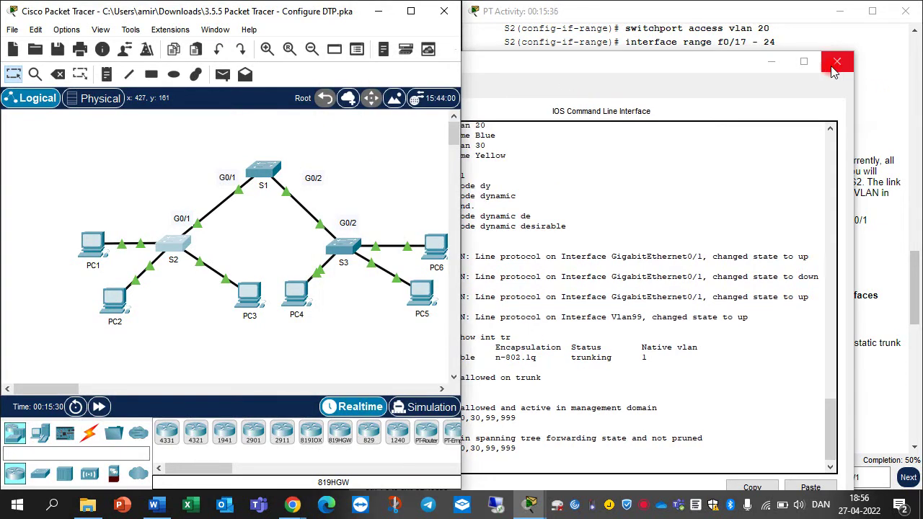
{"action": "left_click", "coordinate": [833, 69]}
{"action": "scroll", "coordinate": [616, 334], "scroll_direction": "down", "scroll_amount": 1}
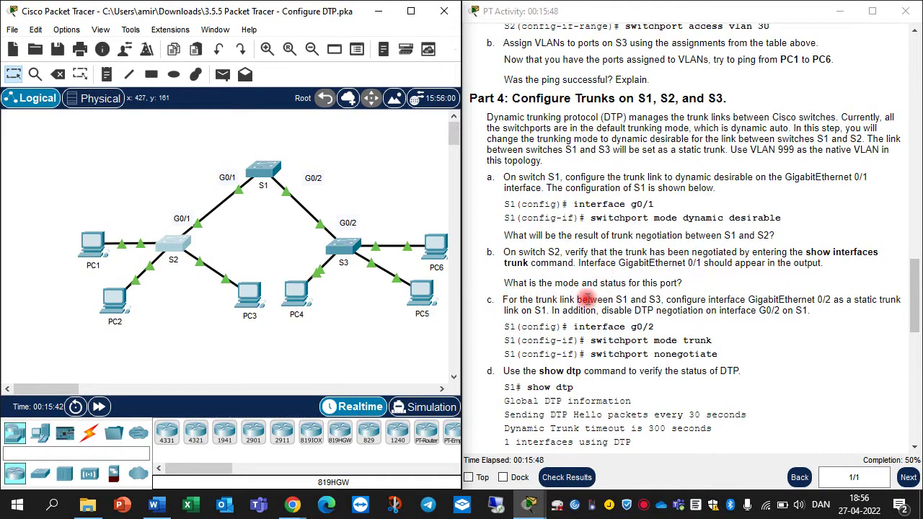
{"action": "left_click", "coordinate": [175, 243]}
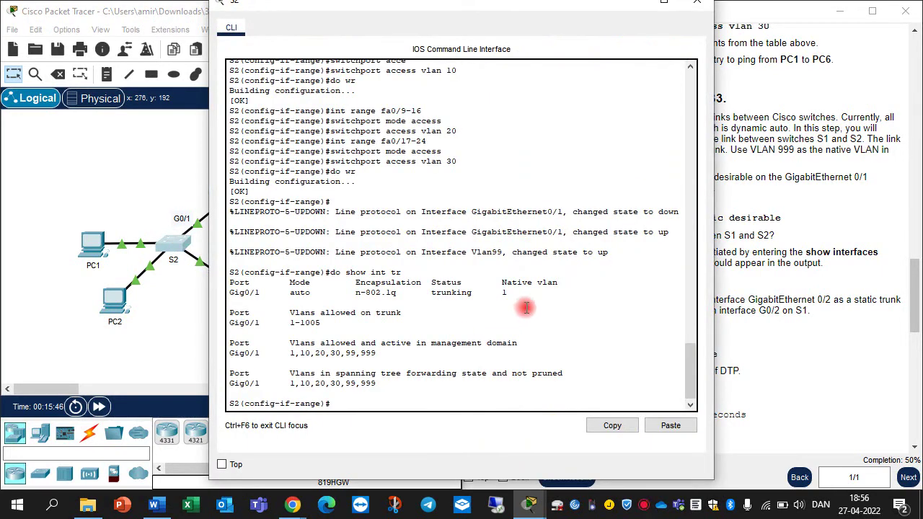
{"action": "left_click", "coordinate": [696, 4]}
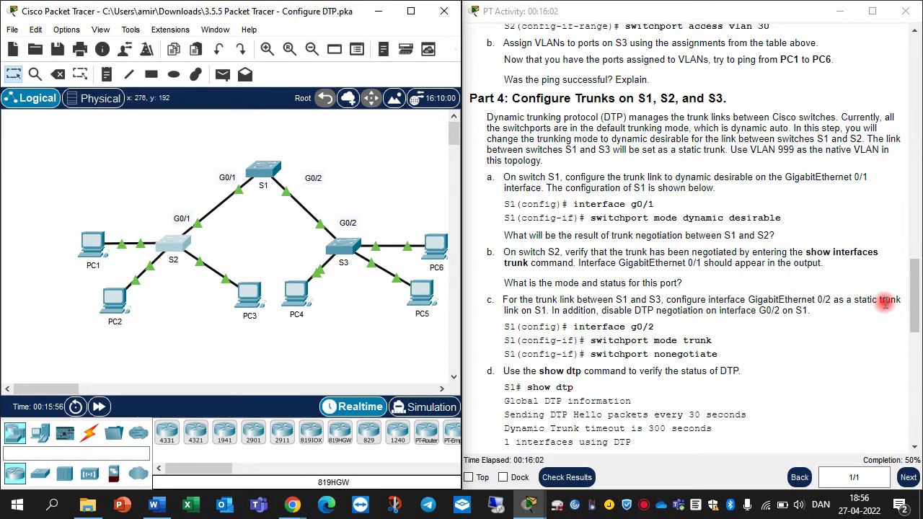
Set interface g0/2 on S1 to static trunk mode with sw mode tr, keeping the instructions visible beside the command line
{"action": "left_click", "coordinate": [264, 168]}
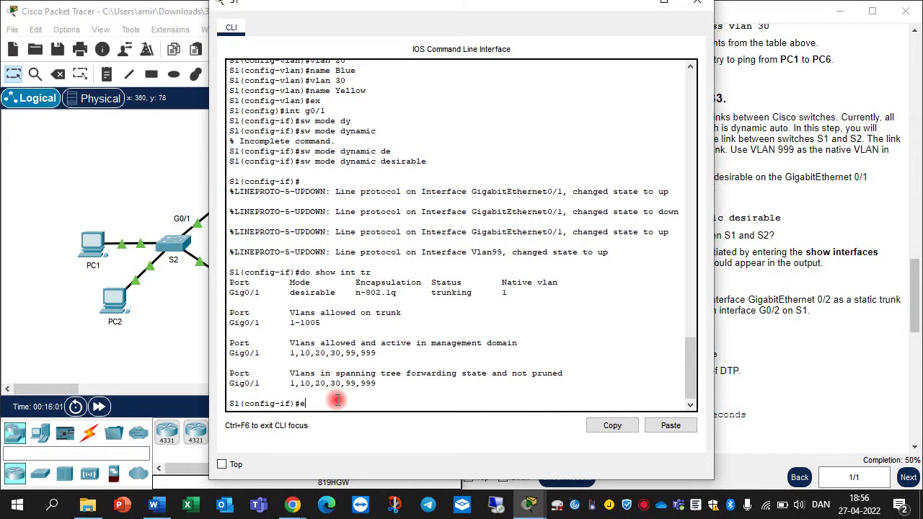
{"action": "key", "text": "Return"}
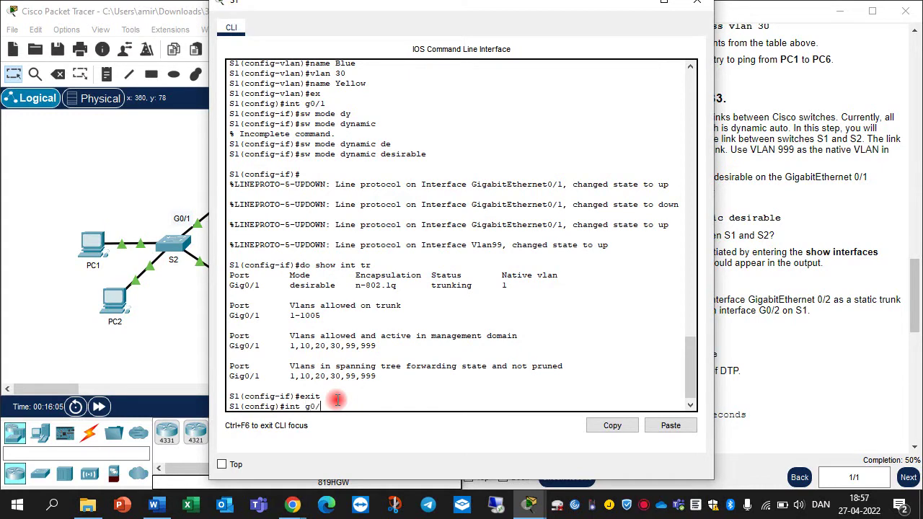
{"action": "type", "text": "int g0/2"}
{"action": "key", "text": "Return"}
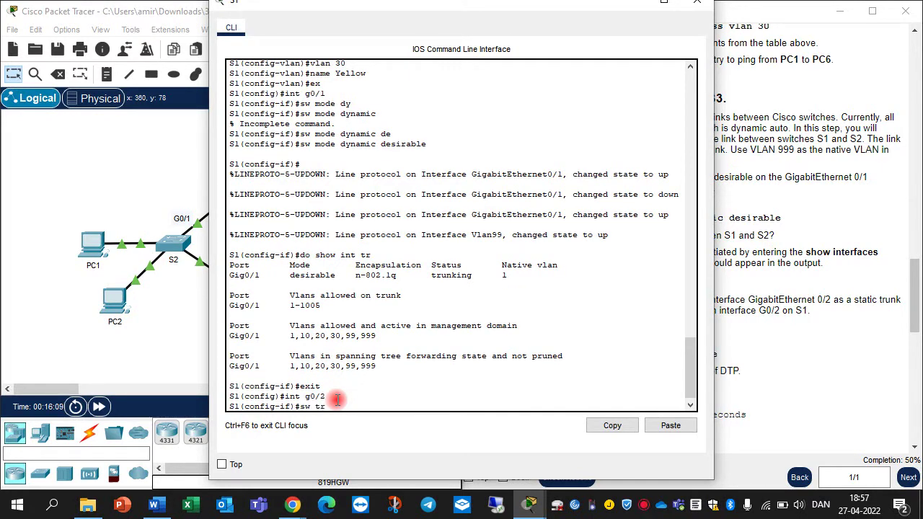
{"action": "type", "text": "sw tr ?"}
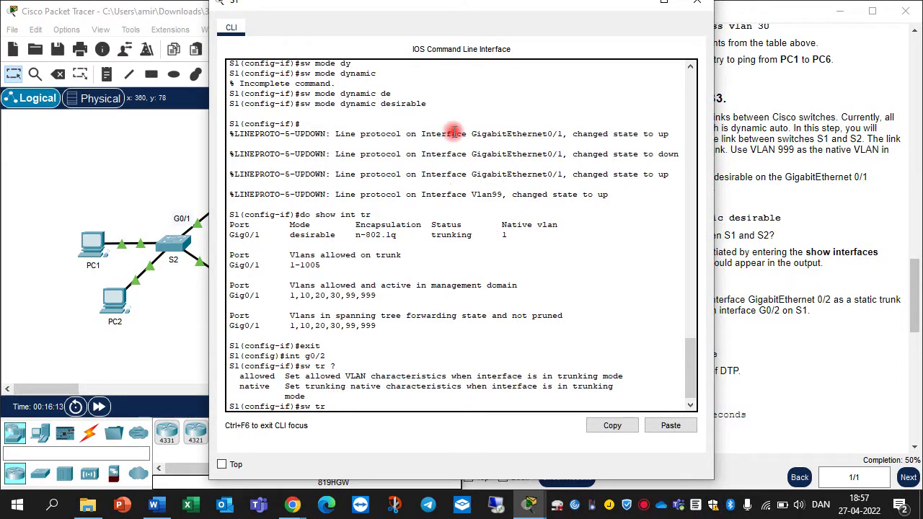
{"action": "left_click_drag", "start_coordinate": [414, 2], "coordinate": [319, 12]}
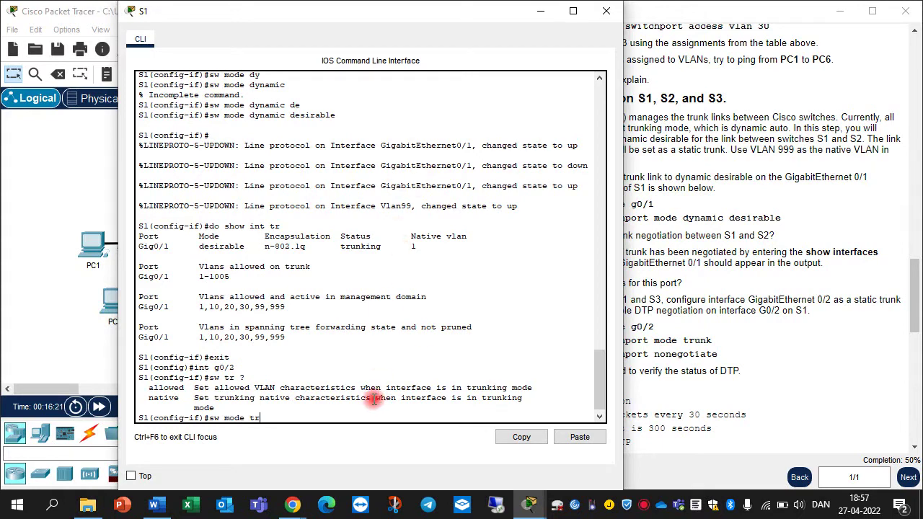
{"action": "left_click_drag", "start_coordinate": [377, 14], "coordinate": [244, 22]}
{"action": "key", "text": "Return"}
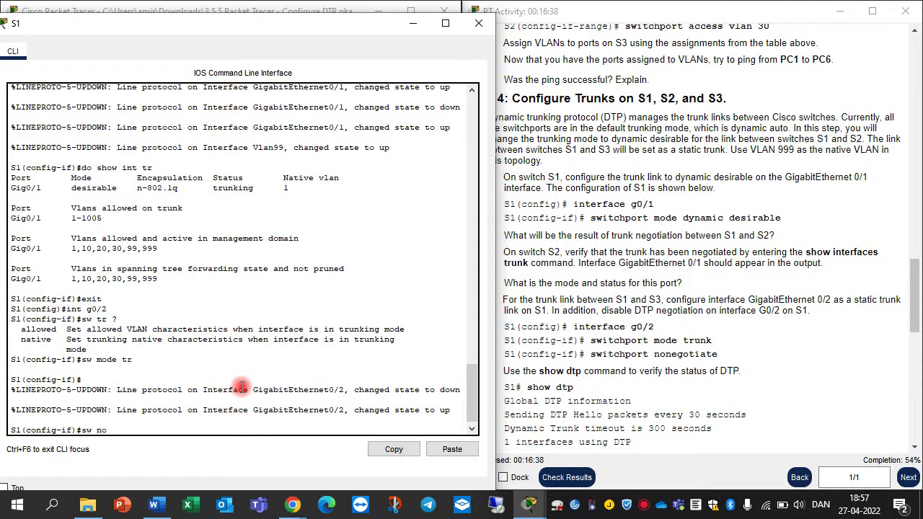
Disable DTP negotiation on S1's g0/2 interface with sw nonegotiate
{"action": "type", "text": "sw none"}
{"action": "key", "text": "Tab"}
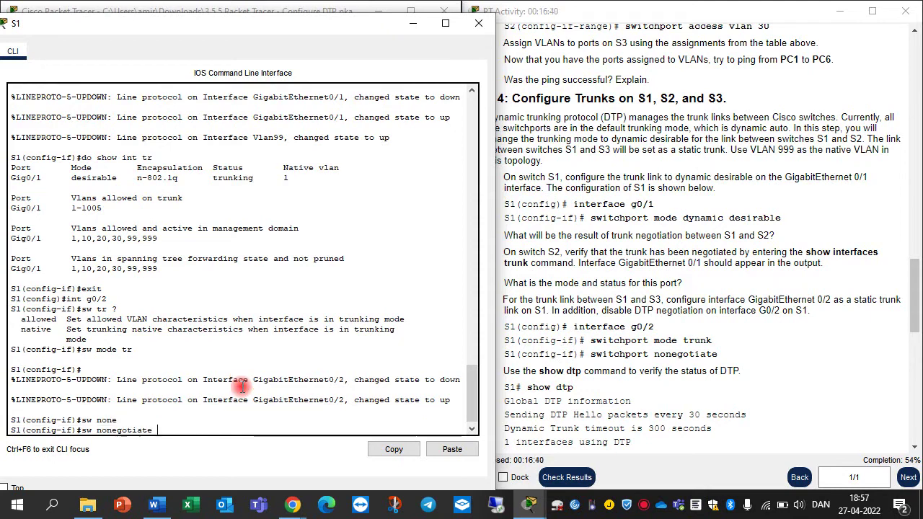
{"action": "key", "text": "Return"}
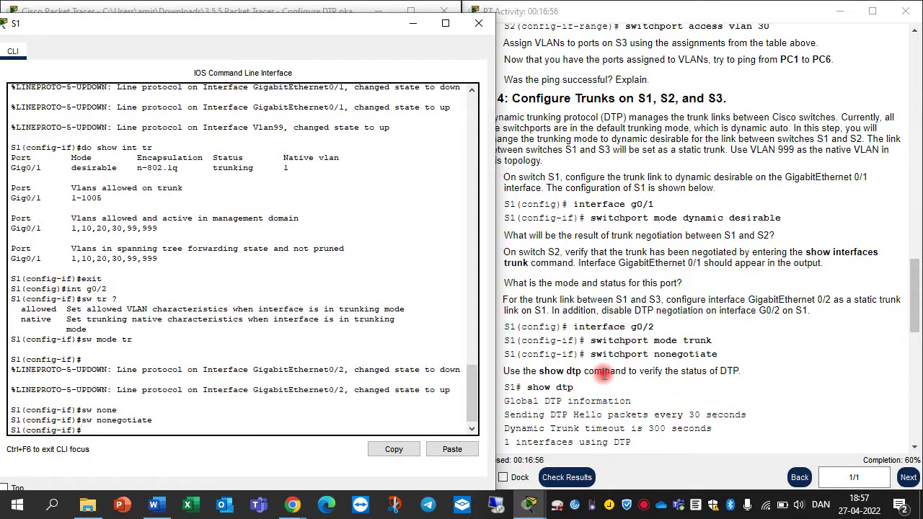
Check the link between S1 and S3 in the topology and verify the DTP status on S1 with do show dtp
{"action": "left_click_drag", "start_coordinate": [263, 29], "coordinate": [646, 76]}
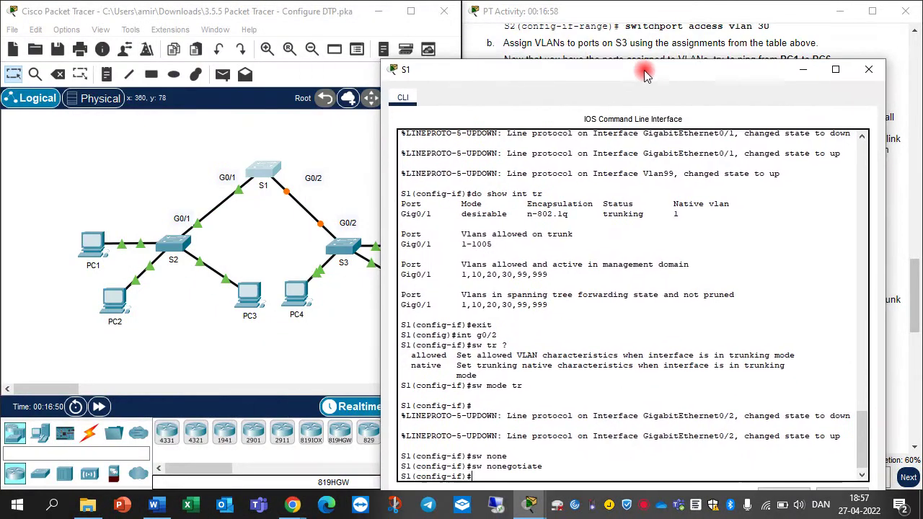
{"action": "left_click_drag", "start_coordinate": [543, 69], "coordinate": [194, 12]}
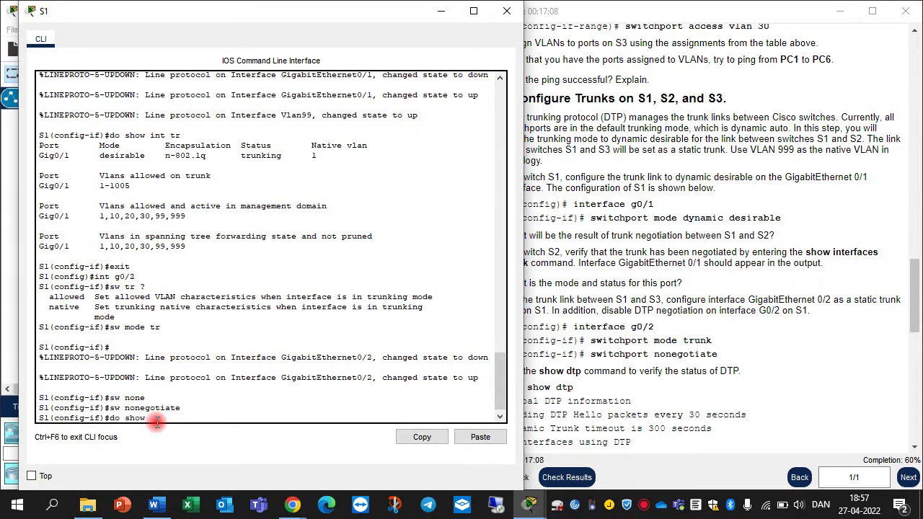
{"action": "type", "text": "tp"}
{"action": "key", "text": "Return"}
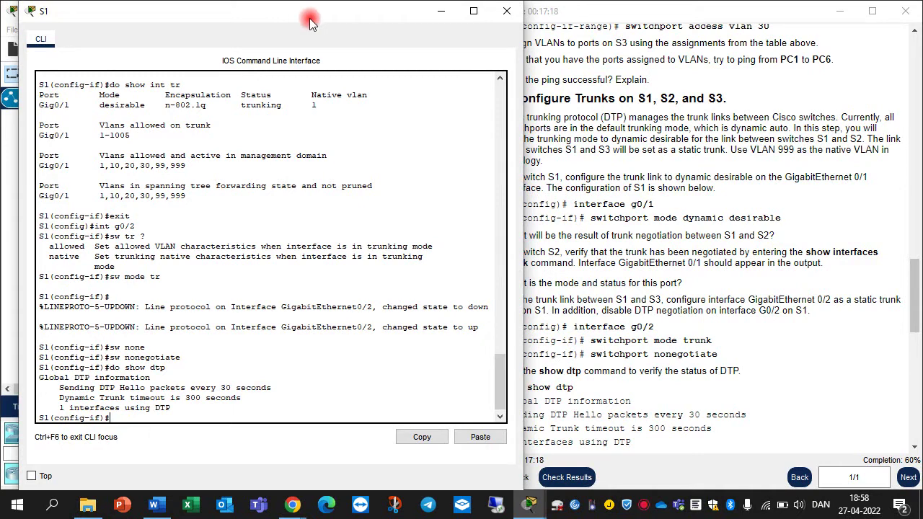
Move the S1 window aside and fast-forward the simulation time to let the S1–S3 link converge
{"action": "left_click_drag", "start_coordinate": [310, 21], "coordinate": [509, 21]}
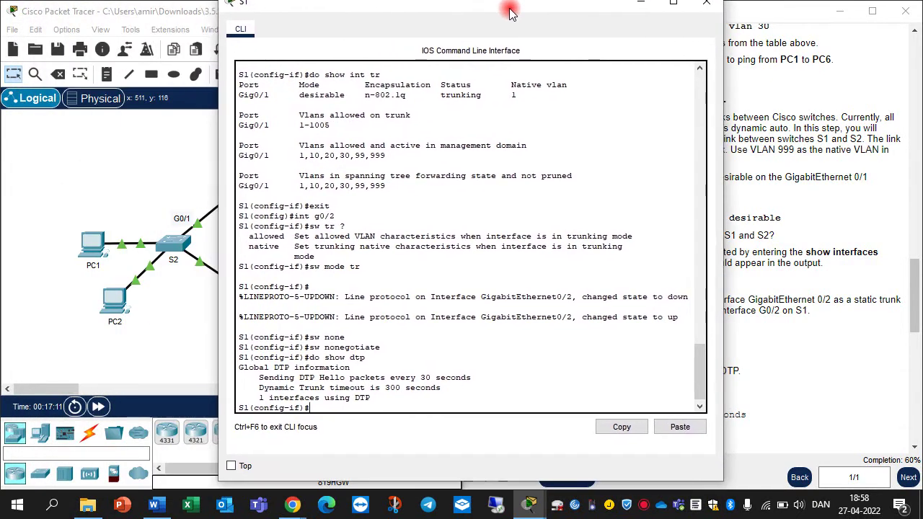
{"action": "left_click", "coordinate": [101, 408]}
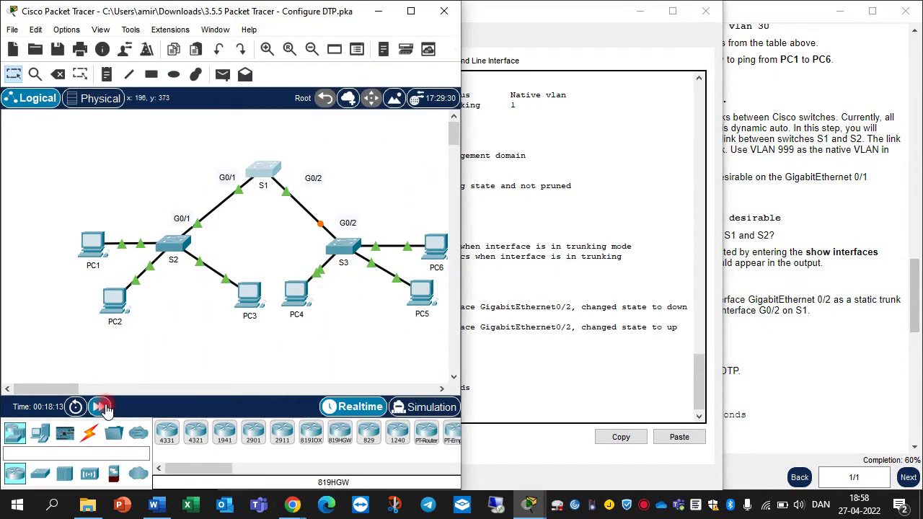
{"action": "left_click", "coordinate": [105, 408]}
{"action": "left_click", "coordinate": [101, 407]}
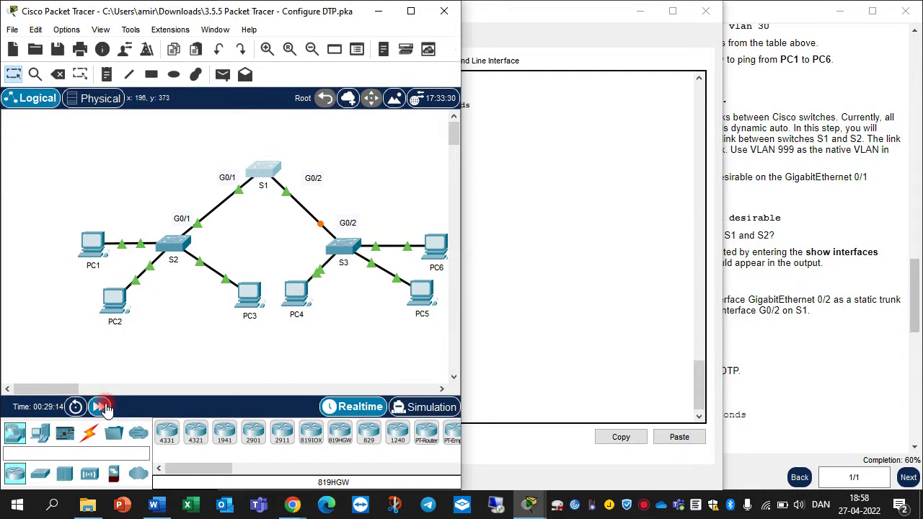
Fast-forward the simulation time and re-enter privileged EXEC mode on S1 with en
{"action": "left_click", "coordinate": [103, 407]}
{"action": "left_click", "coordinate": [597, 356]}
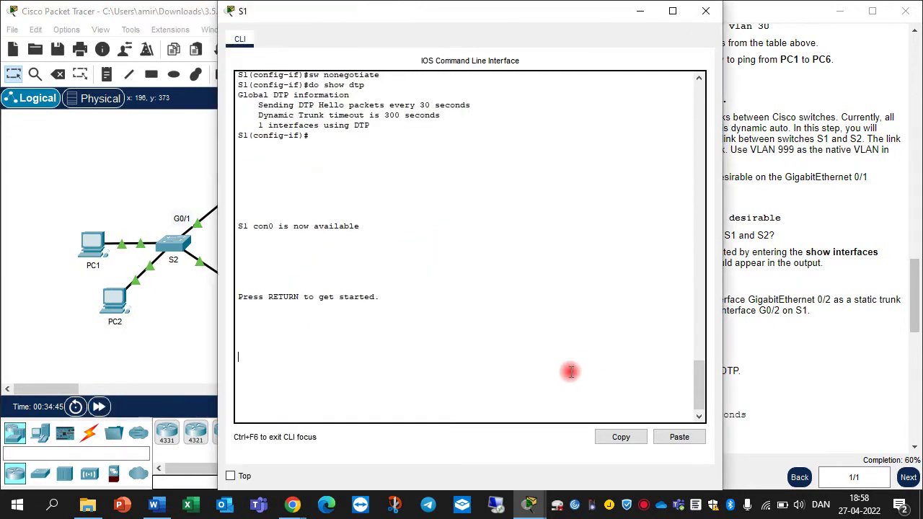
{"action": "key", "text": "Return"}
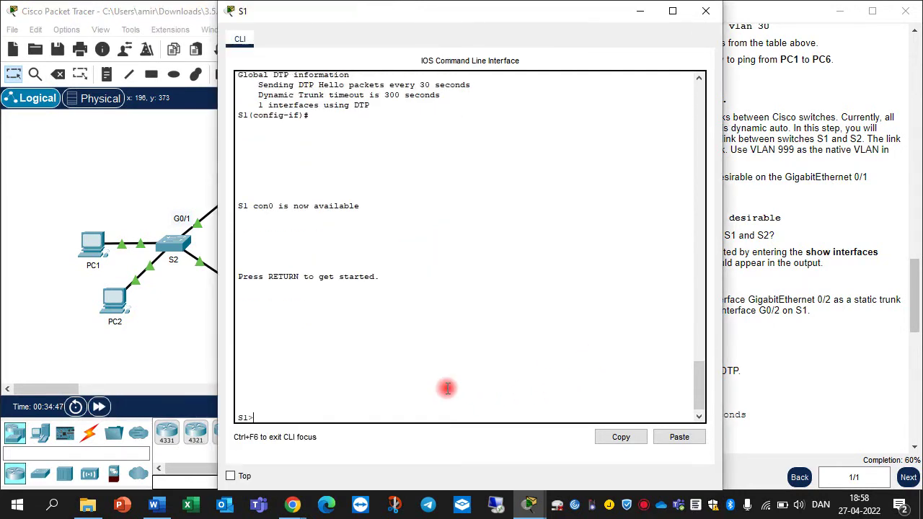
{"action": "type", "text": "en"}
{"action": "key", "text": "Return"}
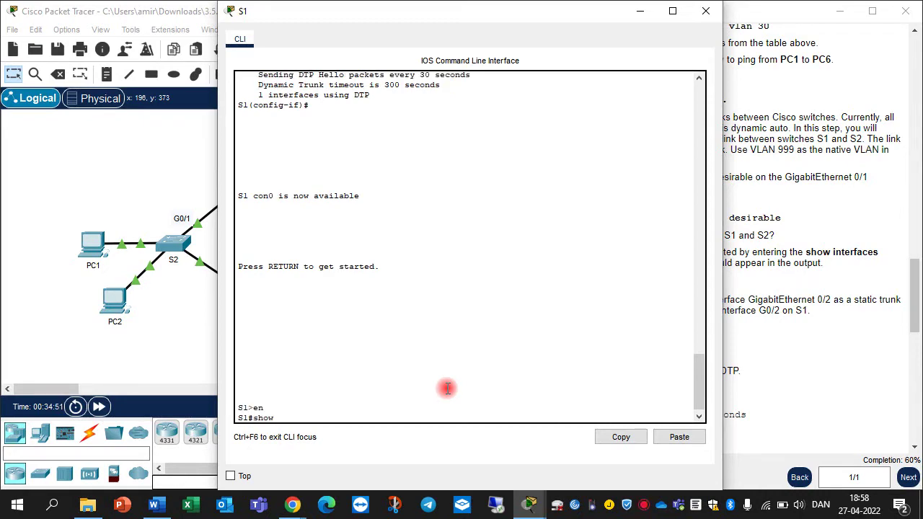
Place S1's command line beside instruction e and list its trunk interfaces with show int tr
{"action": "left_click_drag", "start_coordinate": [445, 18], "coordinate": [287, 27]}
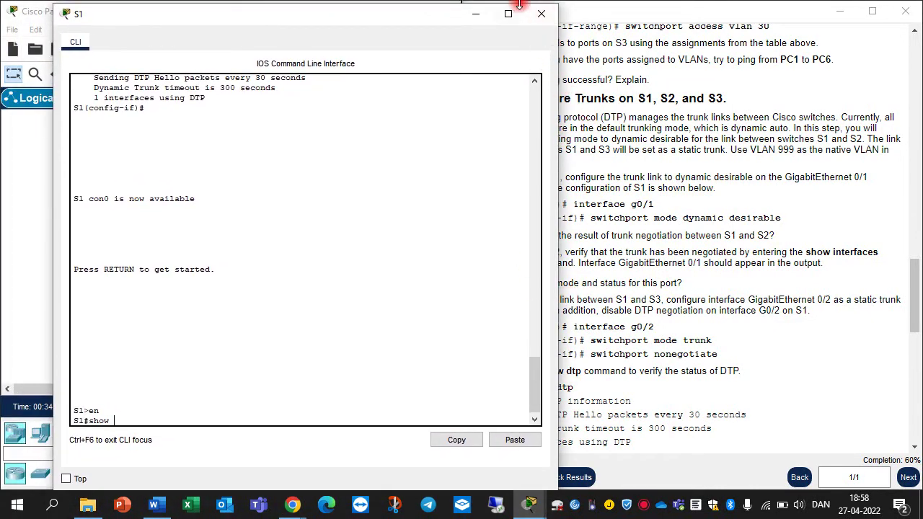
{"action": "left_click", "coordinate": [541, 22]}
{"action": "scroll", "coordinate": [692, 389], "scroll_direction": "down", "scroll_amount": 4}
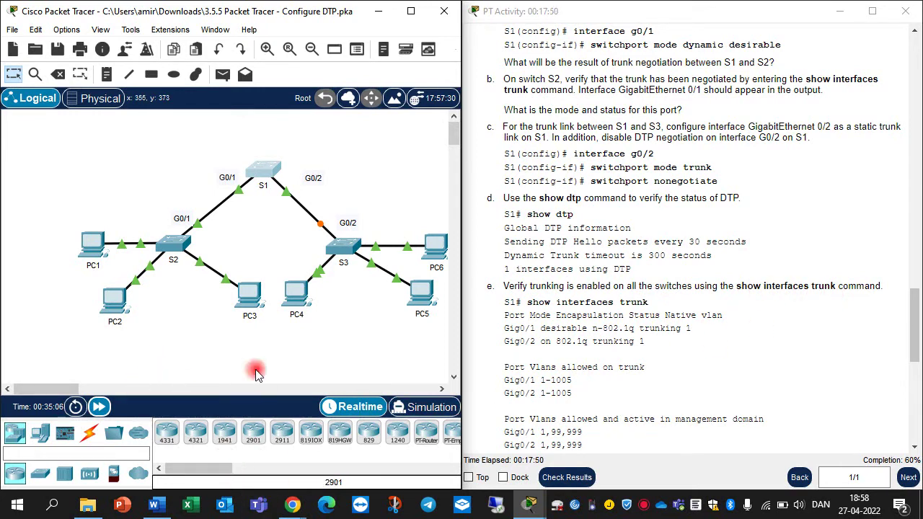
{"action": "left_click", "coordinate": [262, 168]}
{"action": "left_click_drag", "start_coordinate": [391, 14], "coordinate": [182, 31]}
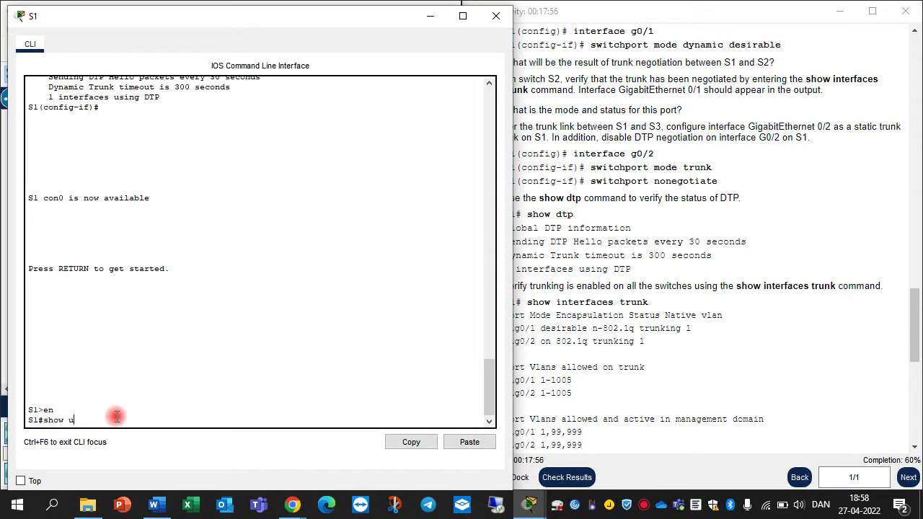
{"action": "key", "text": "Return"}
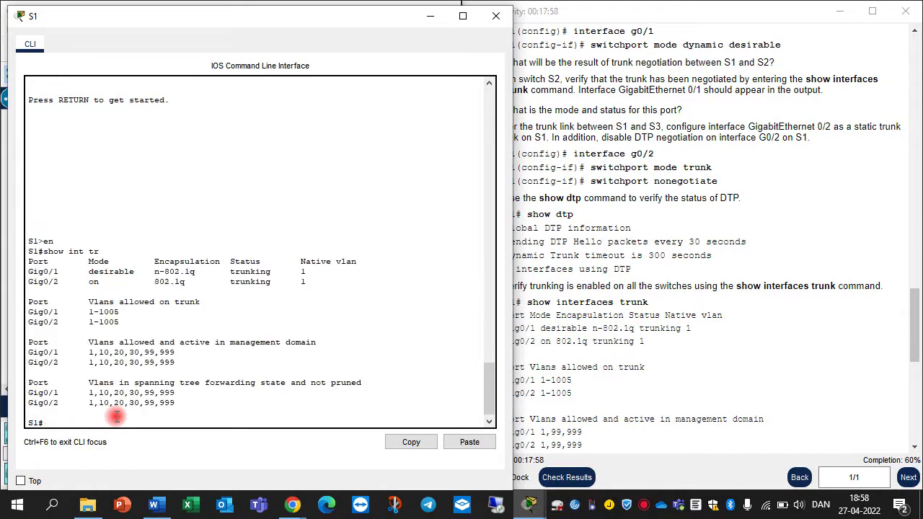
Compare S1's trunk output with the expected show interfaces trunk listing in instruction e, and read instruction f
{"action": "left_click_drag", "start_coordinate": [252, 38], "coordinate": [202, 37]}
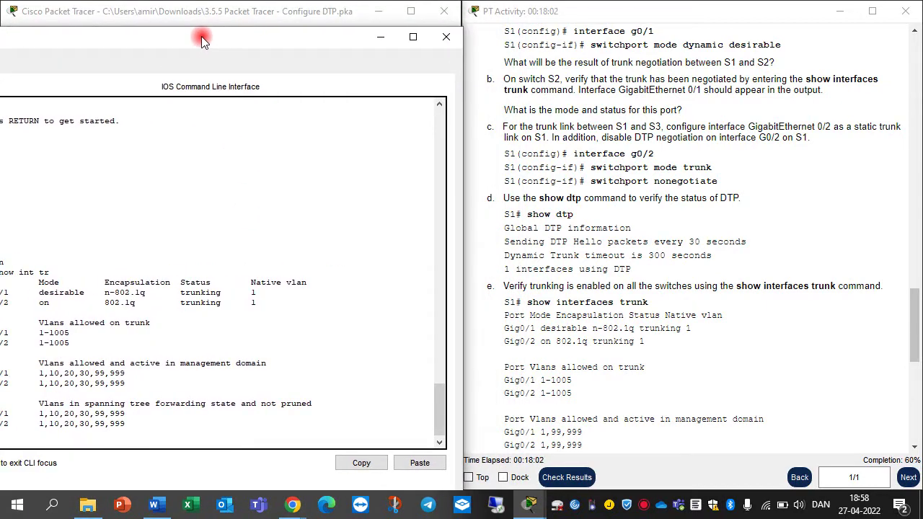
{"action": "left_click_drag", "start_coordinate": [201, 37], "coordinate": [238, 28]}
{"action": "scroll", "coordinate": [662, 357], "scroll_direction": "down", "scroll_amount": 2}
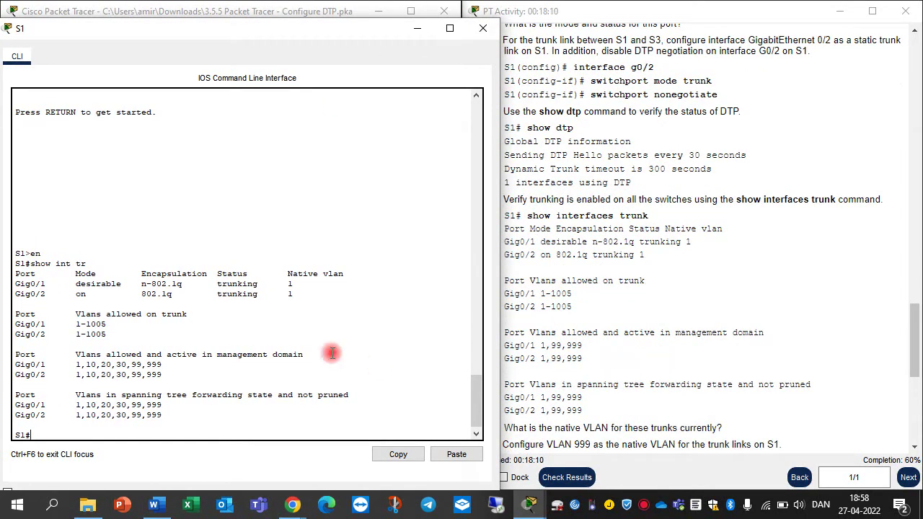
{"action": "left_click_drag", "start_coordinate": [213, 24], "coordinate": [230, 29]}
{"action": "scroll", "coordinate": [619, 316], "scroll_direction": "down", "scroll_amount": 2}
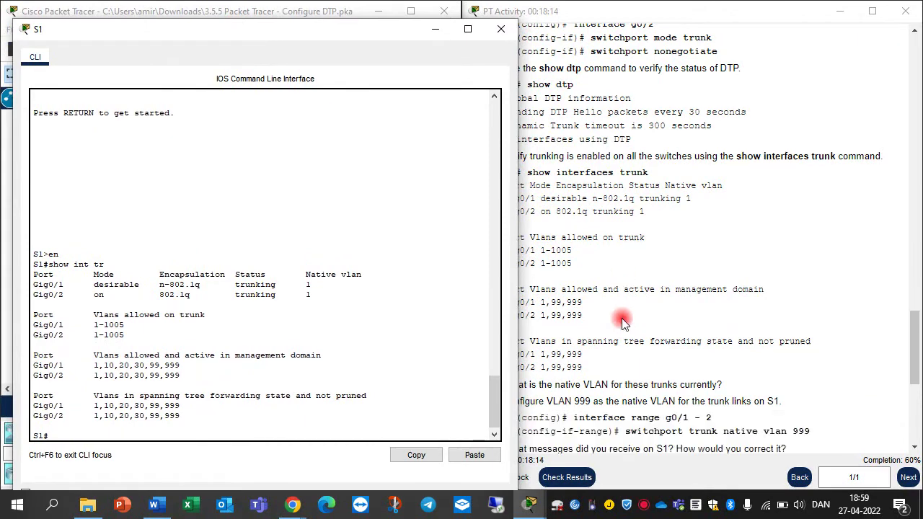
{"action": "left_click", "coordinate": [597, 321]}
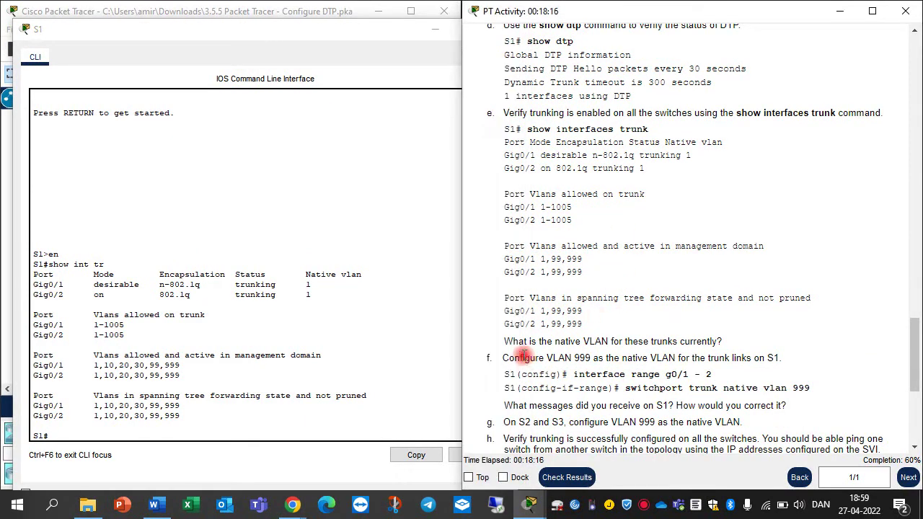
{"action": "left_click", "coordinate": [456, 27]}
{"action": "left_click_drag", "start_coordinate": [456, 27], "coordinate": [415, 32]}
{"action": "left_click", "coordinate": [459, 35]}
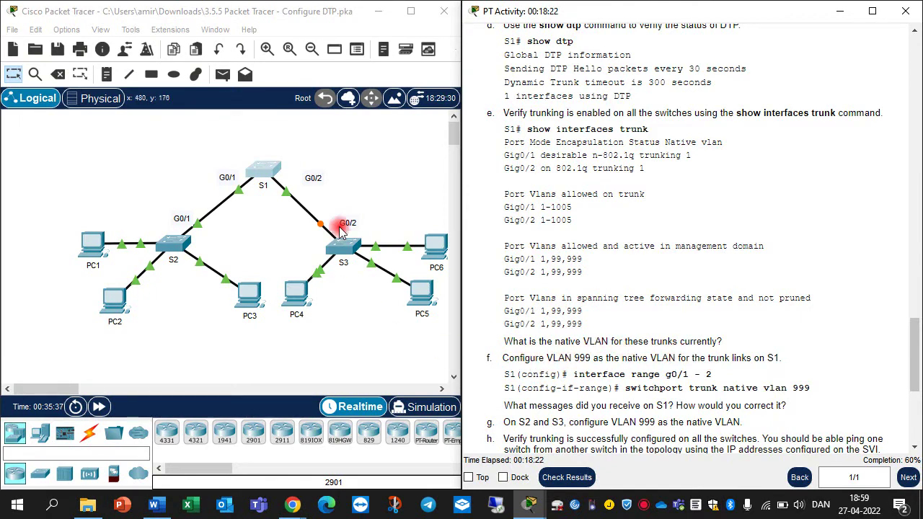
Examine the Gig0/1 and Gig0/2 rows of S1's trunk output, especially the native VLAN column
{"action": "left_click", "coordinate": [264, 171]}
{"action": "scroll", "coordinate": [415, 279], "scroll_direction": "up", "scroll_amount": 5}
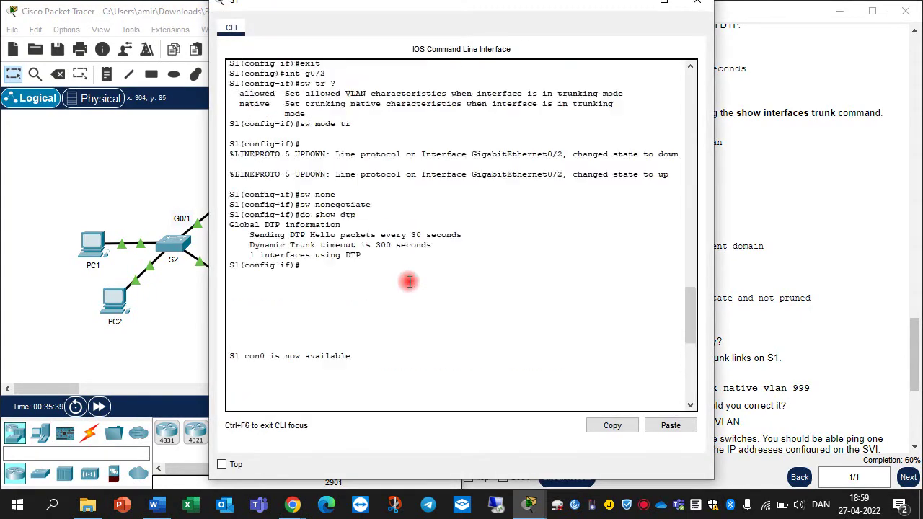
{"action": "scroll", "coordinate": [408, 282], "scroll_direction": "down", "scroll_amount": 5}
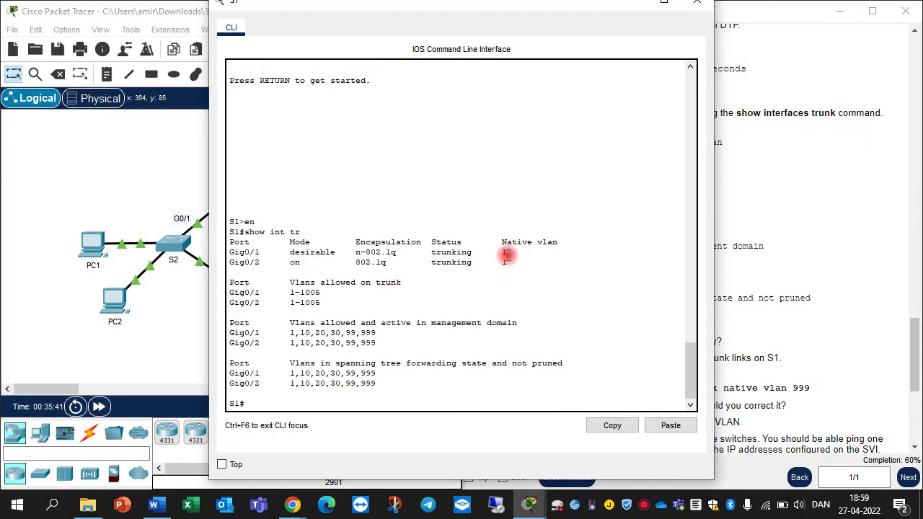
{"action": "left_click_drag", "start_coordinate": [507, 252], "coordinate": [244, 254]}
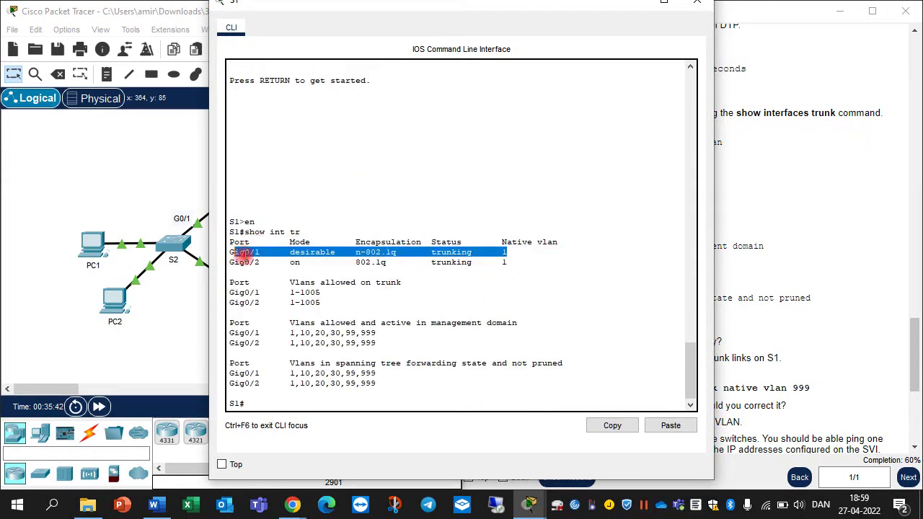
{"action": "left_click", "coordinate": [383, 261]}
{"action": "double_click", "coordinate": [503, 252]}
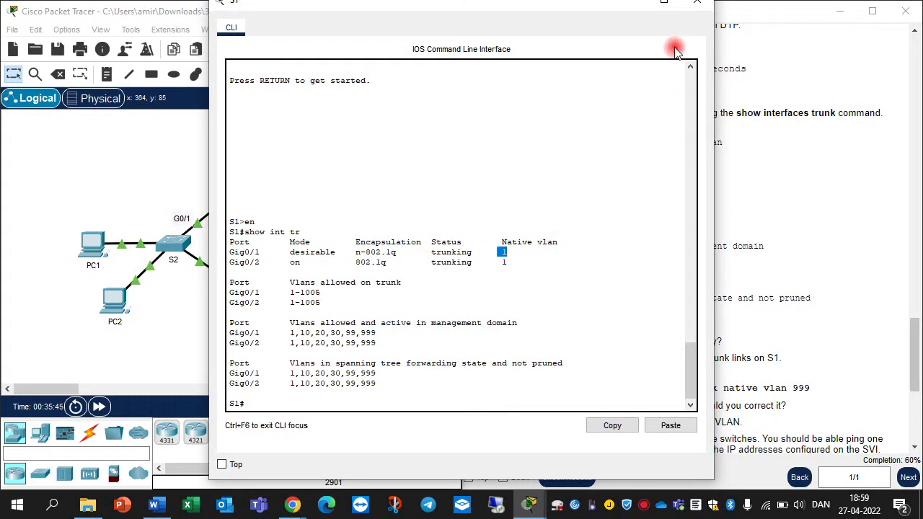
{"action": "left_click", "coordinate": [697, 7]}
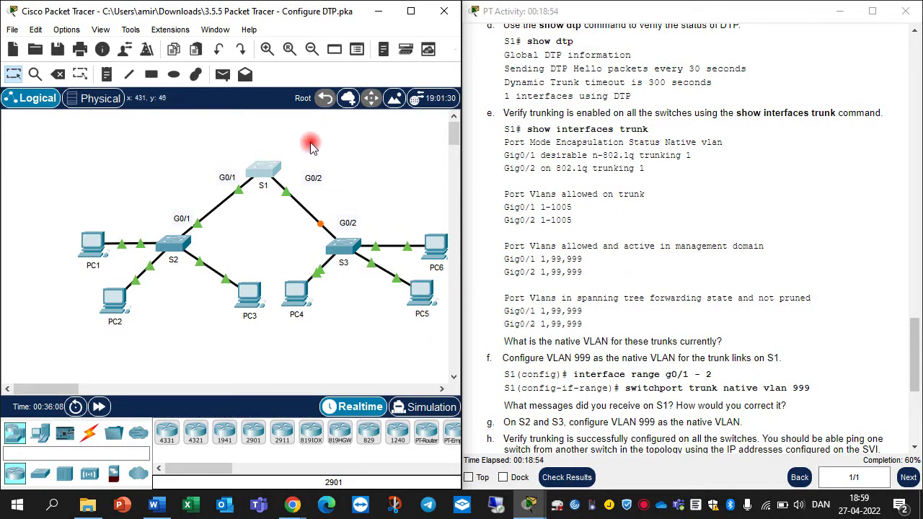
Enter configuration mode for the interface range g0/1-2 on S1 with conf t and int ra g0/1-2
{"action": "left_click", "coordinate": [279, 169]}
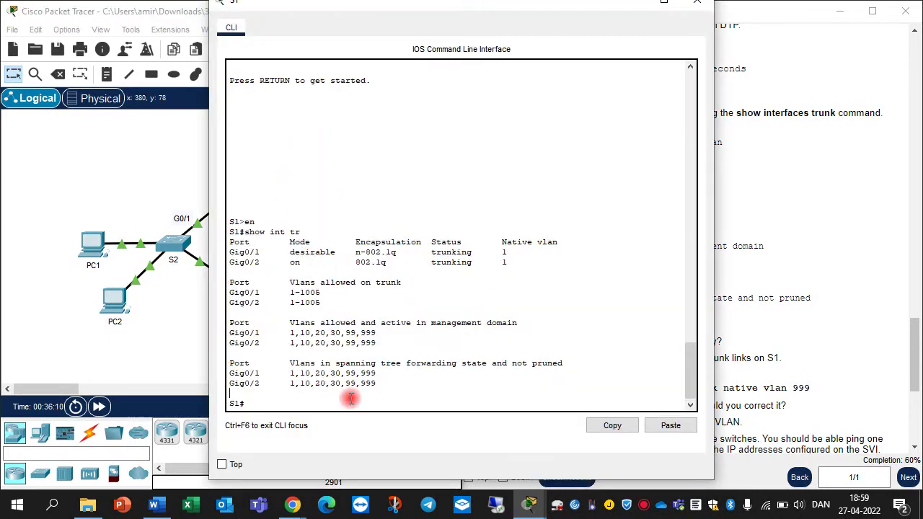
{"action": "type", "text": "conf t"}
{"action": "key", "text": "Return"}
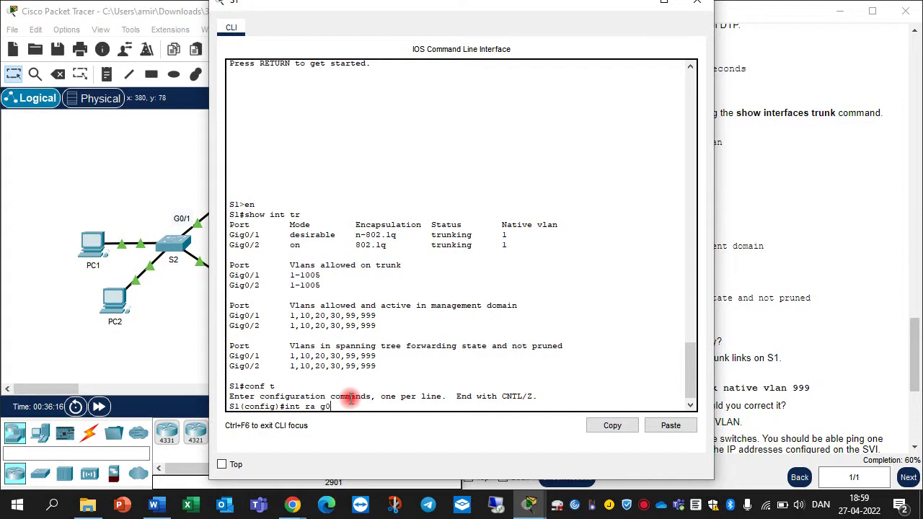
{"action": "type", "text": "int ra g0/1-2"}
{"action": "key", "text": "Return"}
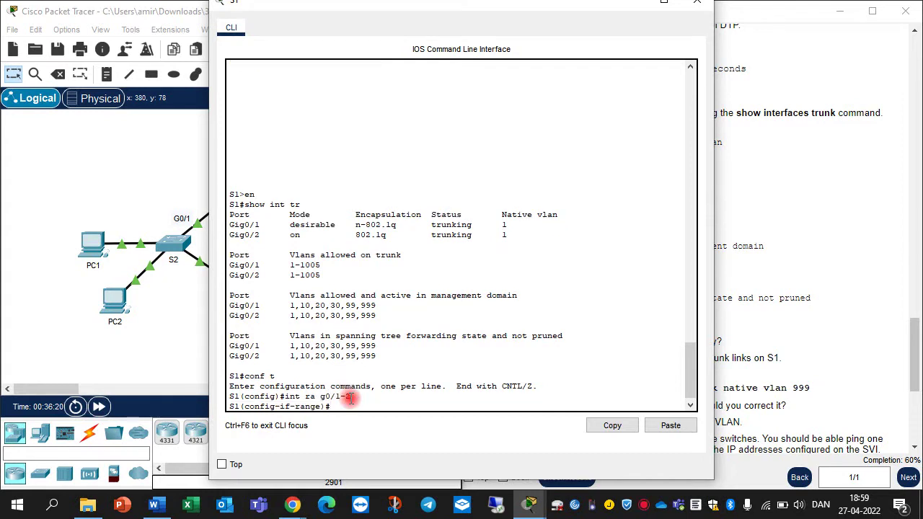
Copy switchport trunk native vlan 999 from instruction f and run it on S1's g0/1-2 range
{"action": "left_click_drag", "start_coordinate": [491, 13], "coordinate": [334, 40]}
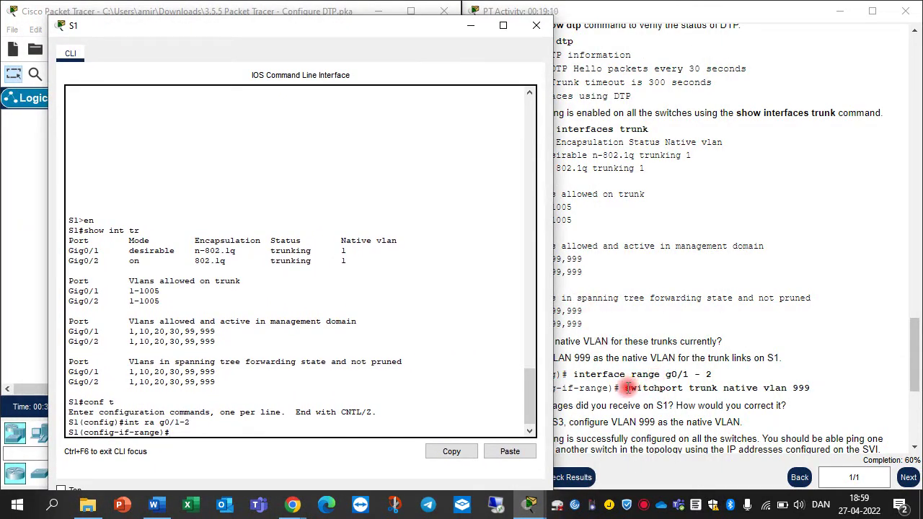
{"action": "left_click_drag", "start_coordinate": [628, 388], "coordinate": [800, 382]}
{"action": "right_click", "coordinate": [811, 395]}
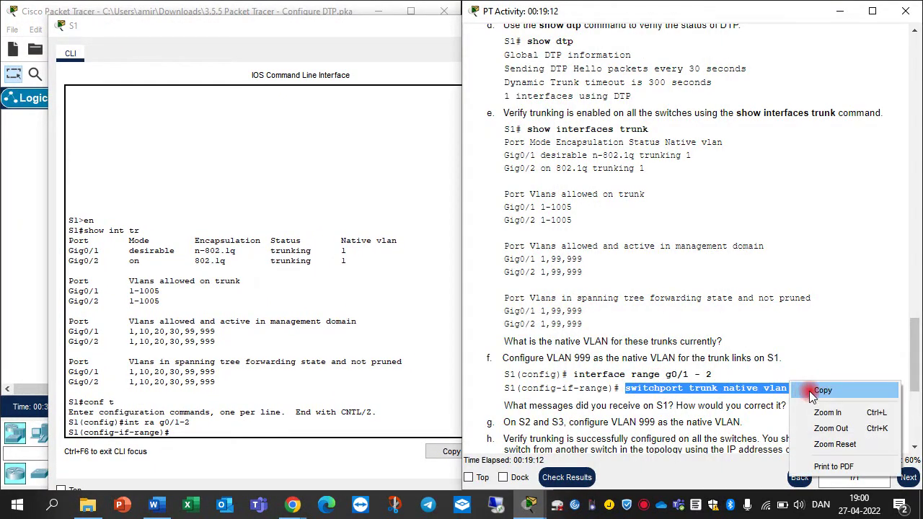
{"action": "left_click", "coordinate": [812, 392]}
{"action": "right_click", "coordinate": [207, 431]}
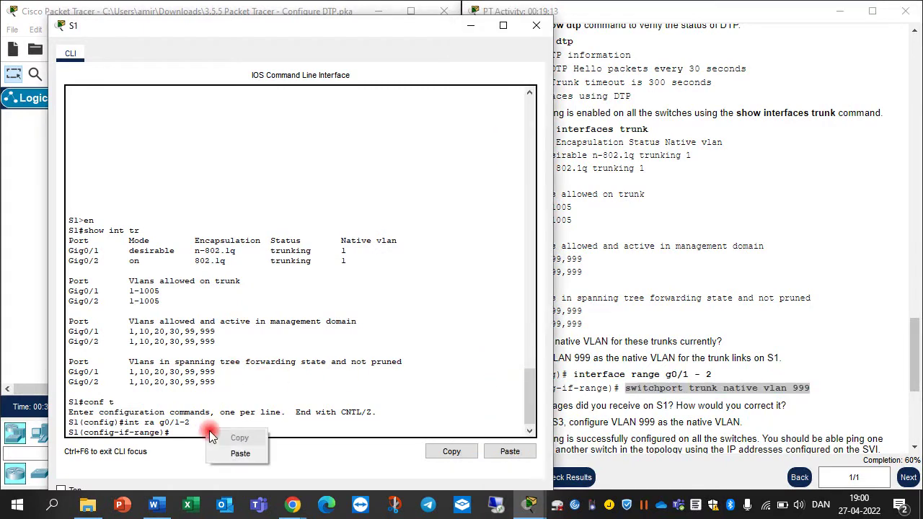
{"action": "left_click", "coordinate": [238, 453]}
{"action": "key", "text": "Return"}
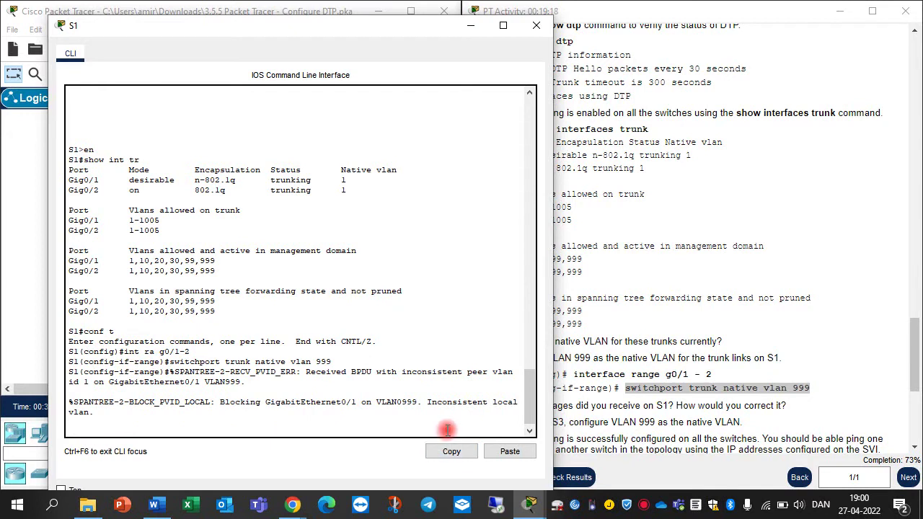
{"action": "key", "text": "Return"}
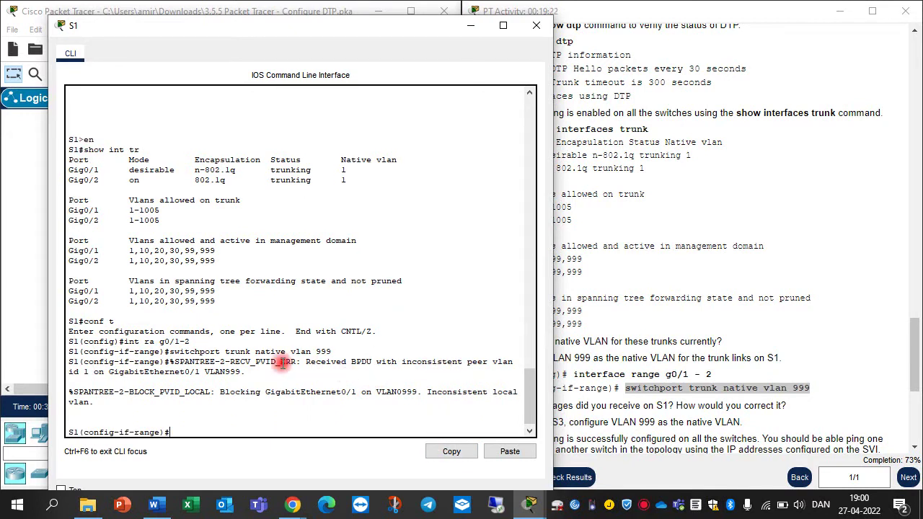
Save the running configuration on S1 with do wr
{"action": "type", "text": "do w"}
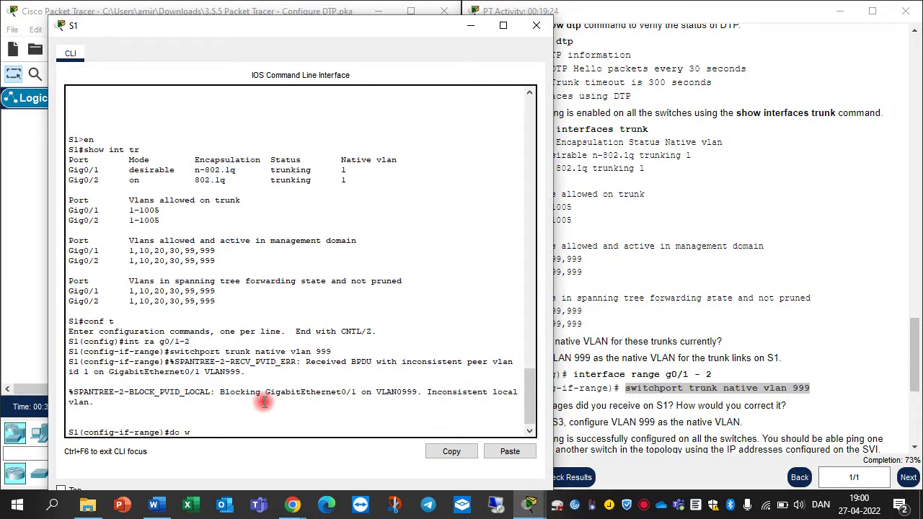
{"action": "type", "text": "r"}
{"action": "key", "text": "Return"}
{"action": "left_click", "coordinate": [875, 360]}
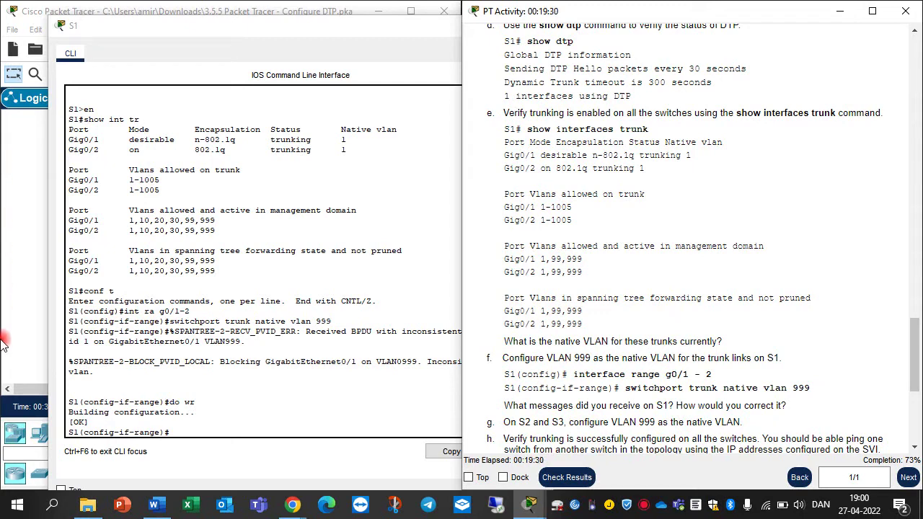
Examine the native VLAN messages on S1's command line for the links to S2 and S3, and close the S1 window
{"action": "left_click", "coordinate": [245, 351]}
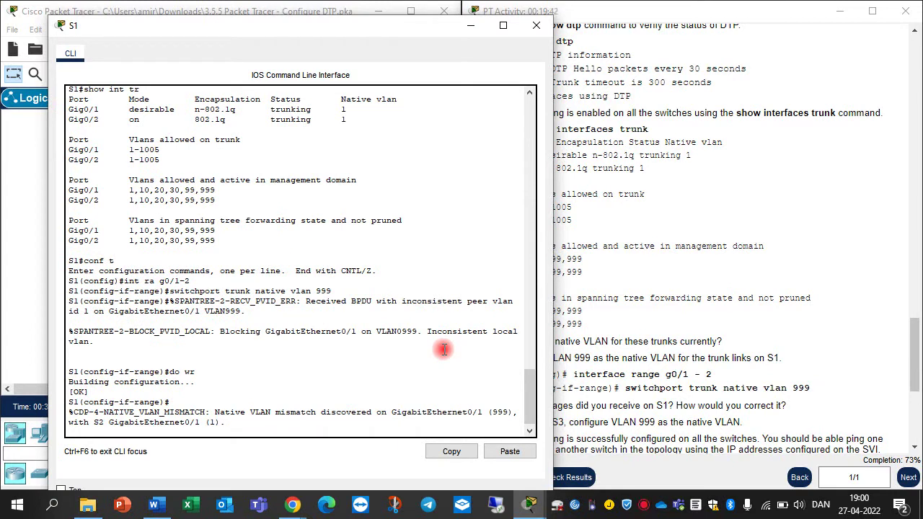
{"action": "left_click_drag", "start_coordinate": [375, 331], "coordinate": [416, 335]}
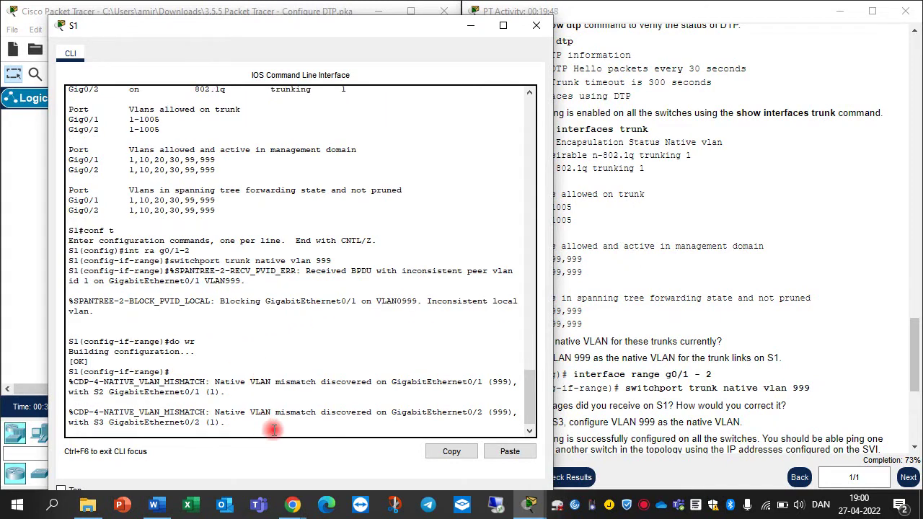
{"action": "left_click_drag", "start_coordinate": [275, 413], "coordinate": [317, 413]}
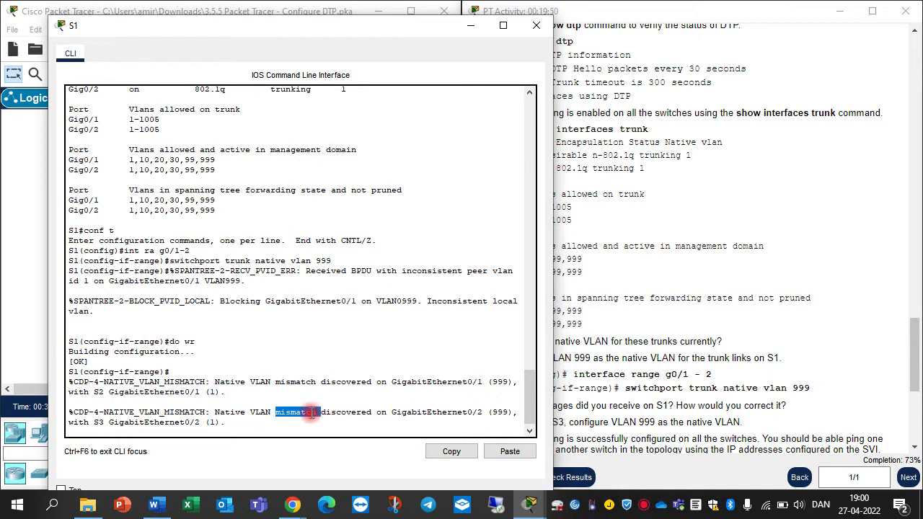
{"action": "left_click_drag", "start_coordinate": [251, 413], "coordinate": [315, 413]}
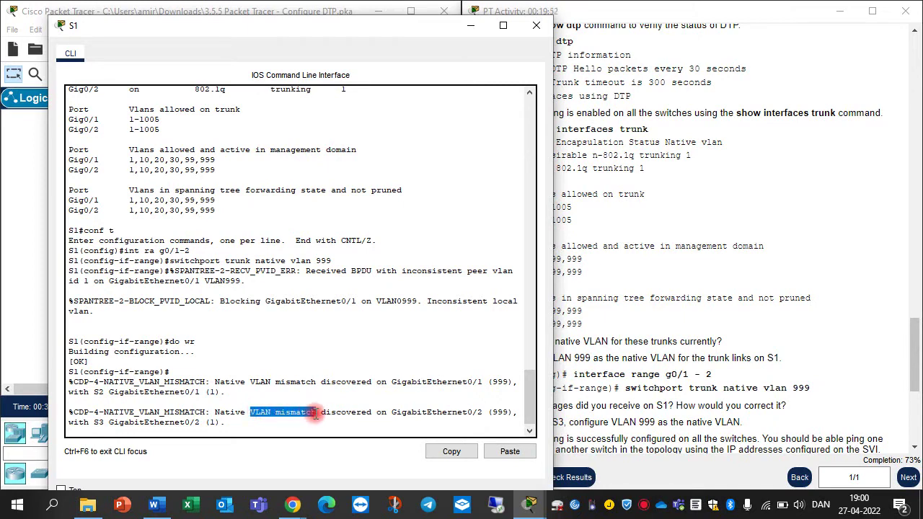
{"action": "left_click", "coordinate": [320, 412]}
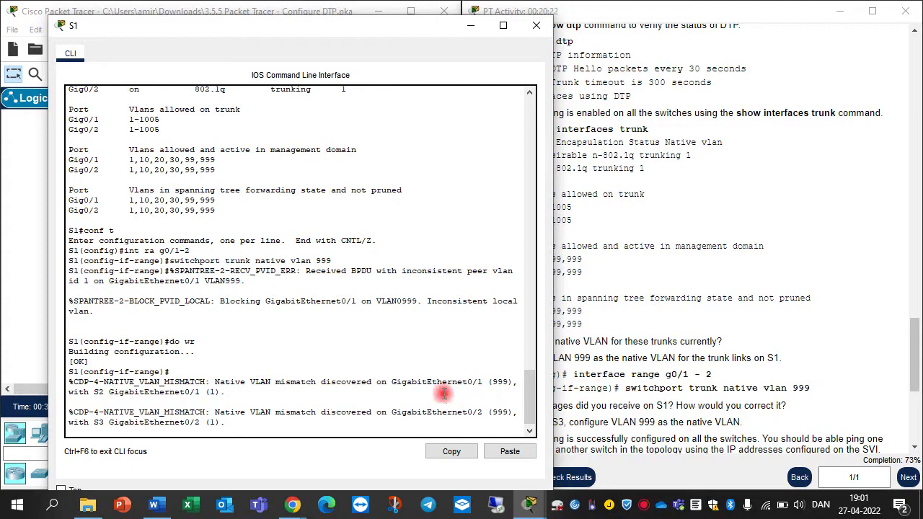
{"action": "left_click", "coordinate": [534, 25]}
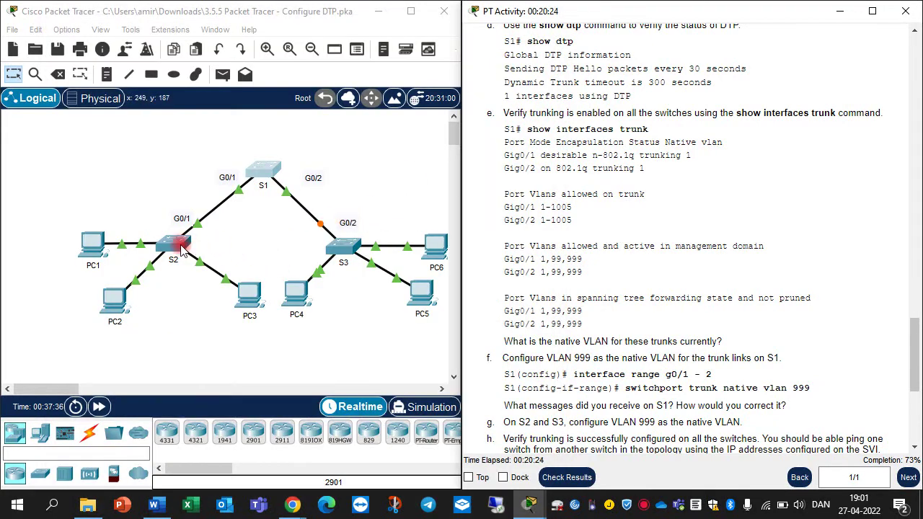
Open S2's command line and enter global configuration mode with en and conf t
{"action": "scroll", "coordinate": [777, 391], "scroll_direction": "down", "scroll_amount": 3}
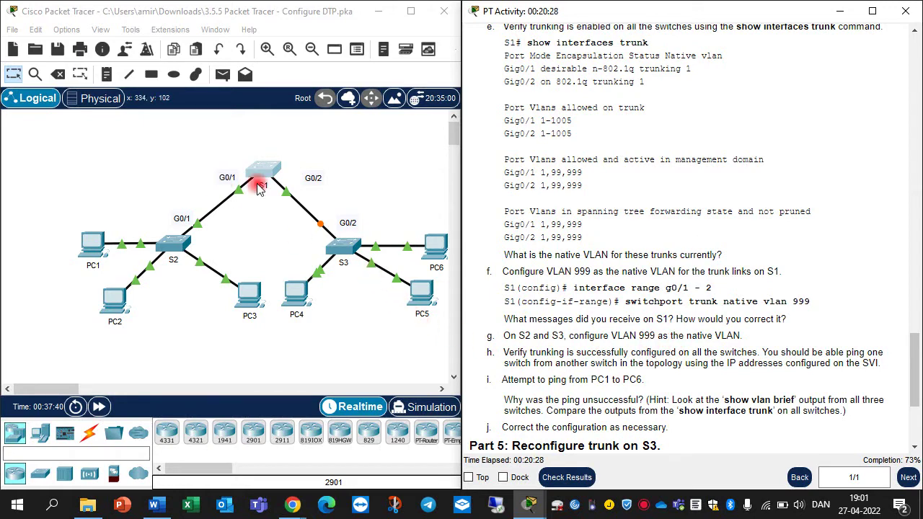
{"action": "left_click", "coordinate": [175, 241]}
{"action": "left_click", "coordinate": [606, 229]}
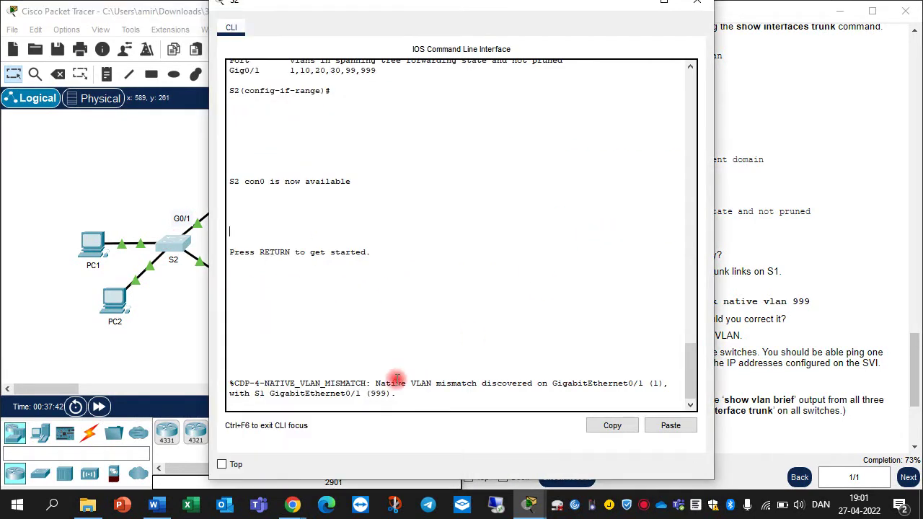
{"action": "key", "text": "Return"}
{"action": "type", "text": "e"}
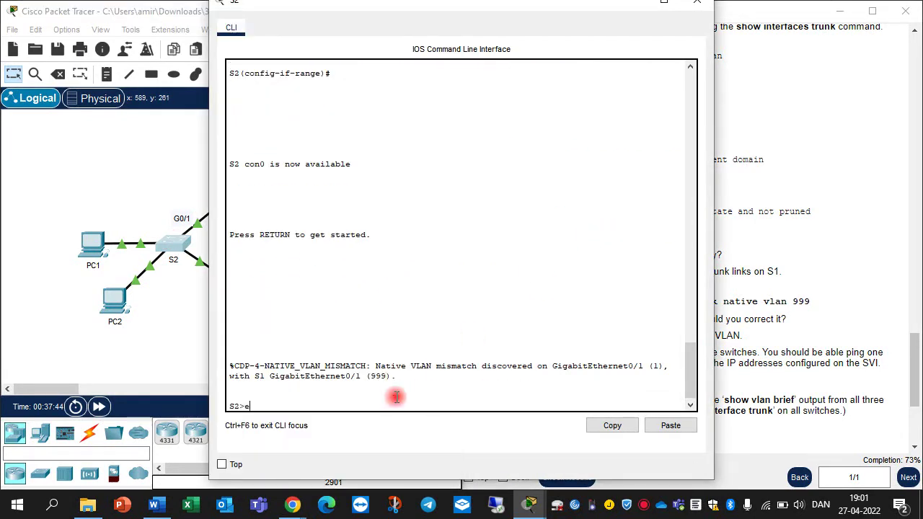
{"action": "type", "text": "n"}
{"action": "key", "text": "Return"}
{"action": "type", "text": "conf"}
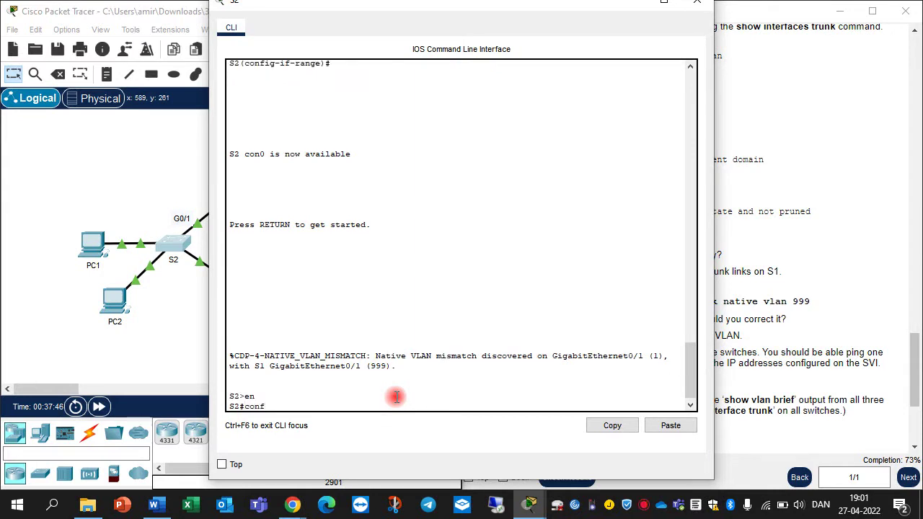
{"action": "type", "text": " t"}
{"action": "key", "text": "Return"}
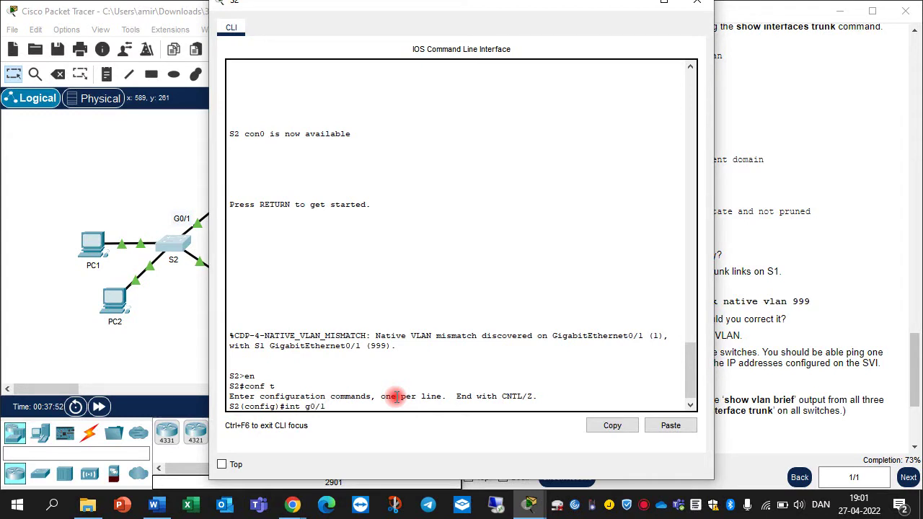
Make VLAN 999 the native VLAN on S2's g0/1 with sw tr na vlan 999, and save with do wr
{"action": "key", "text": "Return"}
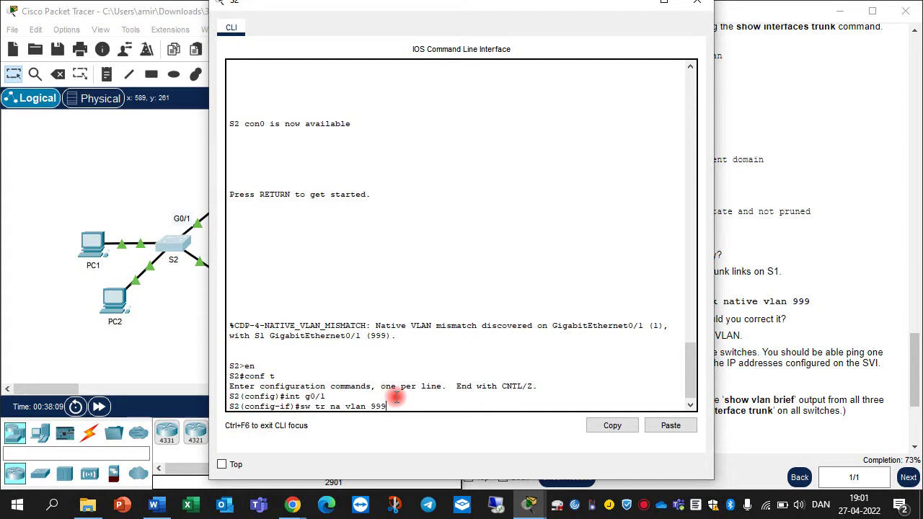
{"action": "key", "text": "Return"}
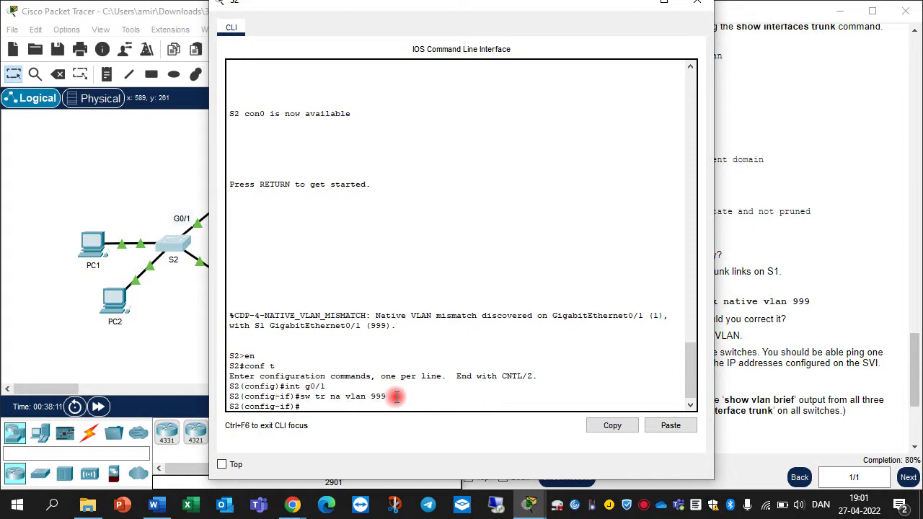
{"action": "type", "text": "do wr"}
{"action": "key", "text": "Return"}
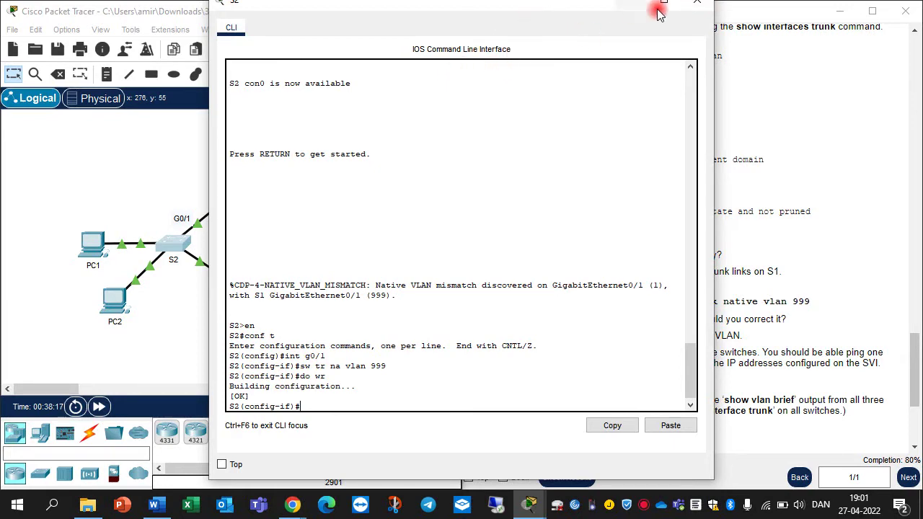
{"action": "left_click", "coordinate": [706, 7]}
Open S3's command line and enter global configuration mode with en and conf t
{"action": "left_click", "coordinate": [345, 242]}
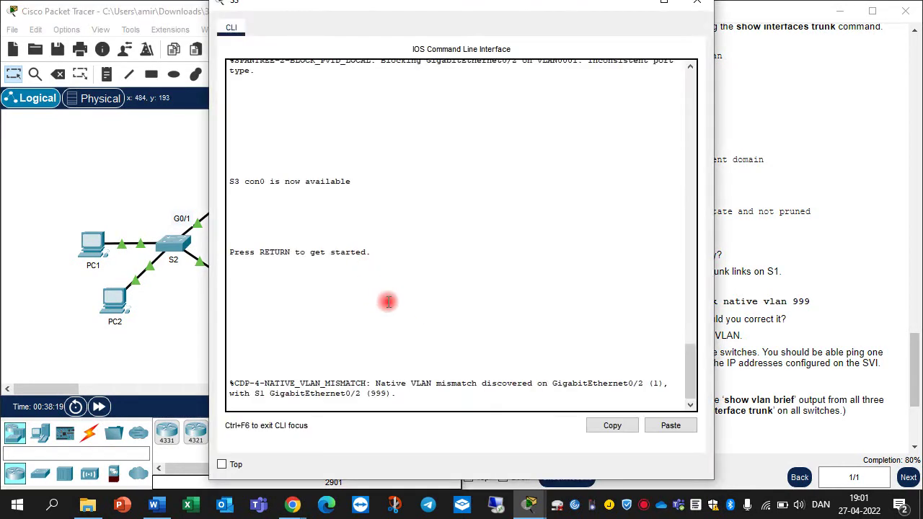
{"action": "key", "text": "Return"}
{"action": "key", "text": "Return"}
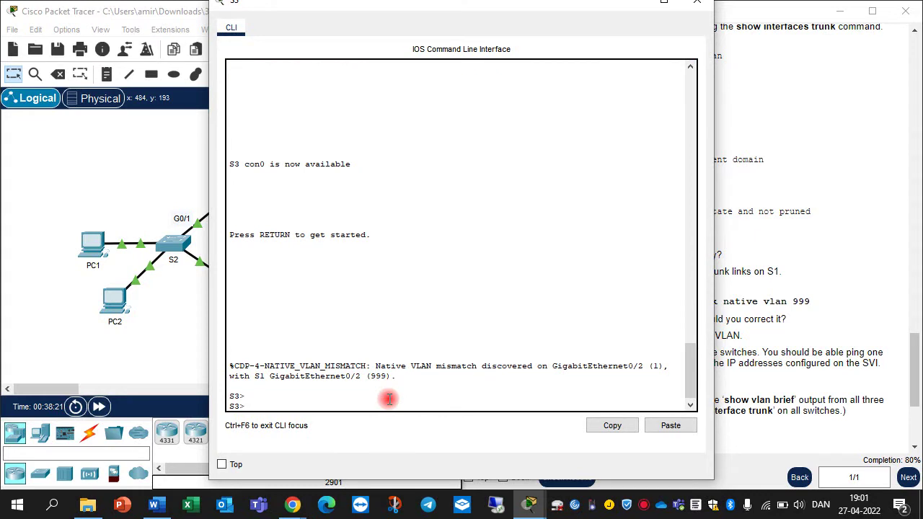
{"action": "type", "text": "en"}
{"action": "key", "text": "Return"}
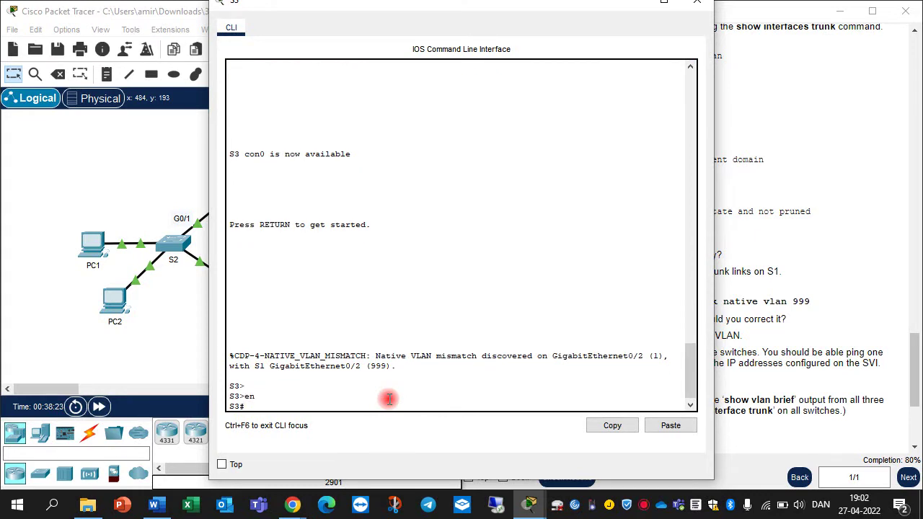
{"action": "type", "text": "conf"}
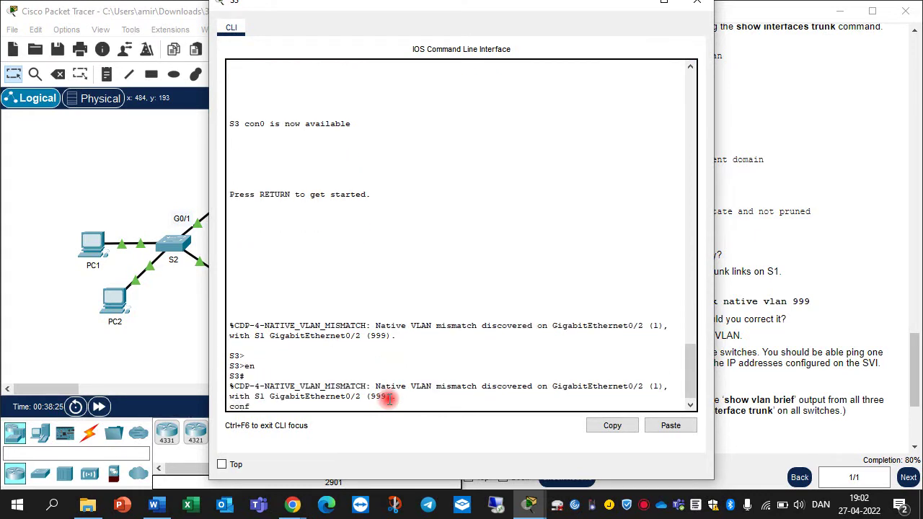
{"action": "type", "text": " t"}
{"action": "key", "text": "Return"}
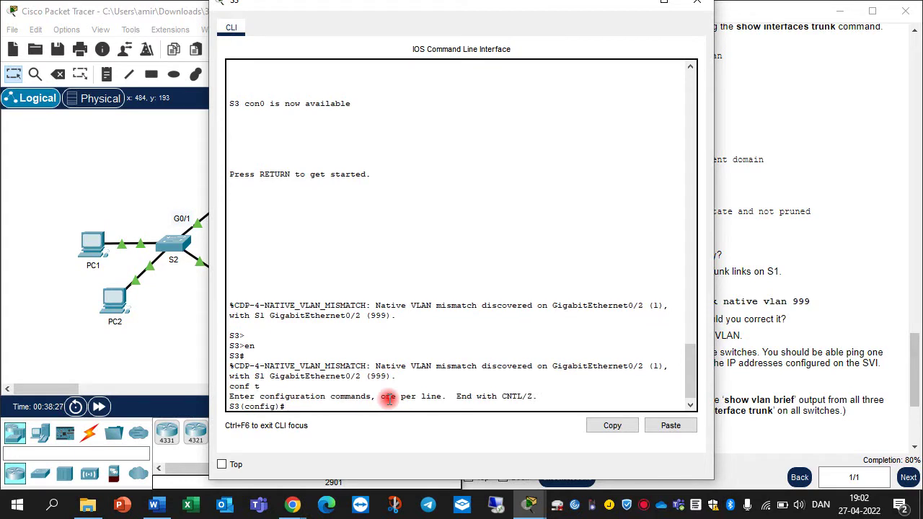
Make VLAN 999 the native VLAN on S3's g0/2 with sw tr nat vlan 999, and save with do wr
{"action": "type", "text": "int g0/2"}
{"action": "key", "text": "Return"}
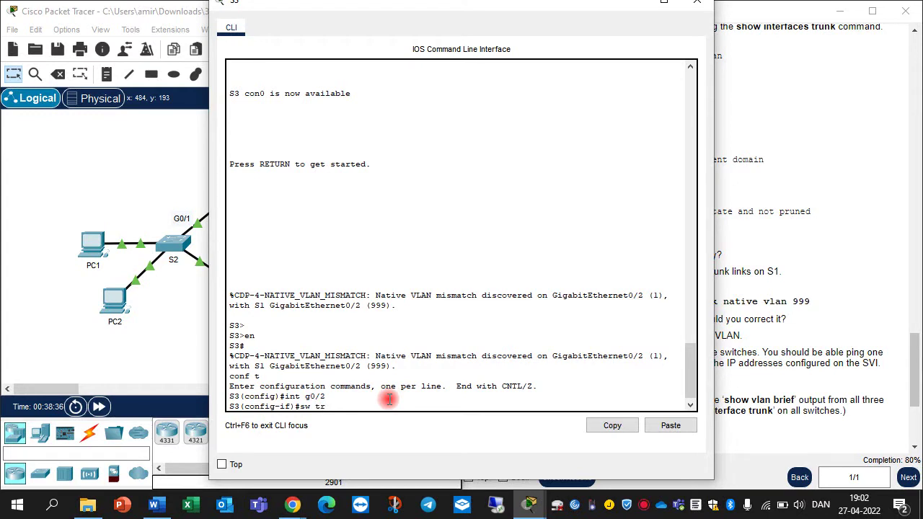
{"action": "type", "text": "sw tr nat vlan 999"}
{"action": "key", "text": "Return"}
{"action": "type", "text": "d"}
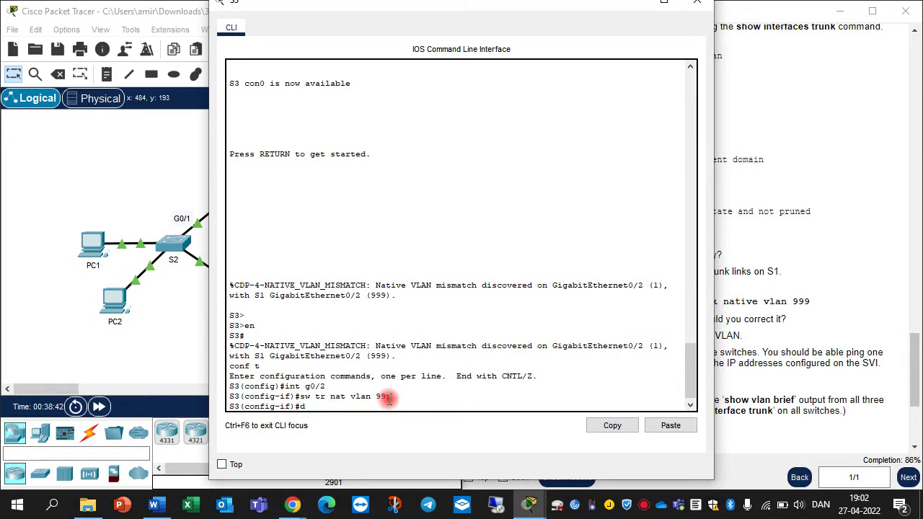
{"action": "type", "text": "o wr"}
{"action": "key", "text": "Return"}
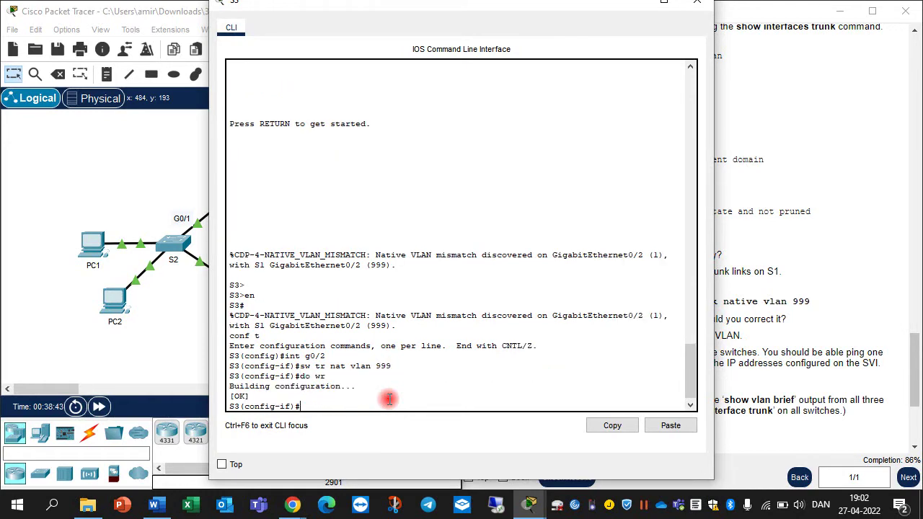
{"action": "left_click", "coordinate": [641, 5]}
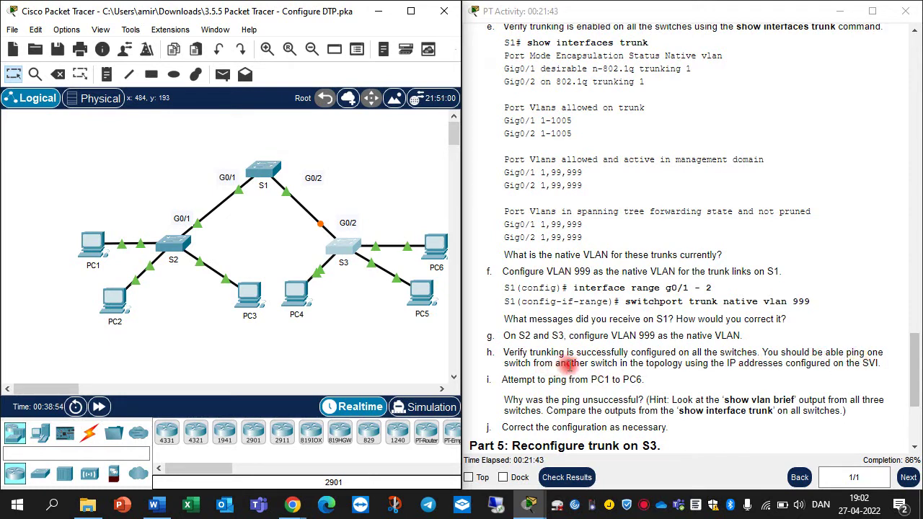
Fast-forward the simulation time and return to a clean prompt on S3's command line
{"action": "left_click", "coordinate": [108, 408]}
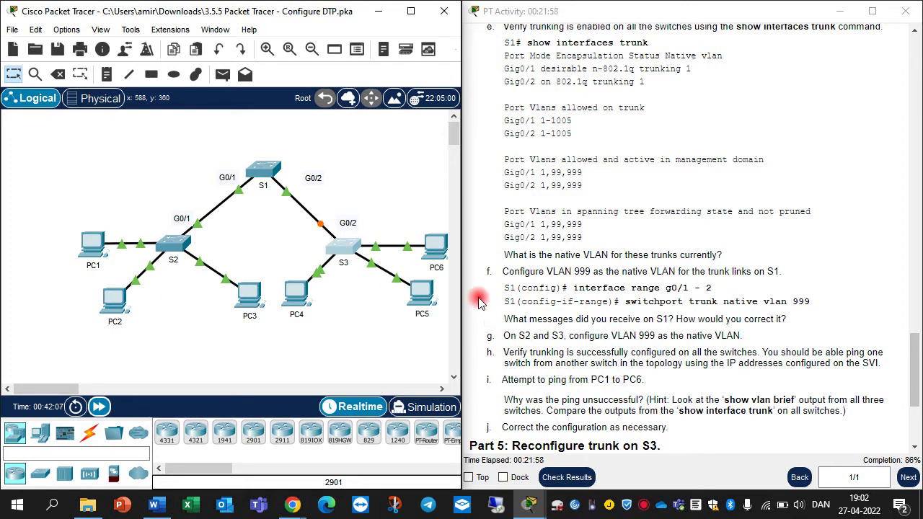
{"action": "left_click", "coordinate": [341, 246]}
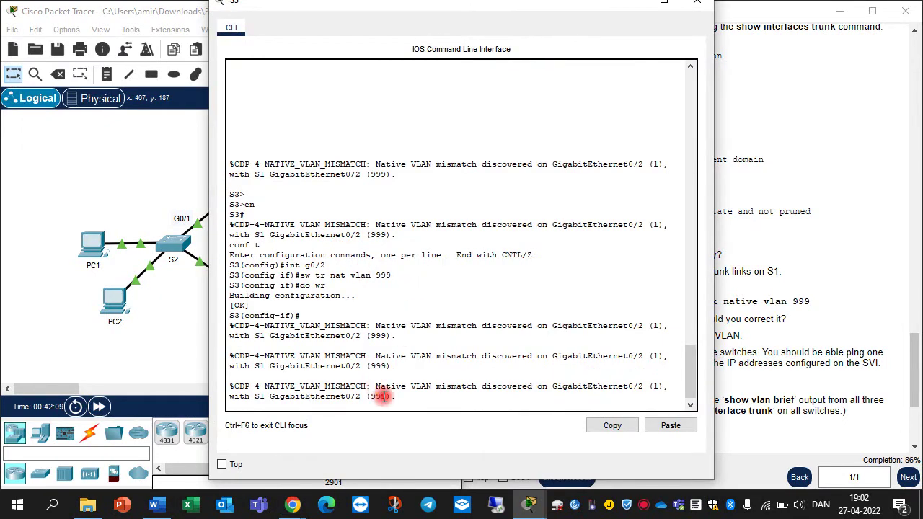
{"action": "key", "text": "Return"}
{"action": "key", "text": "Return"}
{"action": "key", "text": "Return"}
{"action": "key", "text": "Return"}
{"action": "key", "text": "Return"}
{"action": "key", "text": "Return"}
{"action": "key", "text": "Return"}
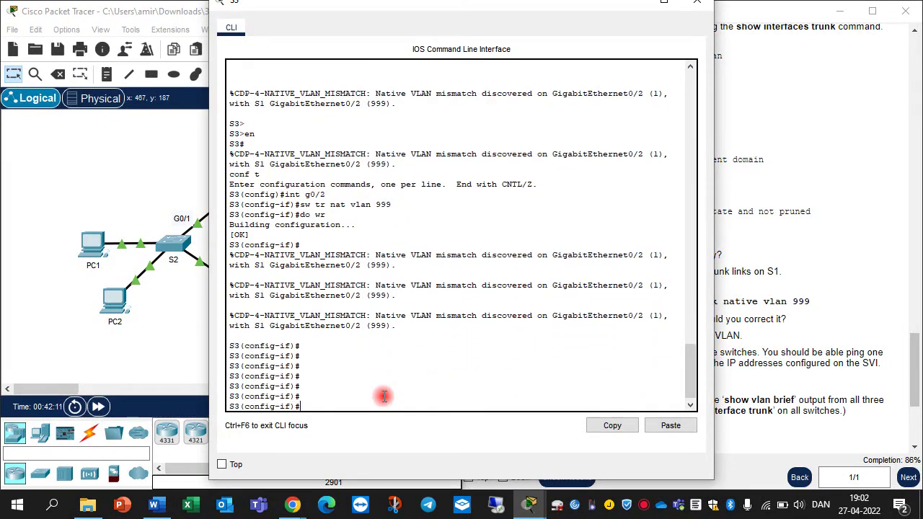
Leave configuration mode on S3 with end and check its trunk interfaces with show int tr
{"action": "type", "text": "end"}
{"action": "key", "text": "Return"}
{"action": "key", "text": "Return"}
{"action": "key", "text": "Return"}
{"action": "type", "text": "s"}
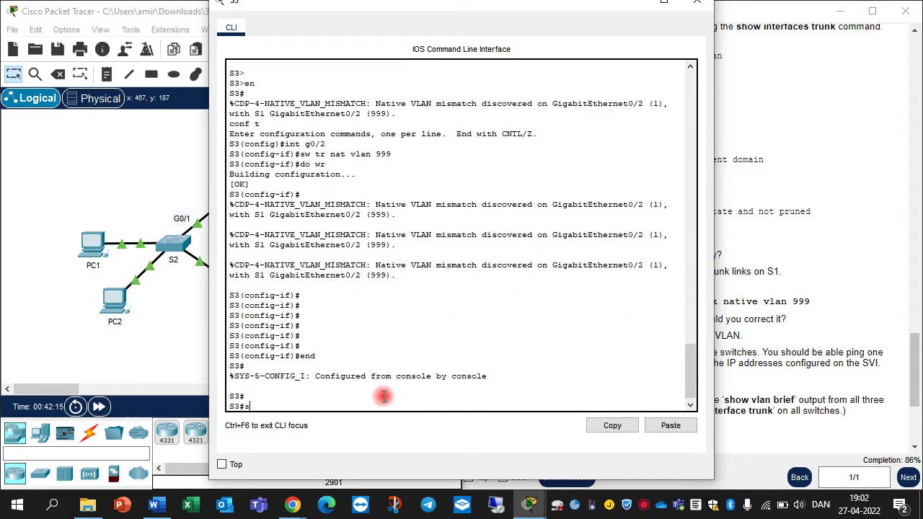
{"action": "type", "text": "jhow"}
{"action": "type", "text": "ow "}
{"action": "type", "text": "int tr"}
{"action": "key", "text": "Return"}
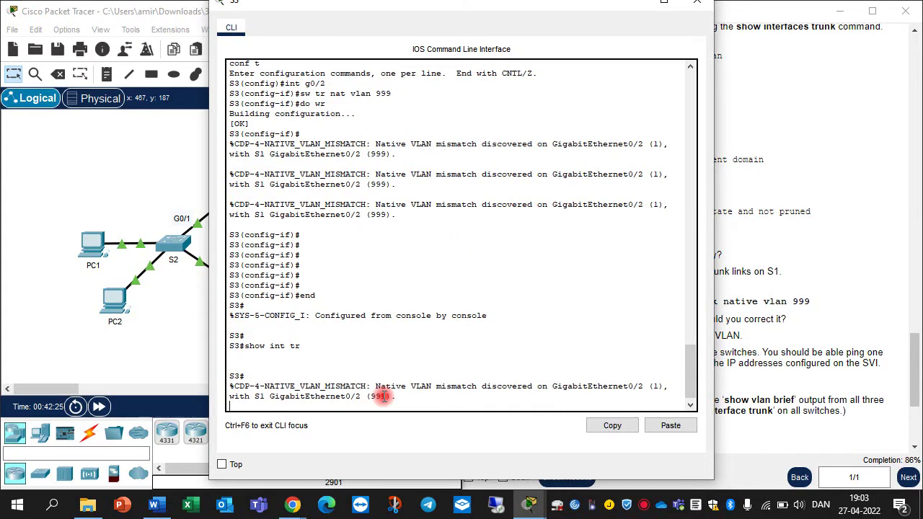
{"action": "key", "text": "Return"}
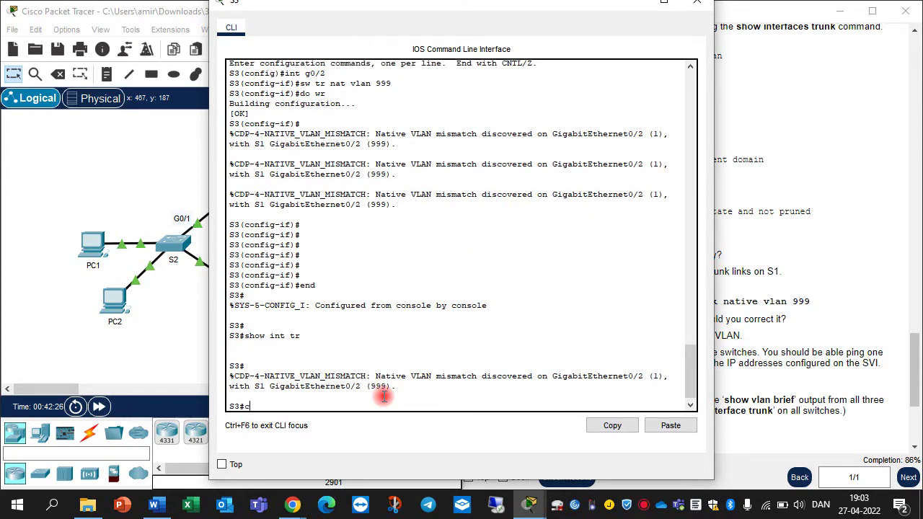
Enter configuration mode for interface g0/2 on S3 with conf t and int g0/2
{"action": "type", "text": "conf t"}
{"action": "key", "text": "Return"}
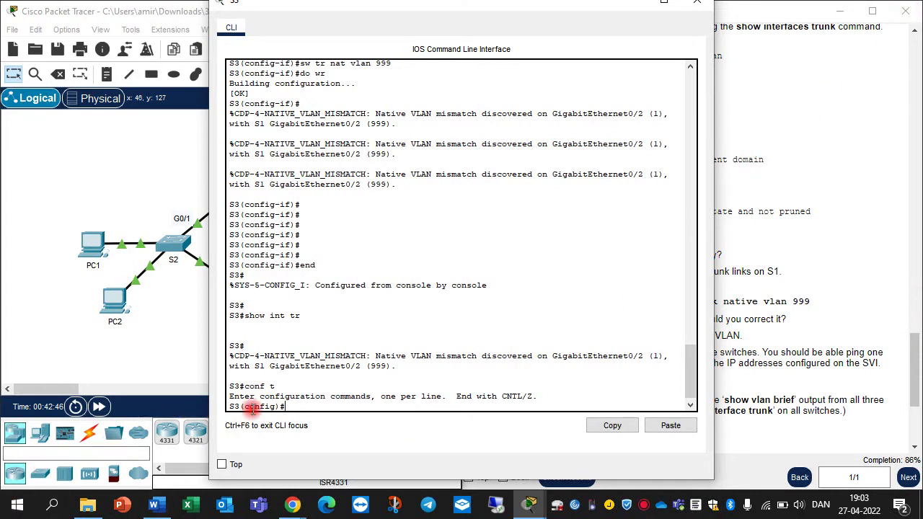
{"action": "type", "text": "conf"}
{"action": "key", "text": "Return"}
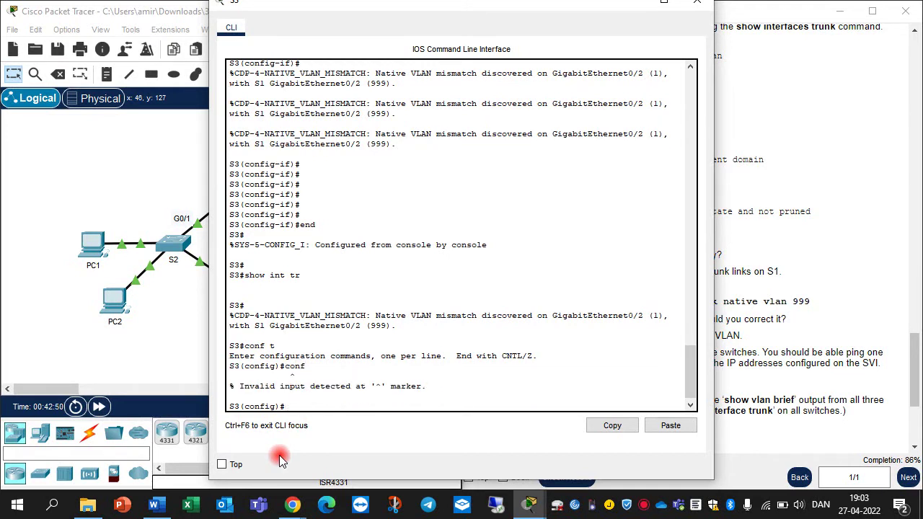
{"action": "key", "text": "Up"}
{"action": "key", "text": "BackSpace"}
{"action": "key", "text": "BackSpace"}
{"action": "key", "text": "BackSpace"}
{"action": "key", "text": "BackSpace"}
{"action": "type", "text": "int g0/2"}
{"action": "key", "text": "Return"}
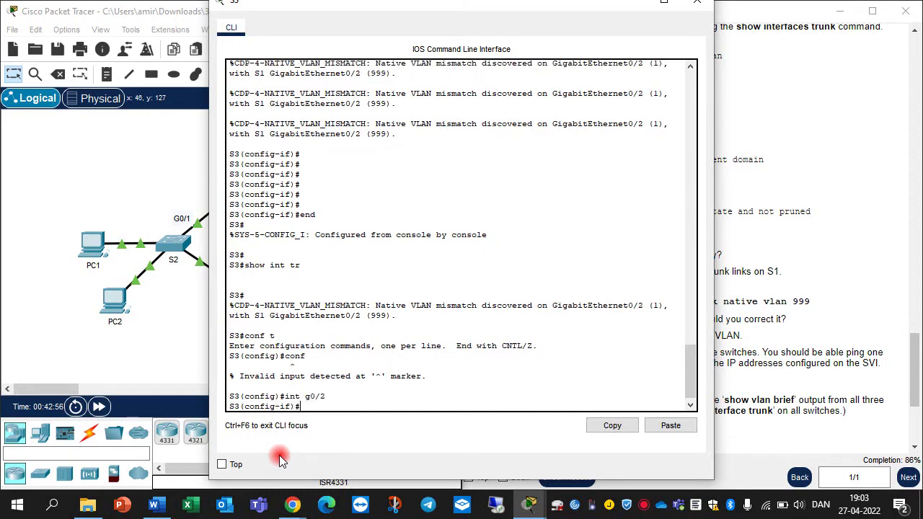
Set S3's g0/2 to trunk mode with sw mode tr and save the configuration with do wr
{"action": "type", "text": "sw mode tr"}
{"action": "key", "text": "Return"}
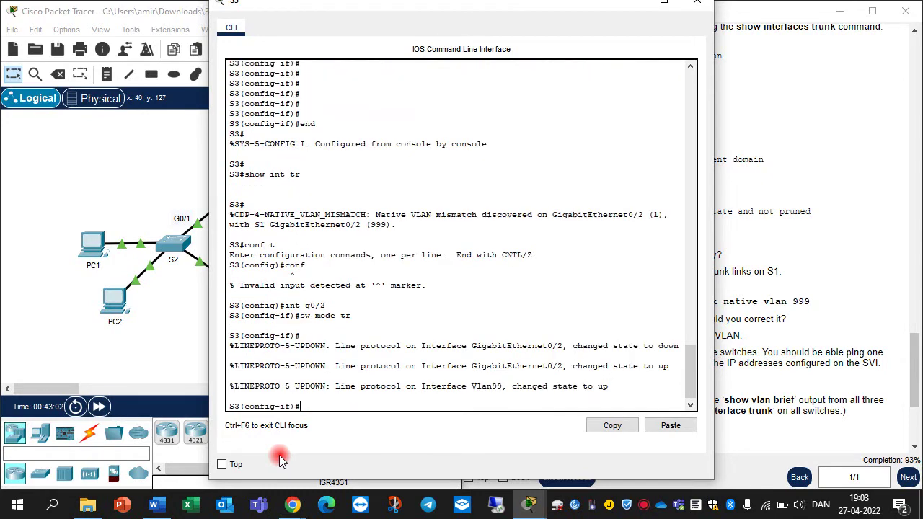
{"action": "key", "text": "Return"}
{"action": "type", "text": "do wr"}
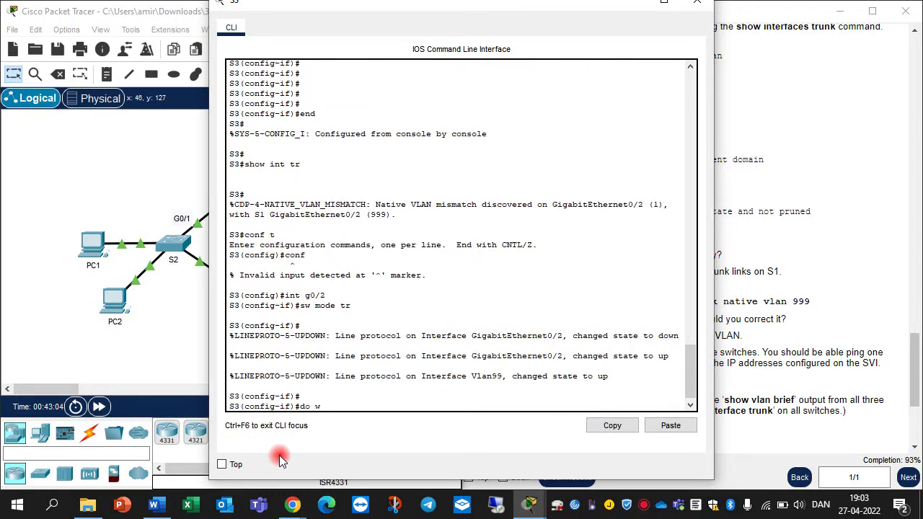
{"action": "key", "text": "Return"}
Run do show int tr on S3 and check the native VLAN of its g0/2 trunk
{"action": "type", "text": "do"}
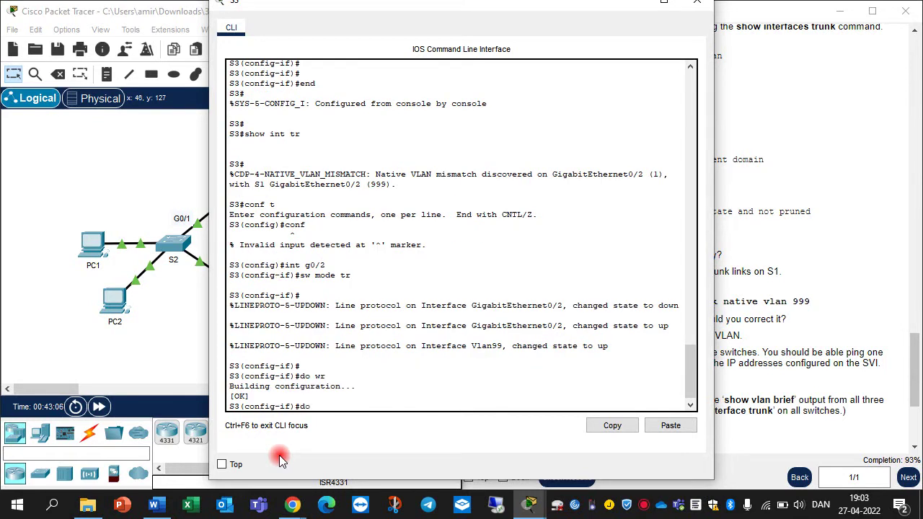
{"action": "type", "text": " show int tr"}
{"action": "key", "text": "Return"}
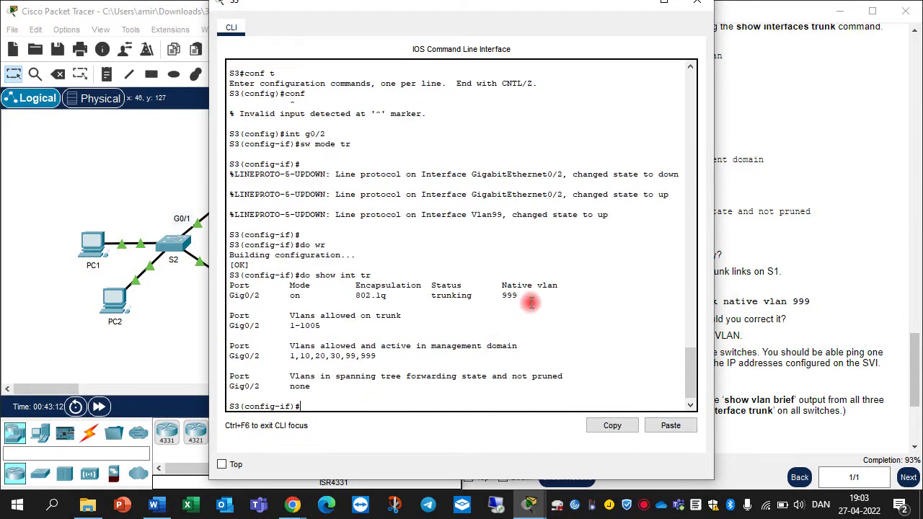
{"action": "left_click_drag", "start_coordinate": [527, 301], "coordinate": [507, 295]}
Run do show int tr on S2's command line and check the mode, status and native VLAN of its g0/1 trunk
{"action": "left_click", "coordinate": [147, 321]}
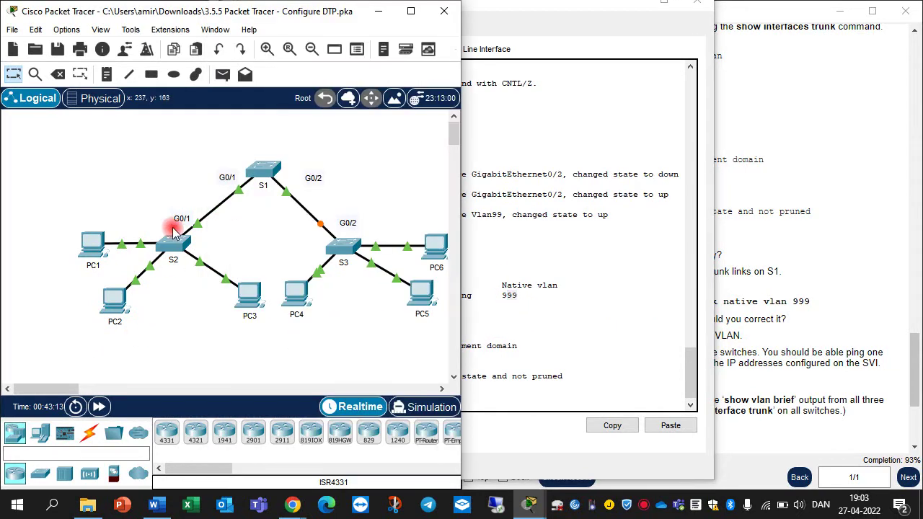
{"action": "left_click", "coordinate": [171, 242]}
{"action": "type", "text": "d"}
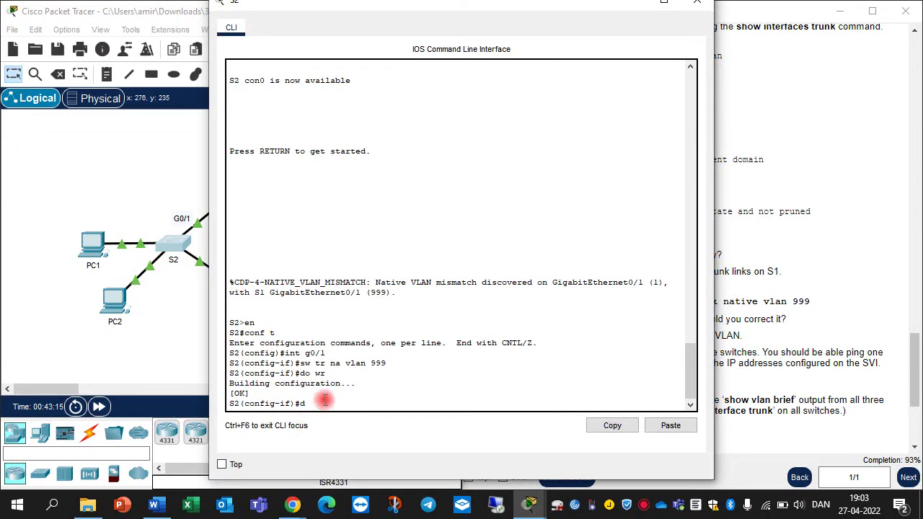
{"action": "type", "text": "o show int tr"}
{"action": "key", "text": "Return"}
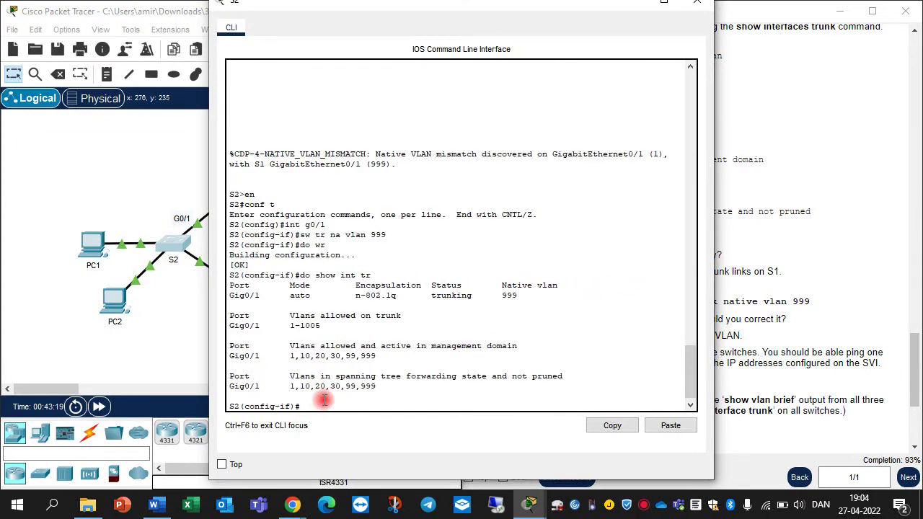
{"action": "left_click_drag", "start_coordinate": [525, 299], "coordinate": [481, 295]}
{"action": "left_click", "coordinate": [440, 301]}
{"action": "left_click", "coordinate": [376, 332]}
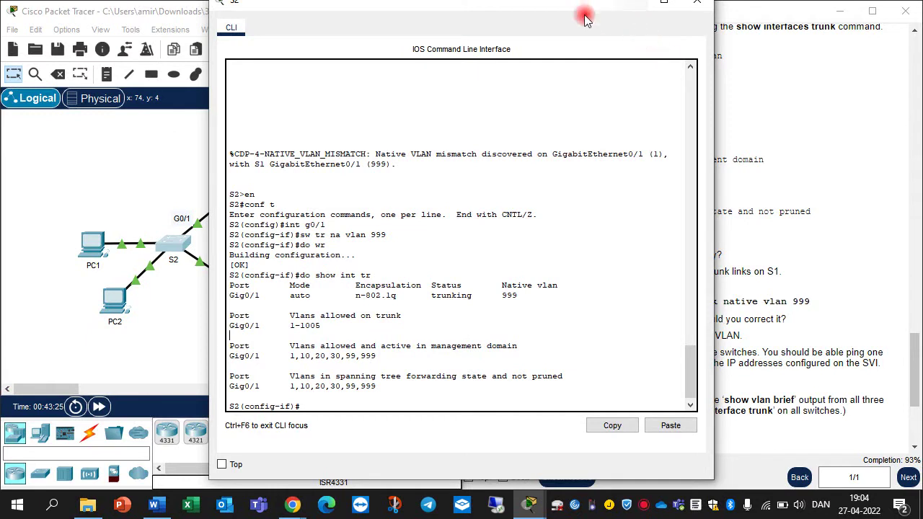
{"action": "left_click_drag", "start_coordinate": [487, 4], "coordinate": [469, 87]}
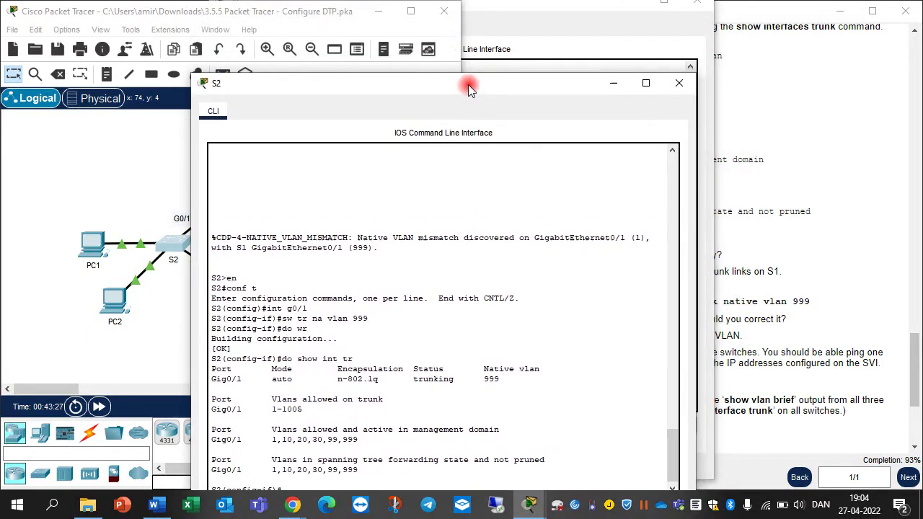
Put away the S2 and S3 command-line windows and find the activity instruction for pinging PC6 from PC1
{"action": "left_click", "coordinate": [612, 85]}
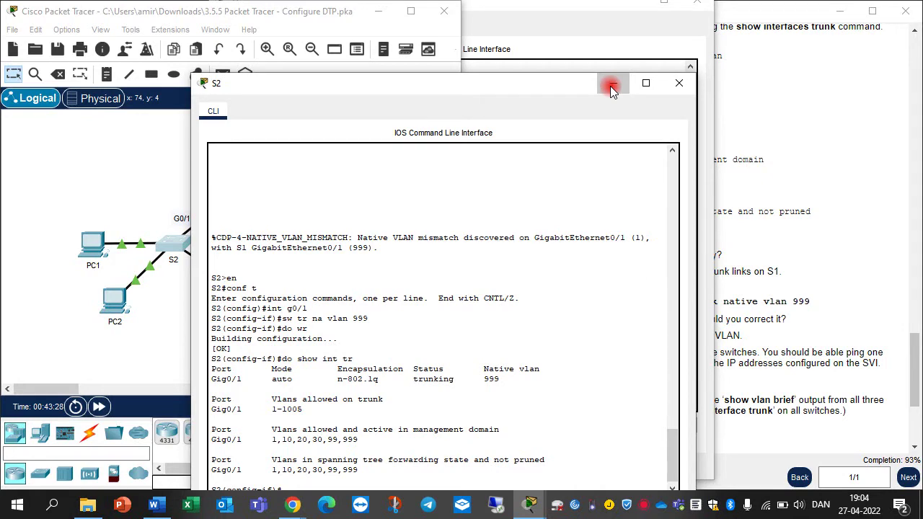
{"action": "left_click", "coordinate": [499, 317]}
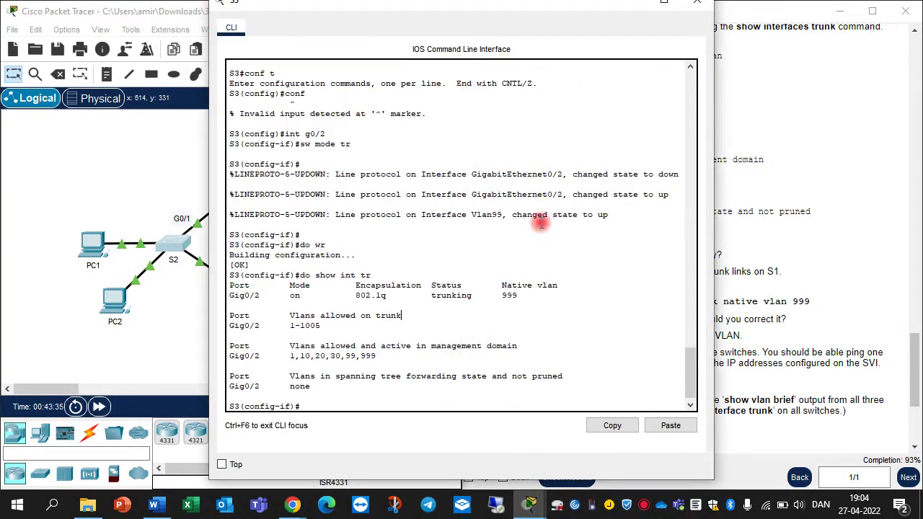
{"action": "left_click", "coordinate": [693, 2]}
{"action": "scroll", "coordinate": [573, 322], "scroll_direction": "down", "scroll_amount": 1}
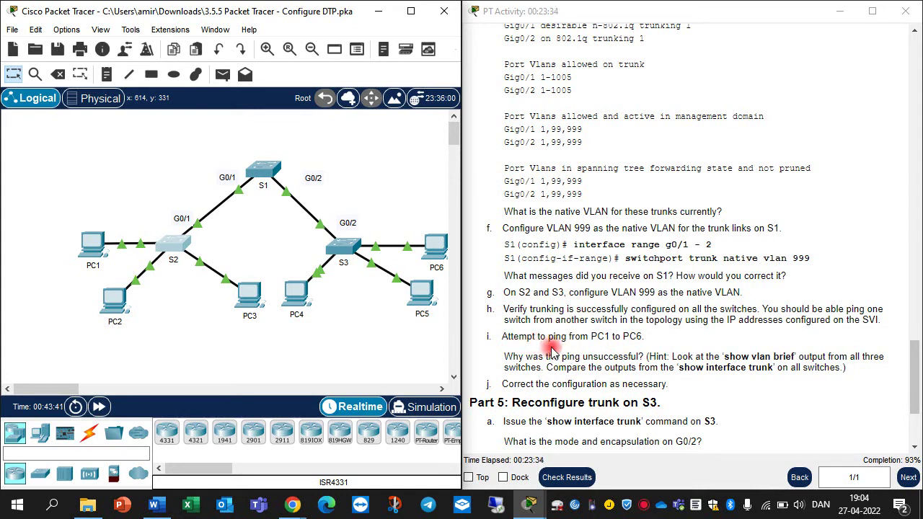
{"action": "left_click", "coordinate": [437, 246]}
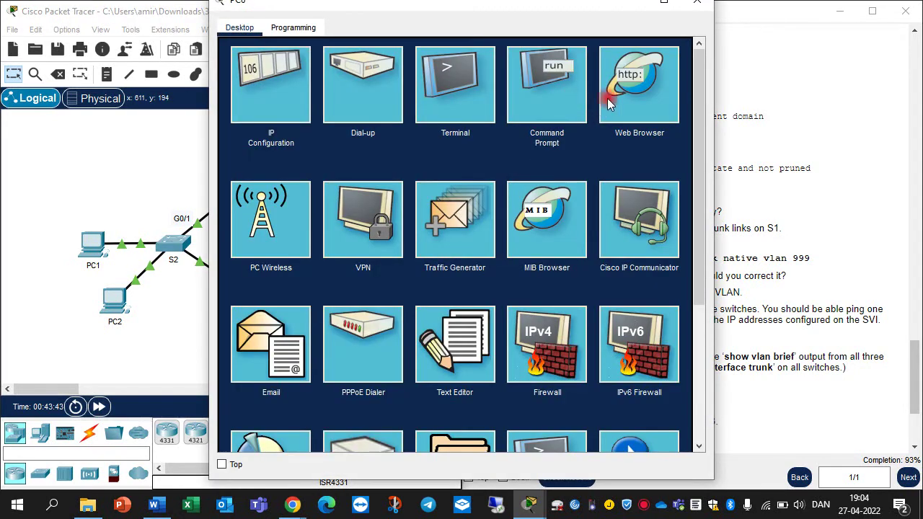
{"action": "left_click", "coordinate": [566, 94]}
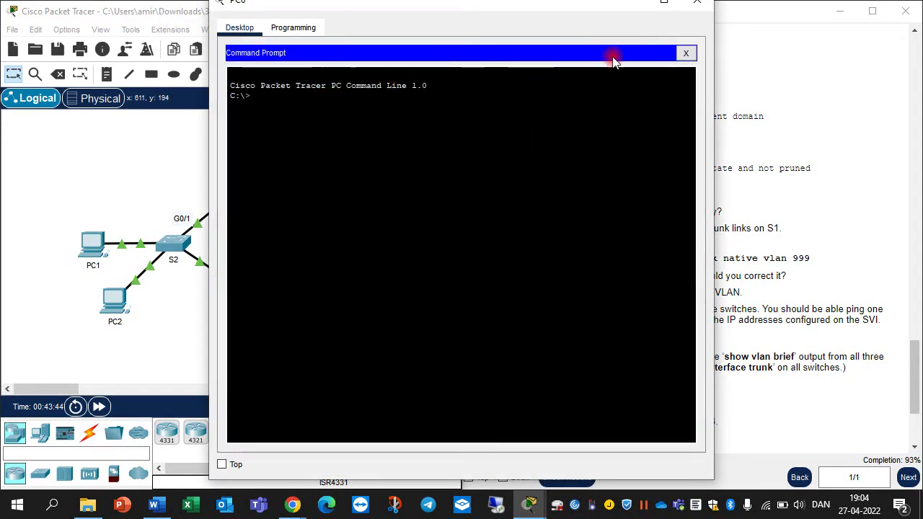
{"action": "left_click", "coordinate": [697, 3]}
Repeat the ping to 192.168.10.2 from PC1's Command Prompt and close the PC1 window
{"action": "left_click", "coordinate": [91, 240]}
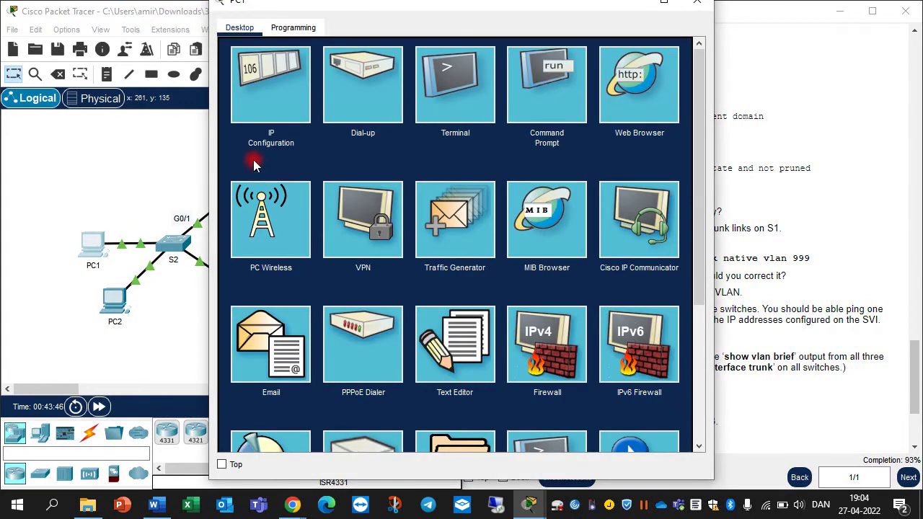
{"action": "left_click", "coordinate": [271, 97]}
{"action": "left_click", "coordinate": [686, 53]}
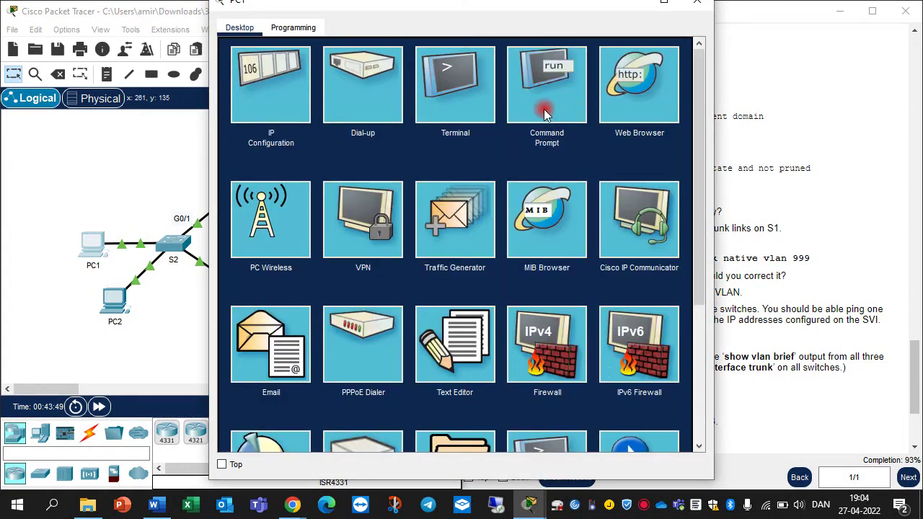
{"action": "left_click", "coordinate": [546, 113]}
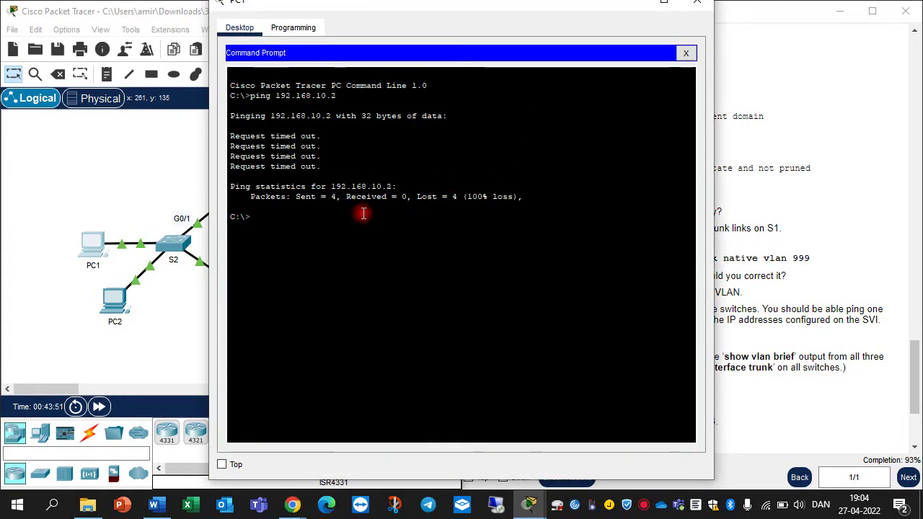
{"action": "key", "text": "Up"}
{"action": "key", "text": "Return"}
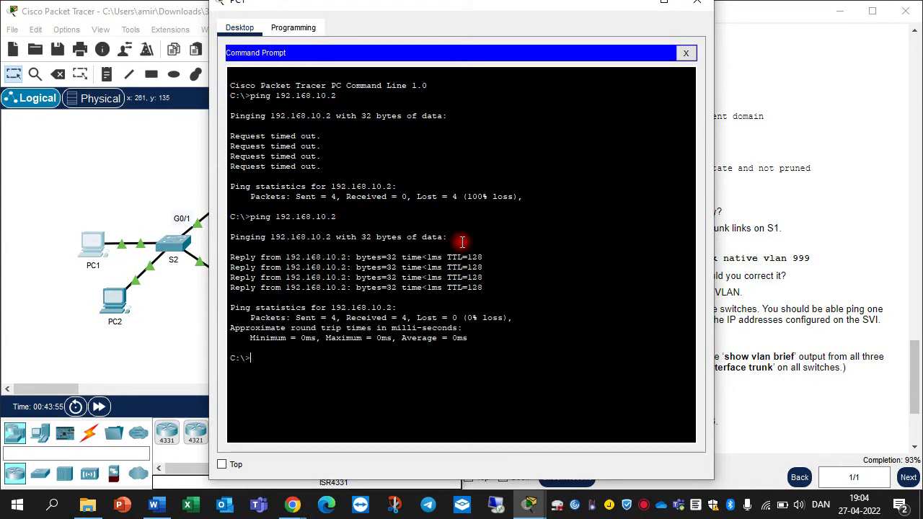
{"action": "left_click", "coordinate": [701, 11]}
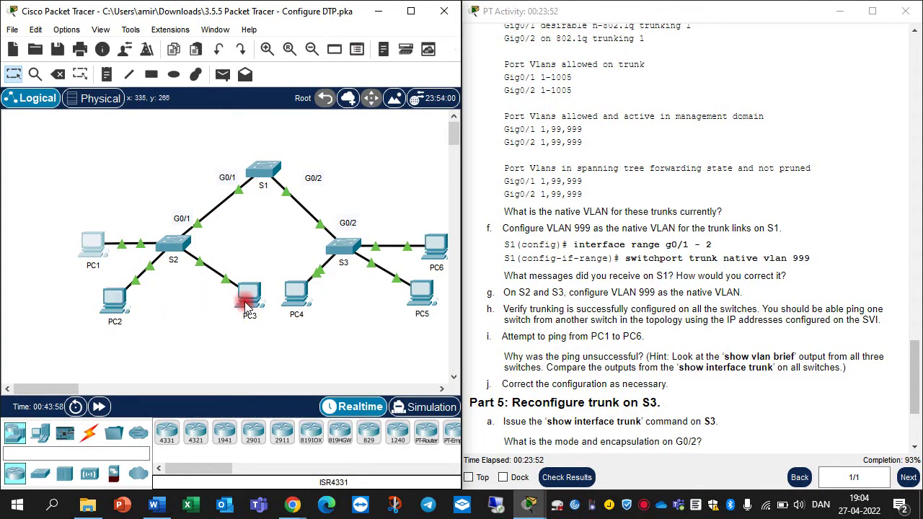
Review S3's command-line history, examining the show int tr command and the commands that set g0/2 to trunk mode
{"action": "left_click", "coordinate": [835, 252]}
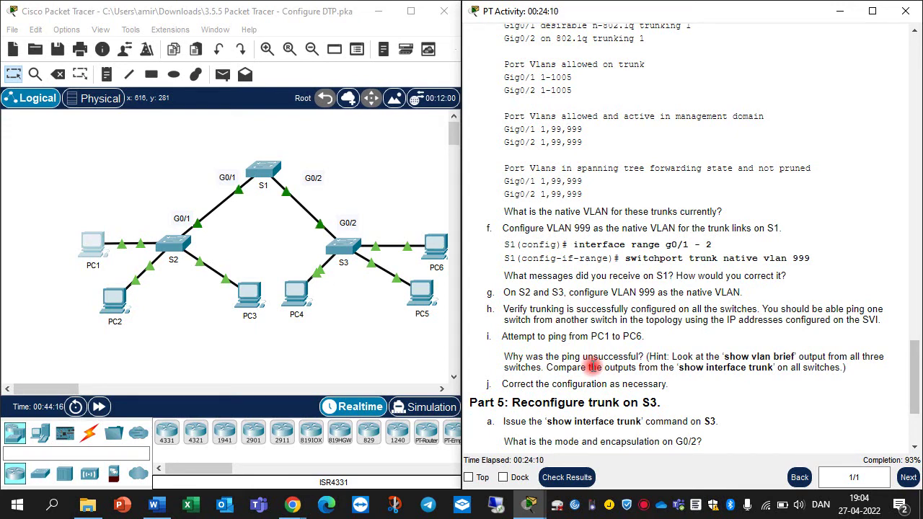
{"action": "left_click", "coordinate": [341, 248]}
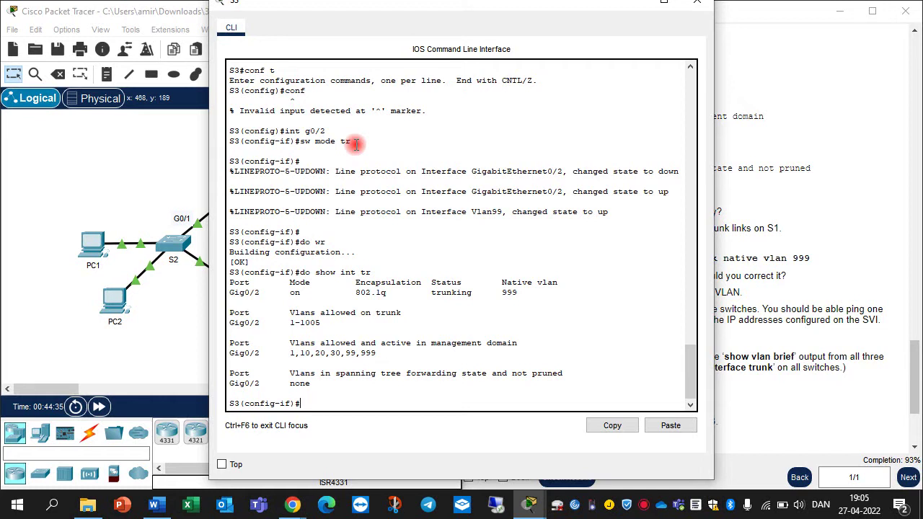
{"action": "left_click_drag", "start_coordinate": [355, 144], "coordinate": [300, 132]}
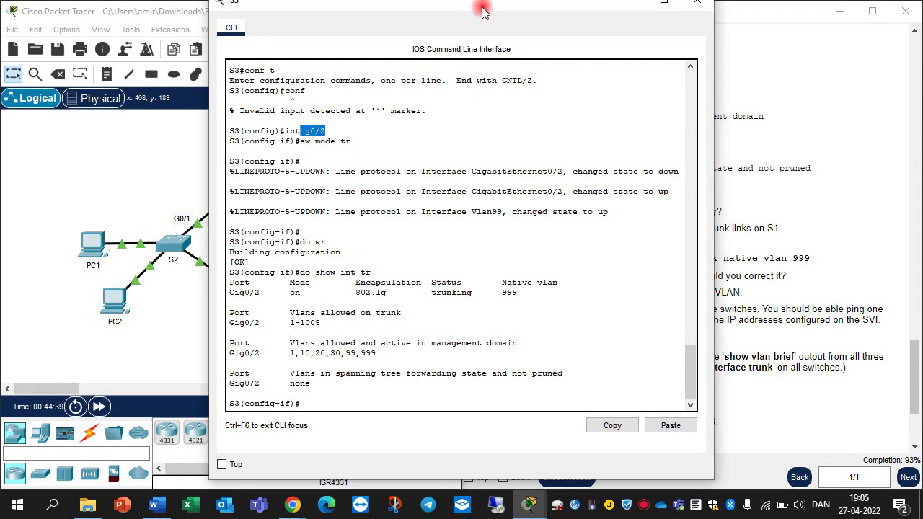
{"action": "left_click_drag", "start_coordinate": [481, 6], "coordinate": [434, 50]}
{"action": "left_click", "coordinate": [647, 51]}
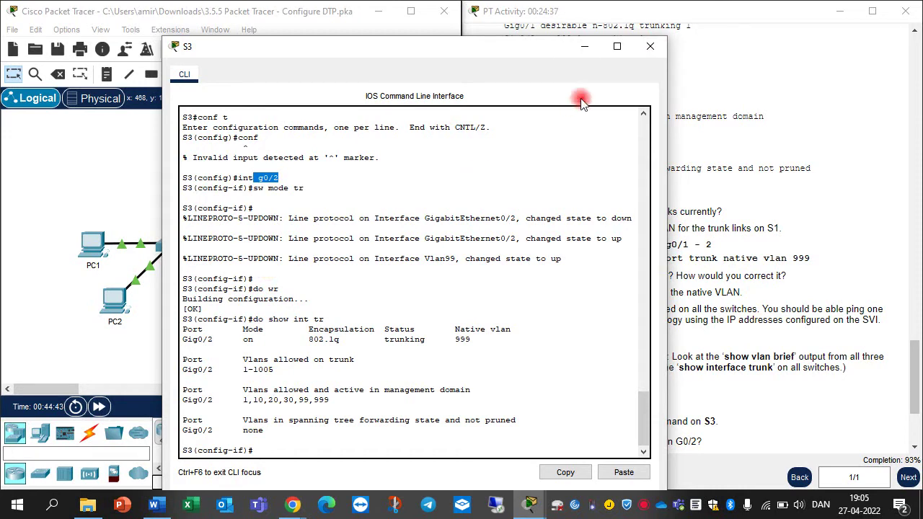
{"action": "scroll", "coordinate": [279, 209], "scroll_direction": "up", "scroll_amount": 3}
{"action": "scroll", "coordinate": [279, 210], "scroll_direction": "up", "scroll_amount": 3}
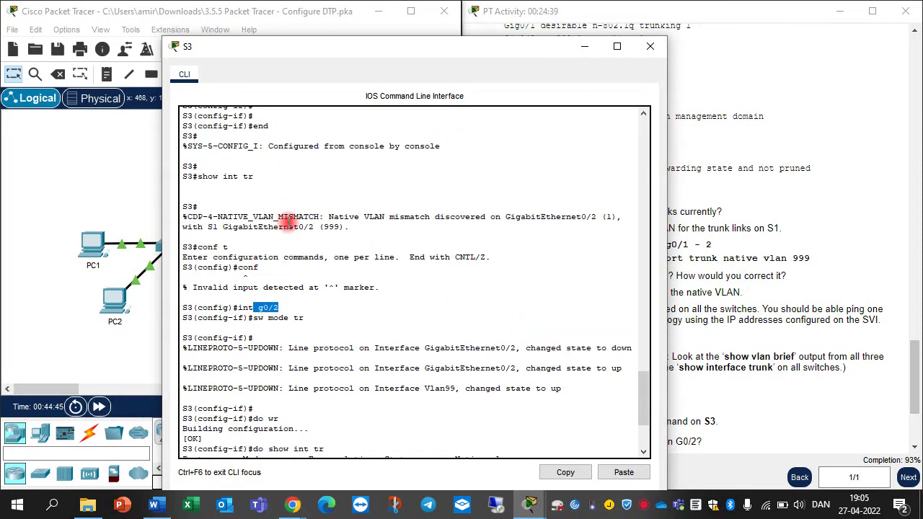
{"action": "mouse_move", "coordinate": [256, 220]}
{"action": "left_mouse_down"}
{"action": "mouse_move", "coordinate": [201, 222]}
{"action": "mouse_move", "coordinate": [251, 221]}
{"action": "left_mouse_up"}
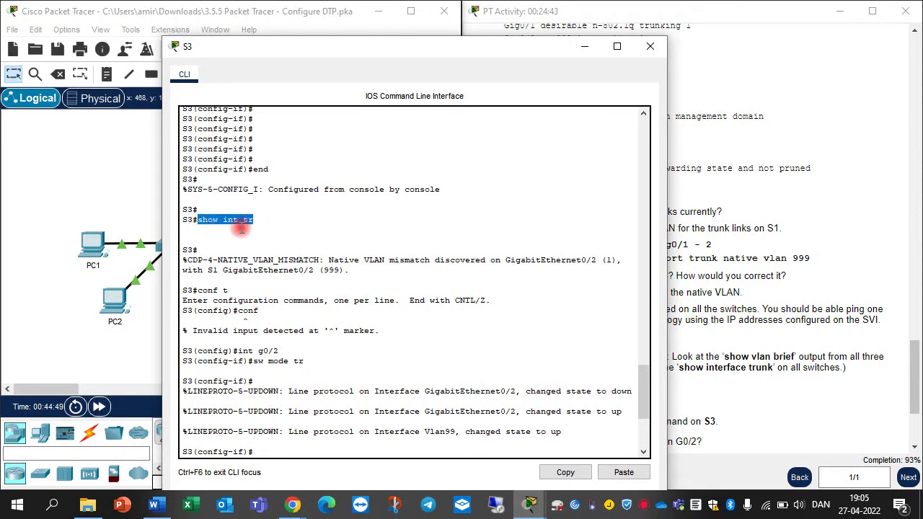
{"action": "left_click", "coordinate": [191, 239]}
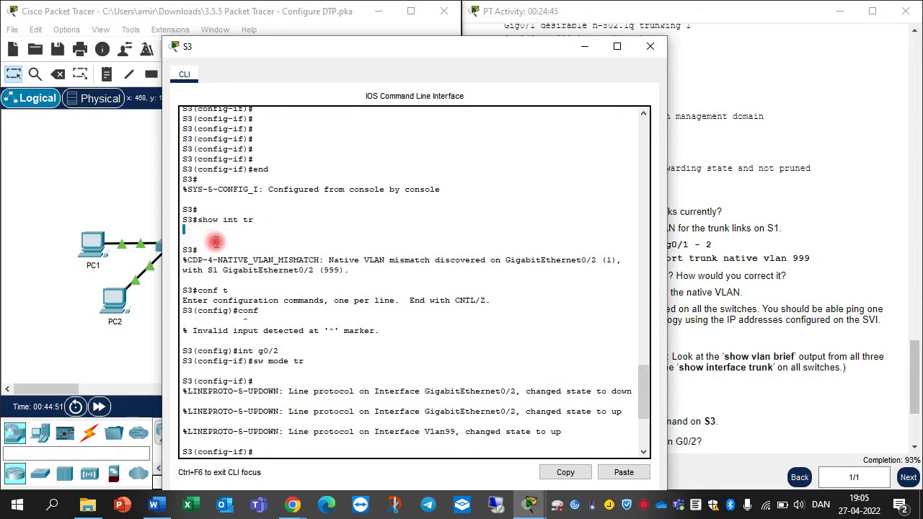
{"action": "scroll", "coordinate": [216, 242], "scroll_direction": "down", "scroll_amount": 3}
{"action": "left_click_drag", "start_coordinate": [302, 274], "coordinate": [233, 264]}
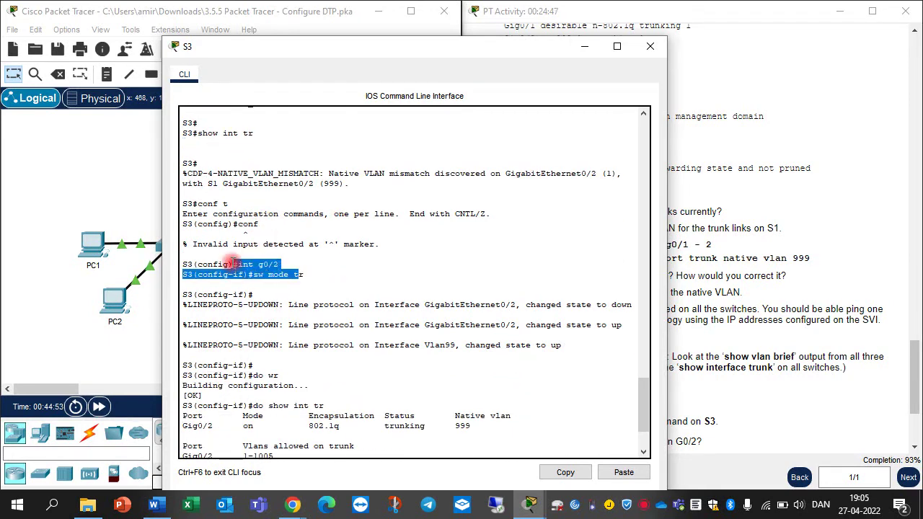
{"action": "scroll", "coordinate": [281, 361], "scroll_direction": "down", "scroll_amount": 3}
Copy the IPv4 address from PC5's IP Configuration and return to the topology
{"action": "left_click", "coordinate": [107, 247]}
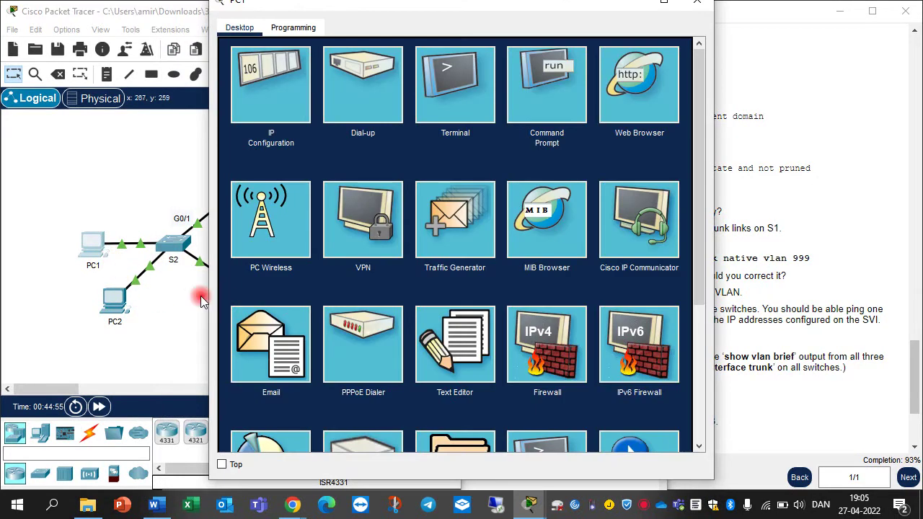
{"action": "left_click", "coordinate": [202, 301]}
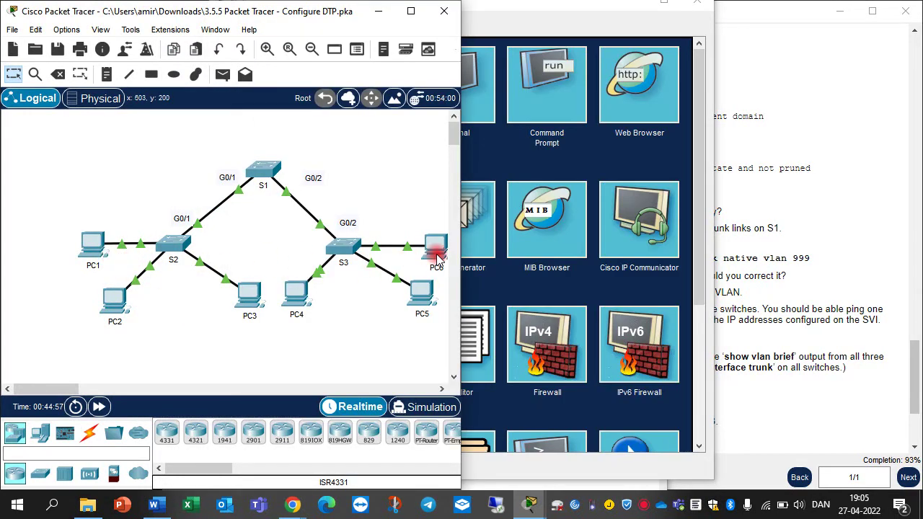
{"action": "mouse_move", "coordinate": [439, 258]}
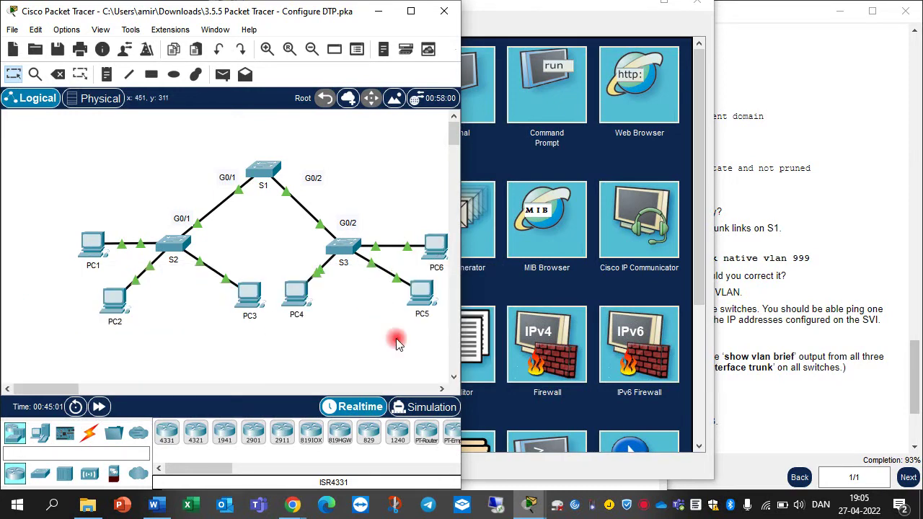
{"action": "left_click", "coordinate": [431, 302]}
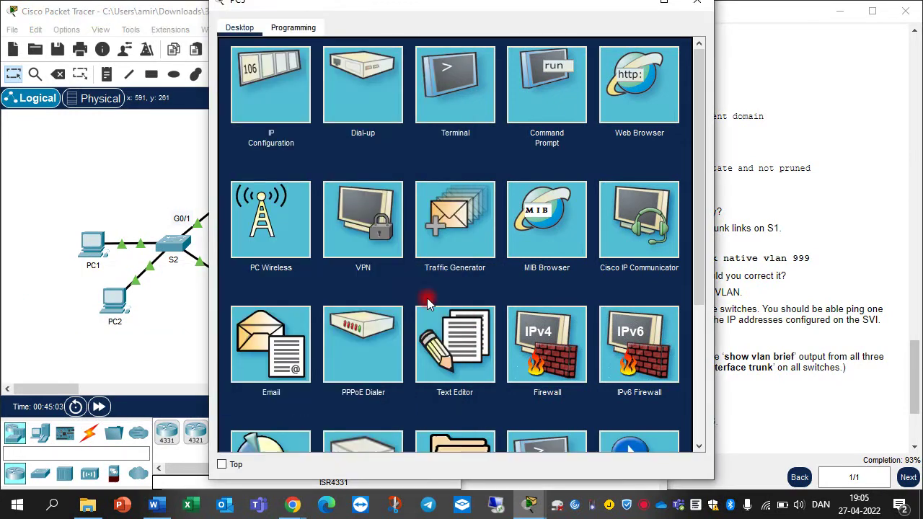
{"action": "left_click", "coordinate": [531, 103]}
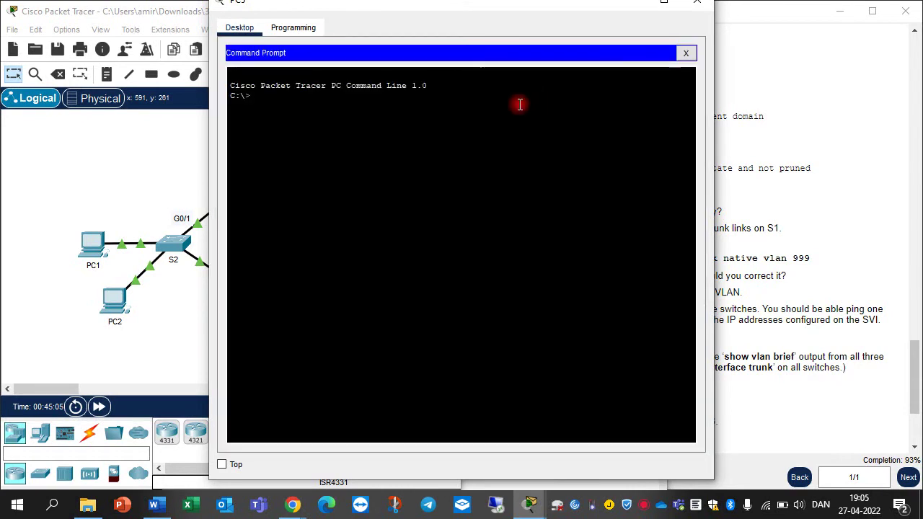
{"action": "left_click", "coordinate": [684, 53]}
{"action": "left_click", "coordinate": [291, 86]}
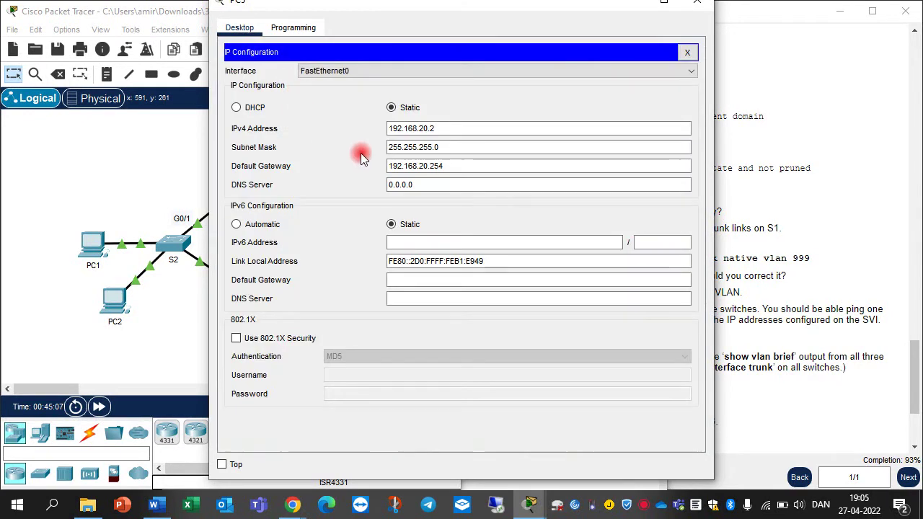
{"action": "double_click", "coordinate": [455, 128]}
{"action": "right_click", "coordinate": [414, 130]}
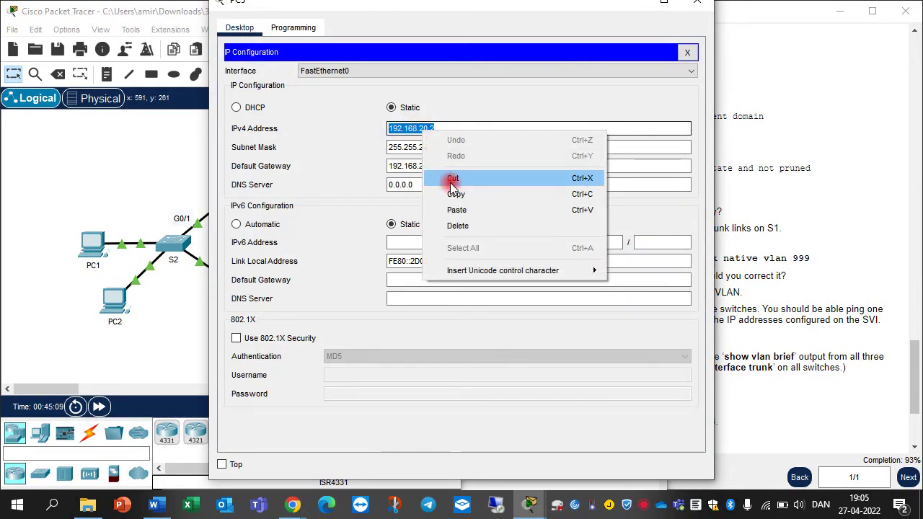
{"action": "left_click", "coordinate": [462, 189]}
{"action": "left_click", "coordinate": [687, 52]}
{"action": "key", "text": "alt+Tab"}
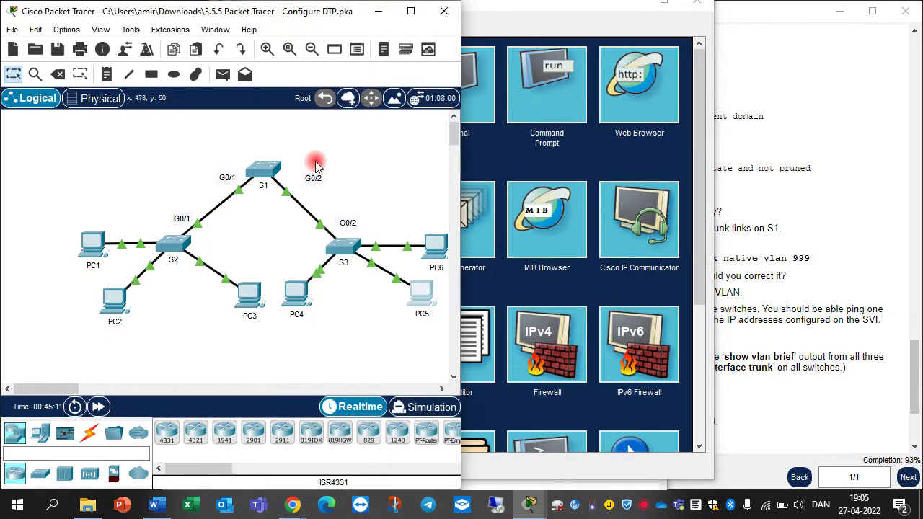
Check PC2's IP Configuration, ping 192.168.20.2 from its Command Prompt and close the PC2 window
{"action": "left_click", "coordinate": [126, 318]}
{"action": "left_click", "coordinate": [296, 100]}
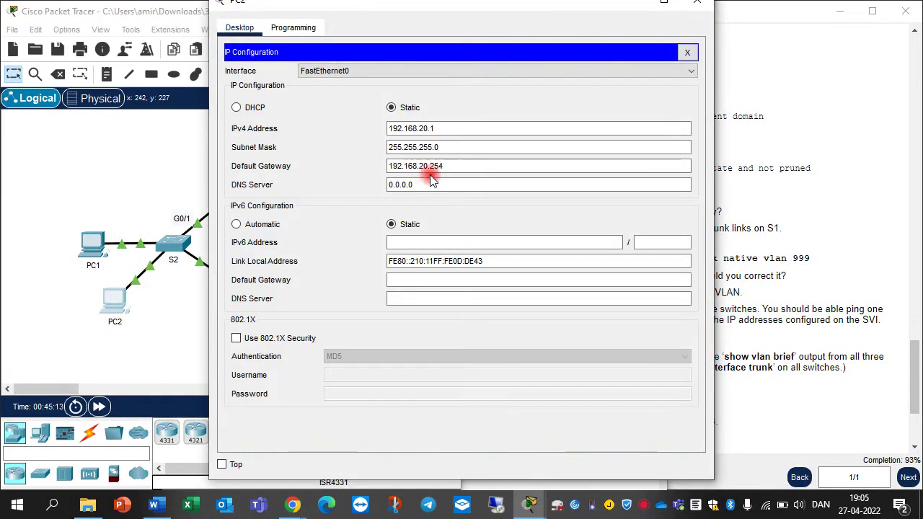
{"action": "left_click", "coordinate": [687, 52]}
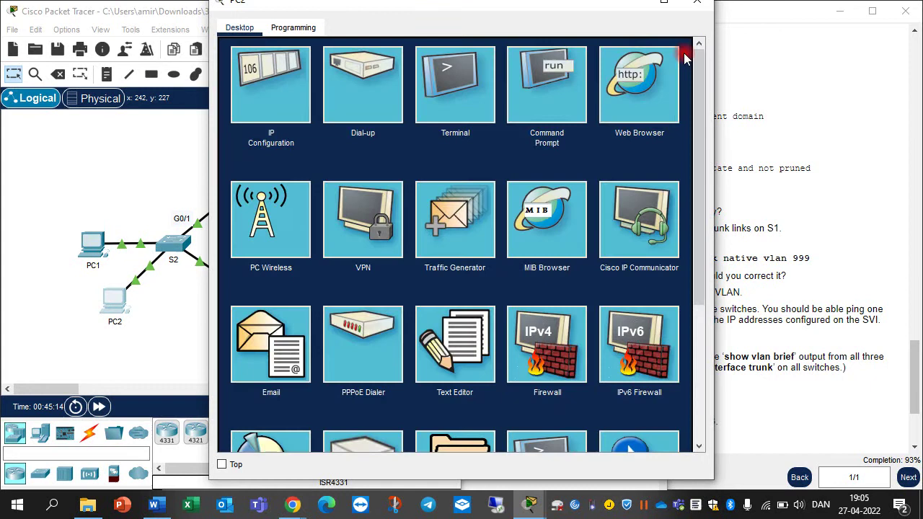
{"action": "left_click", "coordinate": [532, 94]}
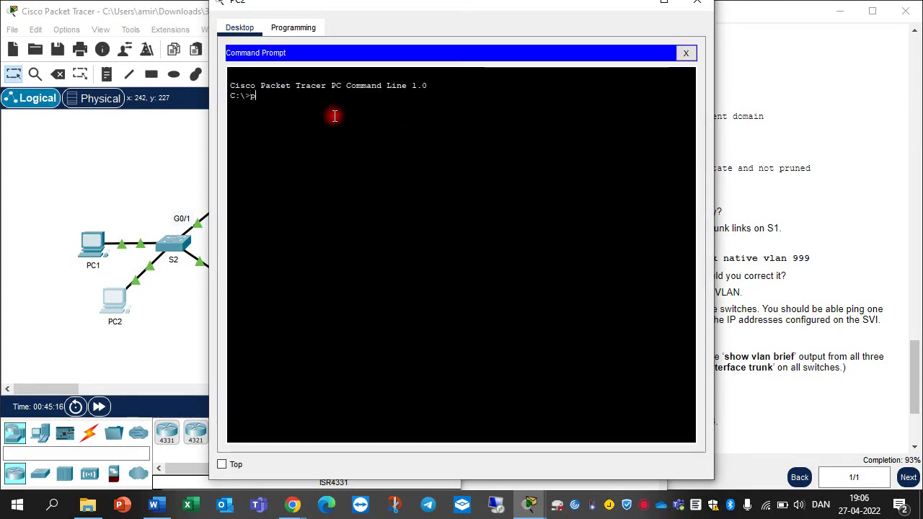
{"action": "type", "text": "ping"}
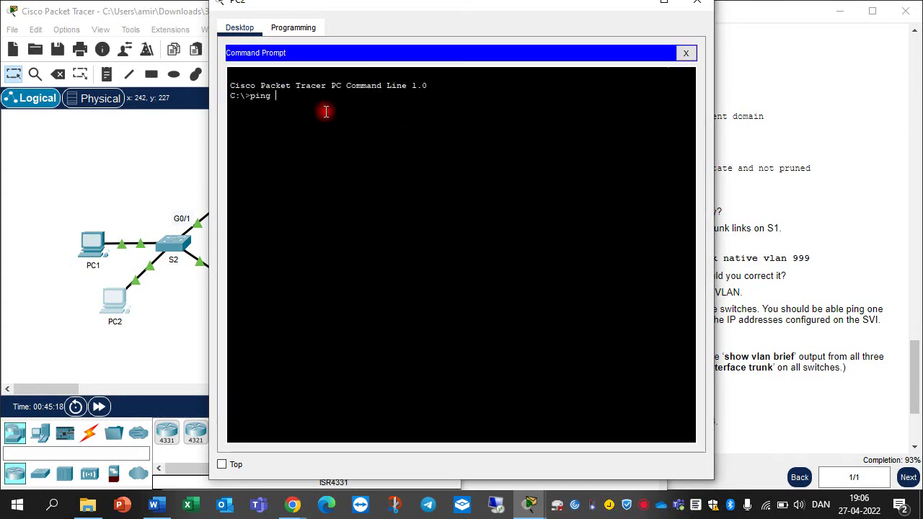
{"action": "right_click", "coordinate": [323, 110]}
{"action": "left_click", "coordinate": [364, 134]}
{"action": "key", "text": "Return"}
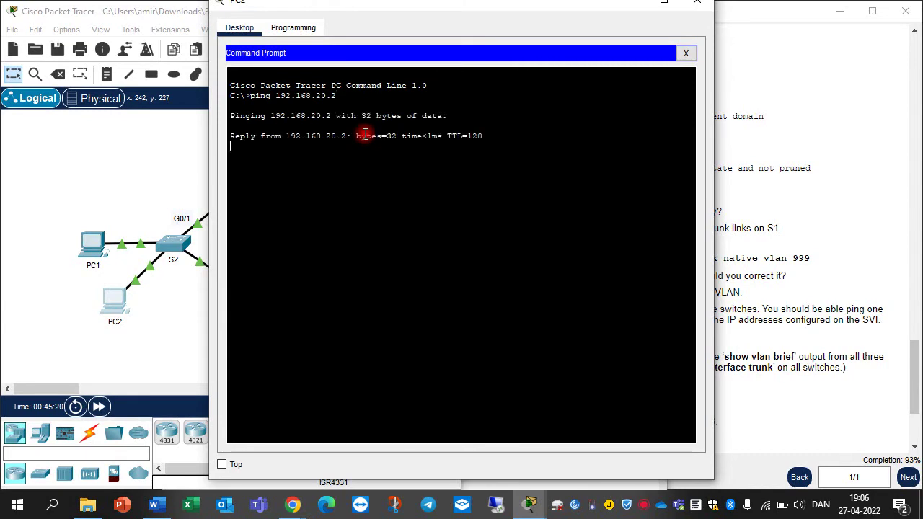
{"action": "left_click", "coordinate": [698, 3]}
Read the activity instructions from the switch ping requirement through Part 5, Reconfigure trunk on S3, to Part 6, Verify end to end connectivity
{"action": "left_click_drag", "start_coordinate": [763, 318], "coordinate": [763, 311]}
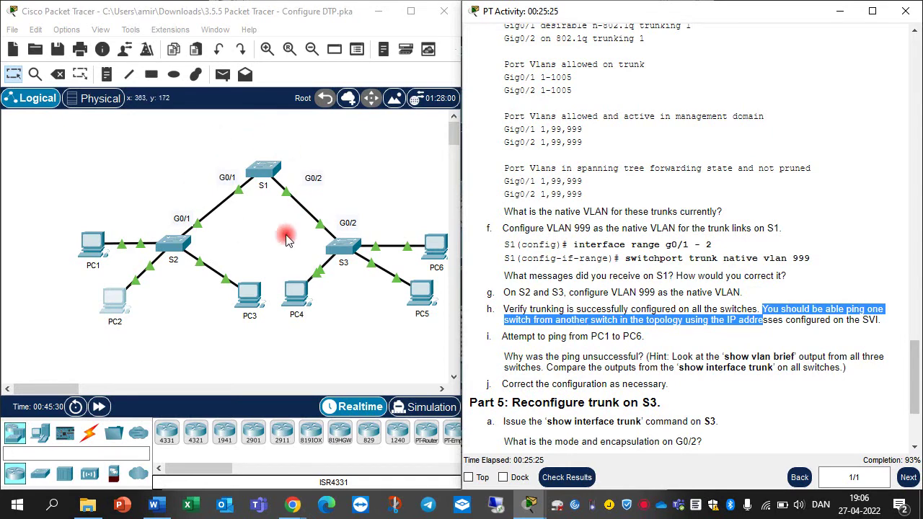
{"action": "scroll", "coordinate": [700, 324], "scroll_direction": "down", "scroll_amount": 1}
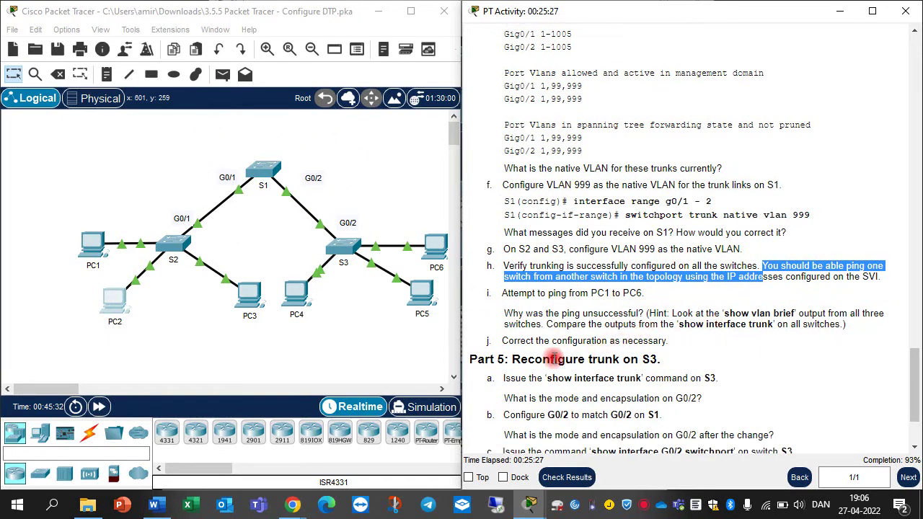
{"action": "scroll", "coordinate": [619, 365], "scroll_direction": "down", "scroll_amount": 1}
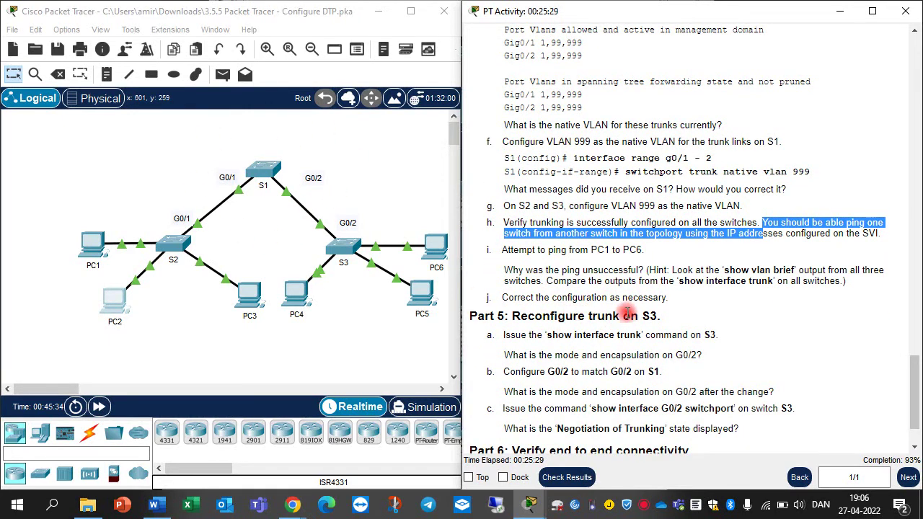
{"action": "scroll", "coordinate": [525, 348], "scroll_direction": "down", "scroll_amount": 1}
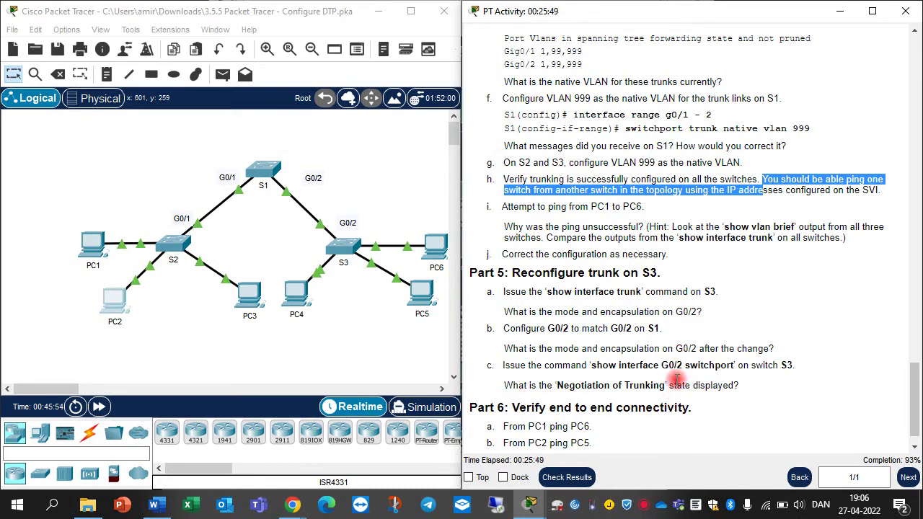
On S3, run do show int g0/2 sw in the command line and display the output through its end
{"action": "left_click", "coordinate": [349, 247]}
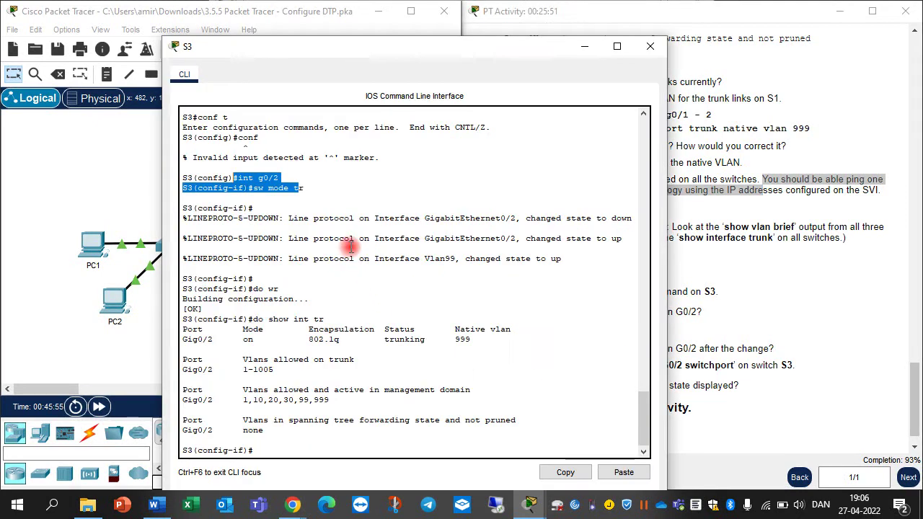
{"action": "left_click", "coordinate": [319, 442]}
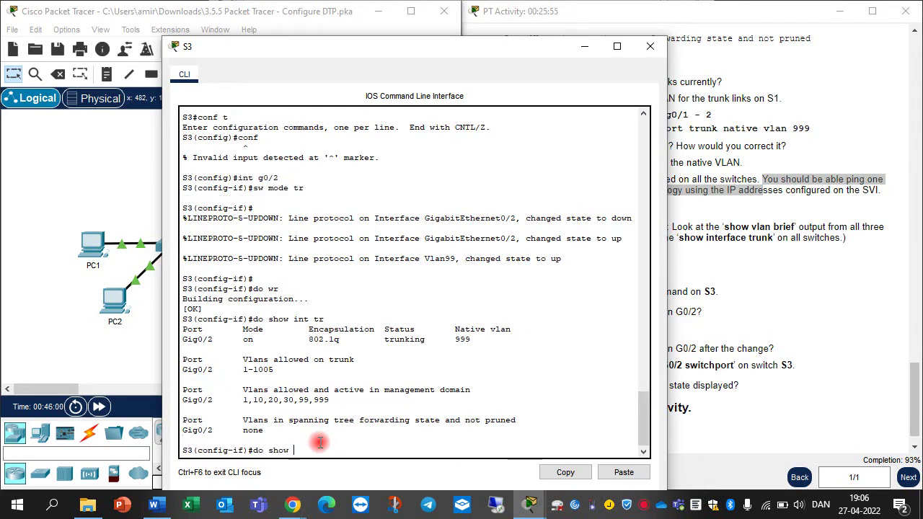
{"action": "left_click_drag", "start_coordinate": [437, 56], "coordinate": [321, 46]}
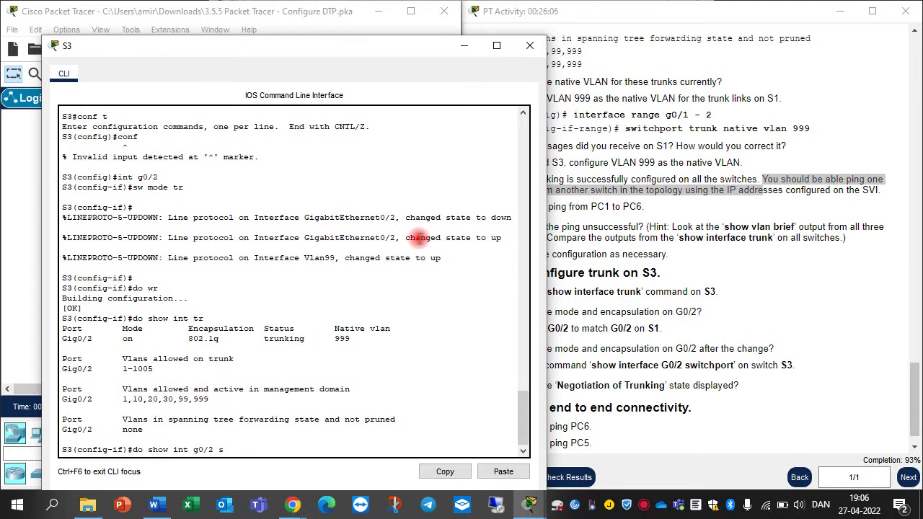
{"action": "type", "text": "w"}
{"action": "key", "text": "Return"}
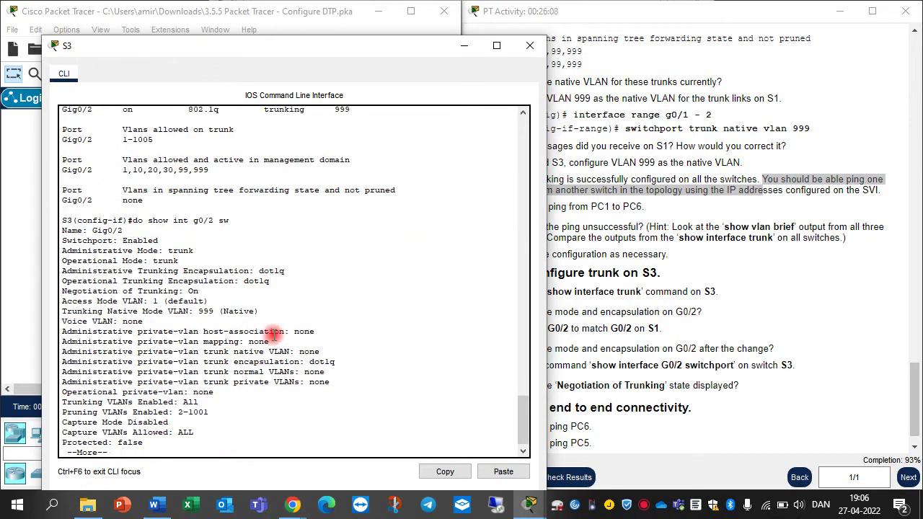
{"action": "key", "text": "space"}
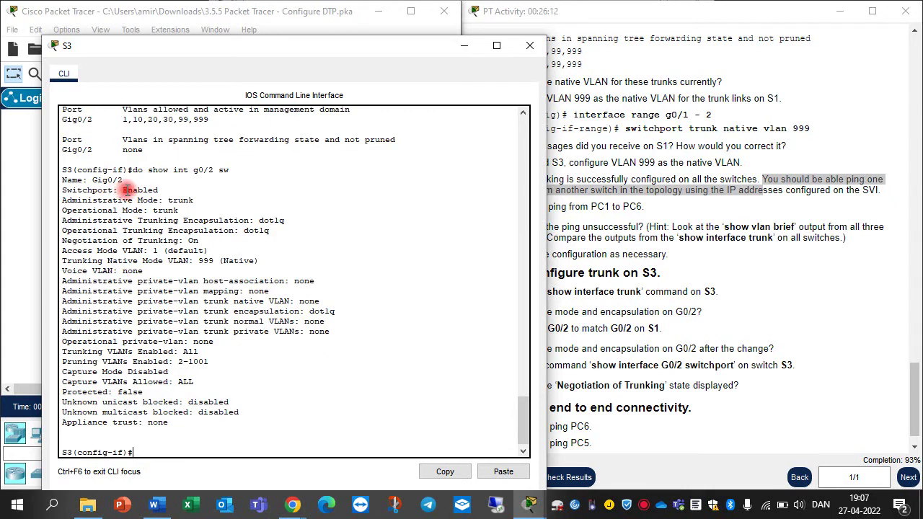
Examine the G0/2 switchport output on S3 for mode, trunking encapsulation, native VLAN and Negotiation of Trunking against the Part 5 question
{"action": "left_click_drag", "start_coordinate": [124, 190], "coordinate": [165, 209]}
{"action": "left_click_drag", "start_coordinate": [285, 220], "coordinate": [199, 220]}
{"action": "left_click_drag", "start_coordinate": [275, 230], "coordinate": [157, 222]}
{"action": "left_click", "coordinate": [206, 260]}
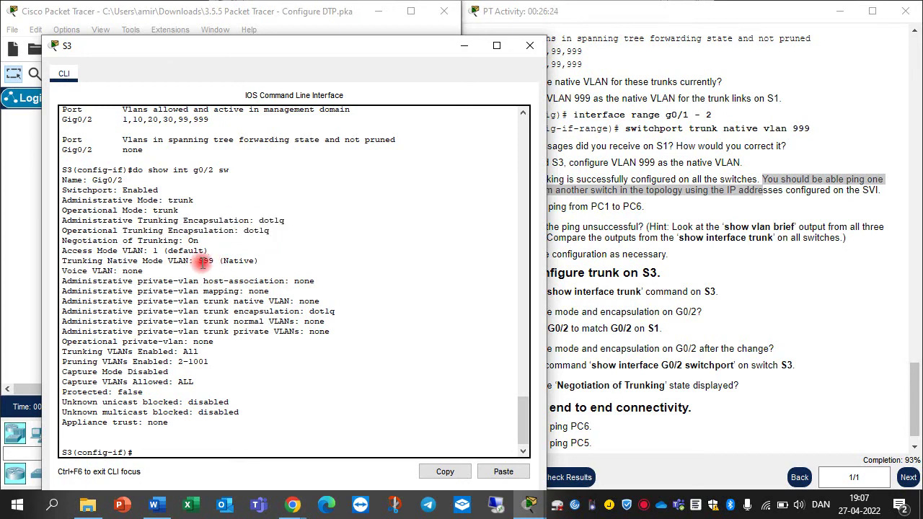
{"action": "left_click_drag", "start_coordinate": [202, 261], "coordinate": [264, 260]}
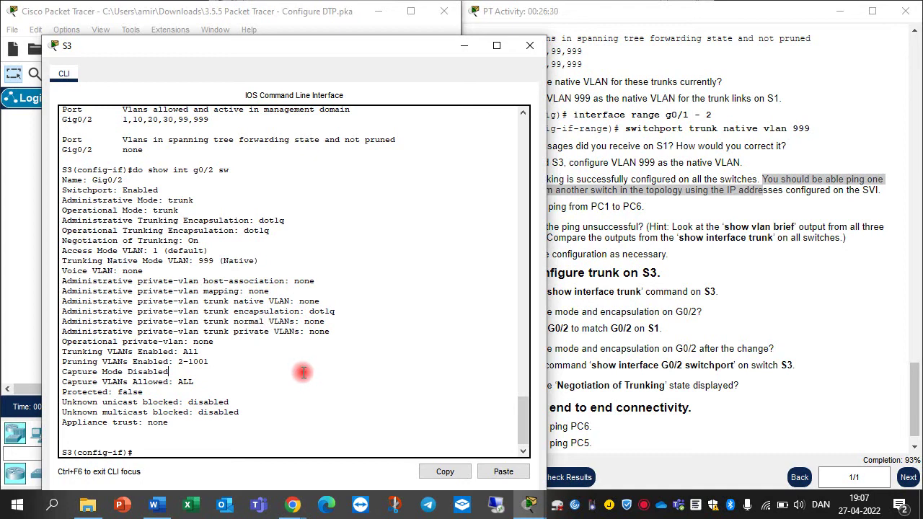
{"action": "left_click_drag", "start_coordinate": [701, 405], "coordinate": [696, 401]}
{"action": "left_click", "coordinate": [711, 365]}
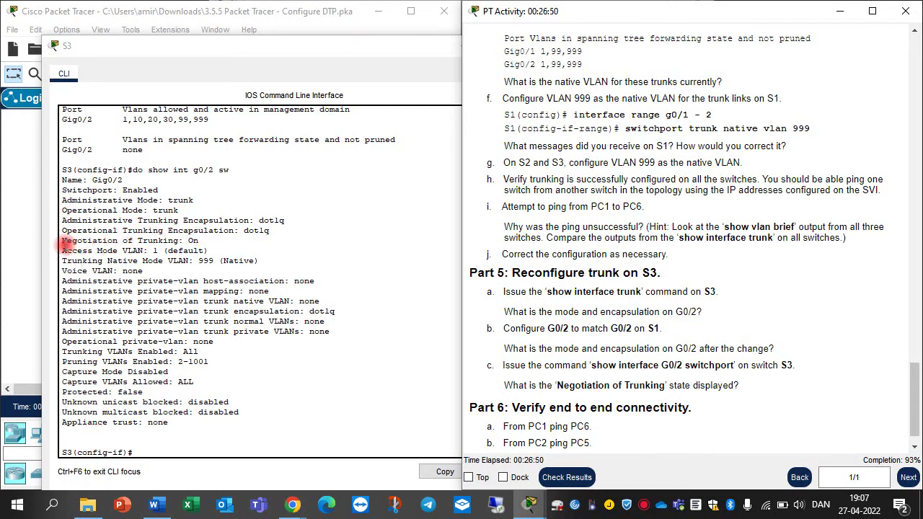
{"action": "left_click_drag", "start_coordinate": [64, 242], "coordinate": [209, 244]}
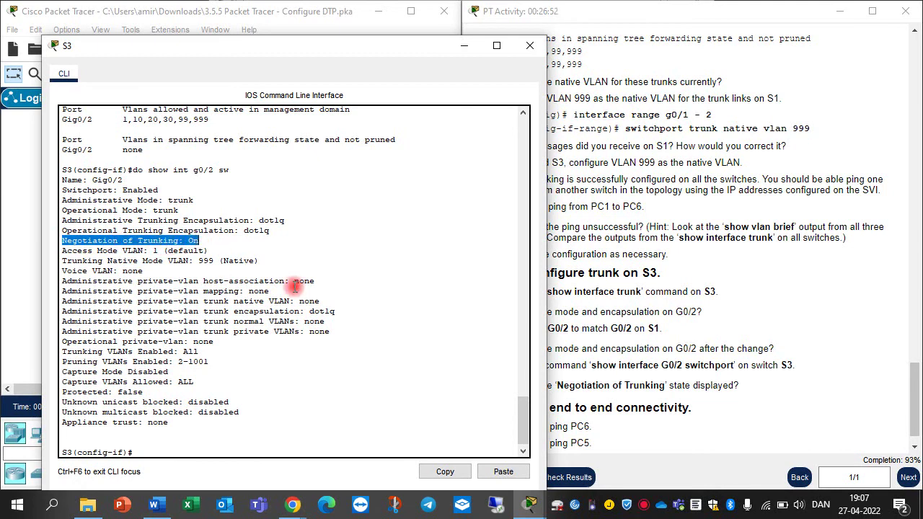
Read the three PC-to-PC ping tasks in Part 6 of the instructions and close the S3 window
{"action": "left_click", "coordinate": [682, 314]}
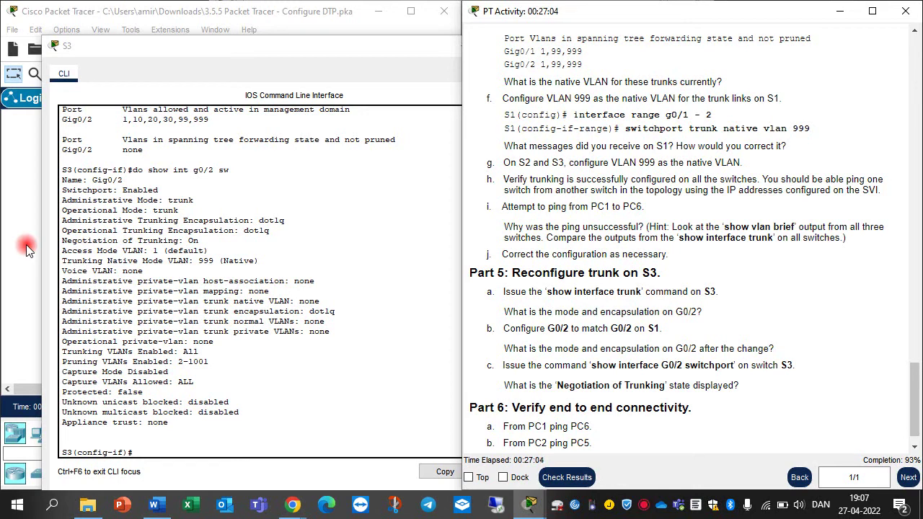
{"action": "scroll", "coordinate": [626, 393], "scroll_direction": "down", "scroll_amount": 1}
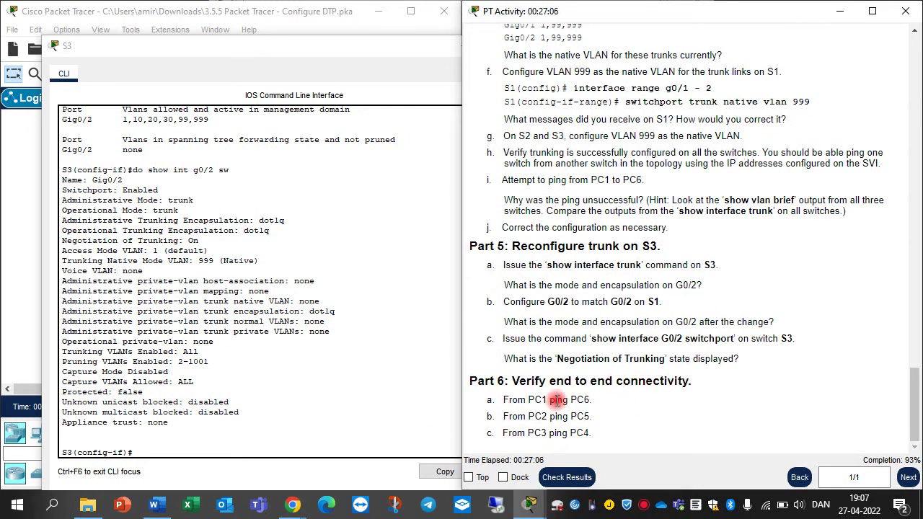
{"action": "left_click_drag", "start_coordinate": [501, 400], "coordinate": [593, 401]}
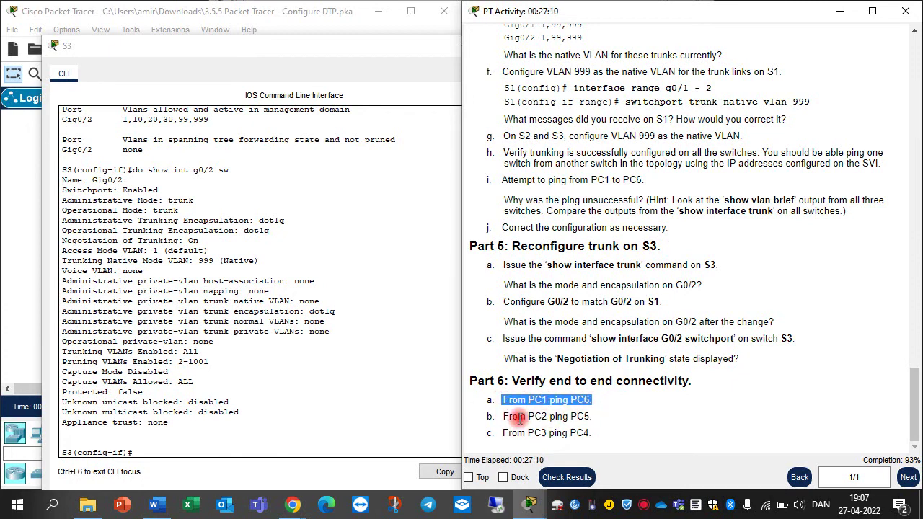
{"action": "left_click_drag", "start_coordinate": [503, 417], "coordinate": [596, 417]}
{"action": "left_click_drag", "start_coordinate": [517, 432], "coordinate": [596, 433]}
{"action": "left_click", "coordinate": [369, 50]}
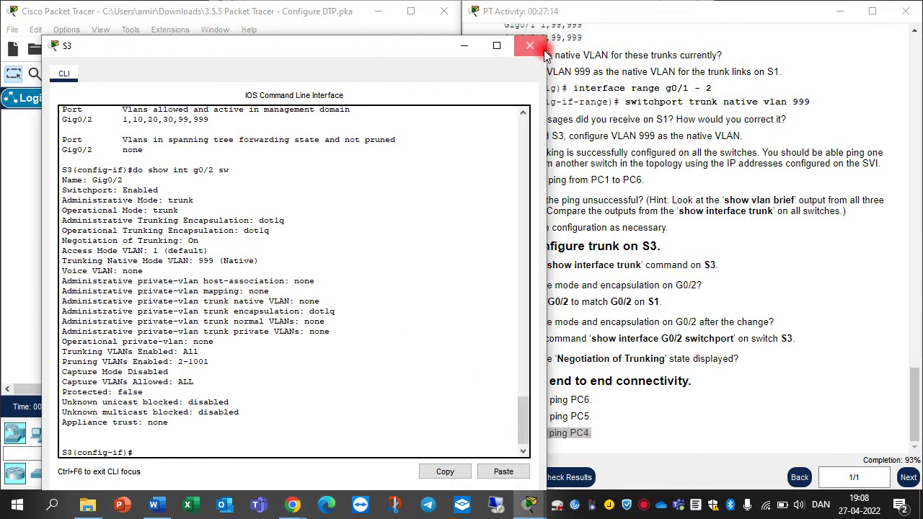
{"action": "left_click", "coordinate": [534, 46]}
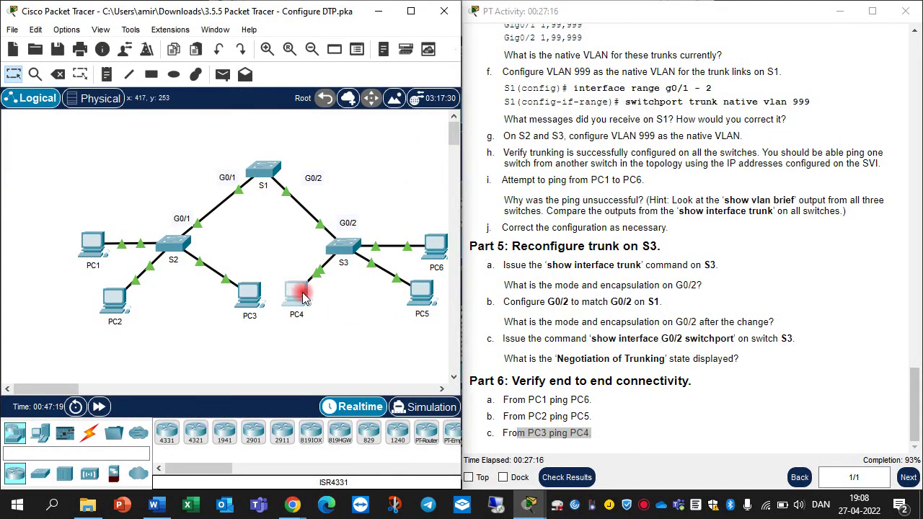
Copy the IPv4 address from PC4's IP Configuration and close the PC4 window
{"action": "left_click", "coordinate": [297, 292]}
{"action": "left_click", "coordinate": [534, 83]}
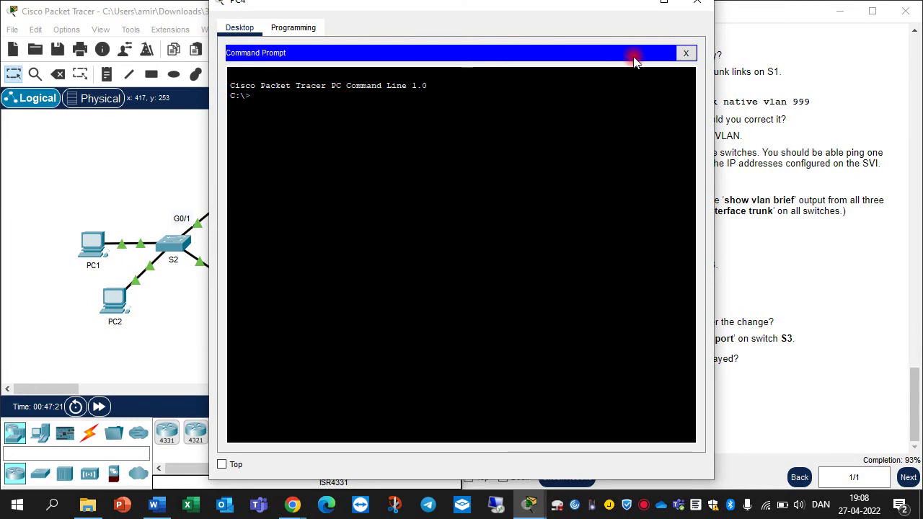
{"action": "left_click", "coordinate": [685, 54]}
{"action": "left_click", "coordinate": [299, 77]}
{"action": "left_click_drag", "start_coordinate": [435, 128], "coordinate": [382, 128]}
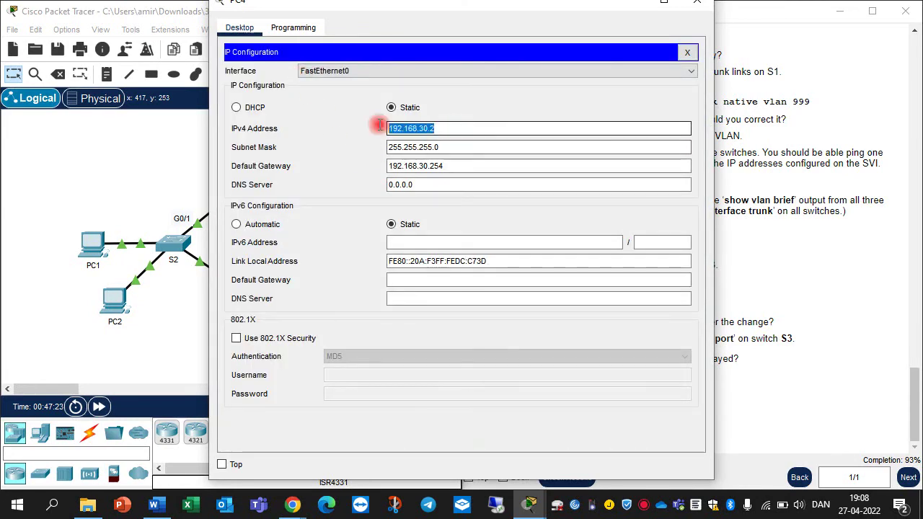
{"action": "right_click", "coordinate": [410, 127]}
{"action": "left_click", "coordinate": [433, 186]}
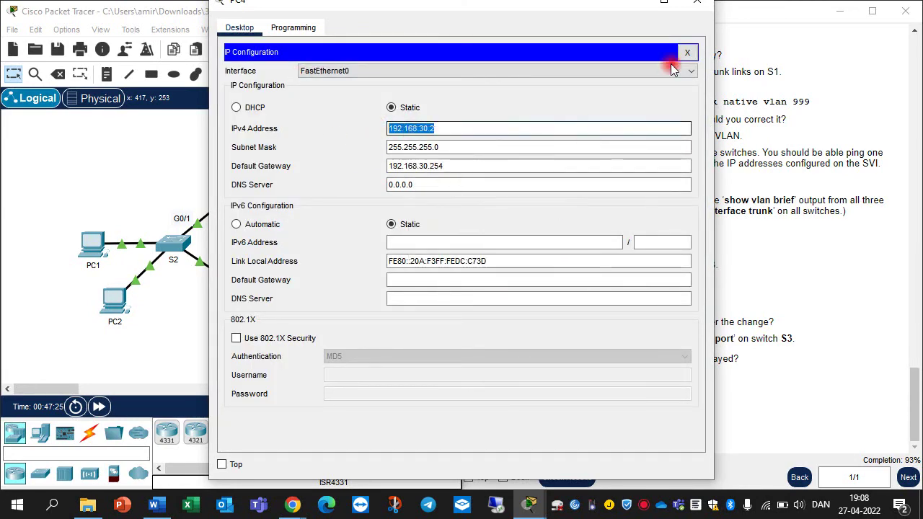
{"action": "left_click", "coordinate": [697, 2]}
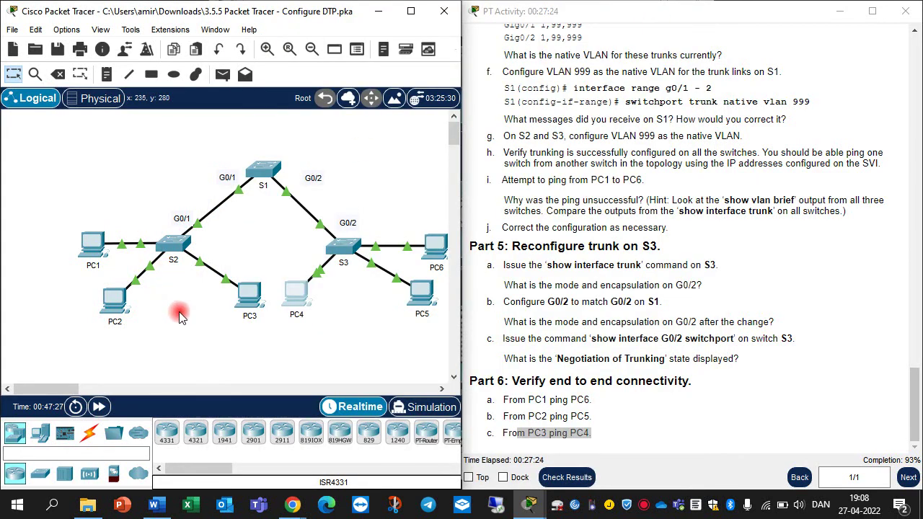
Check PC3's IP Configuration, ping 192.168.30.2 from its Command Prompt and close the PC3 window
{"action": "left_click", "coordinate": [244, 302]}
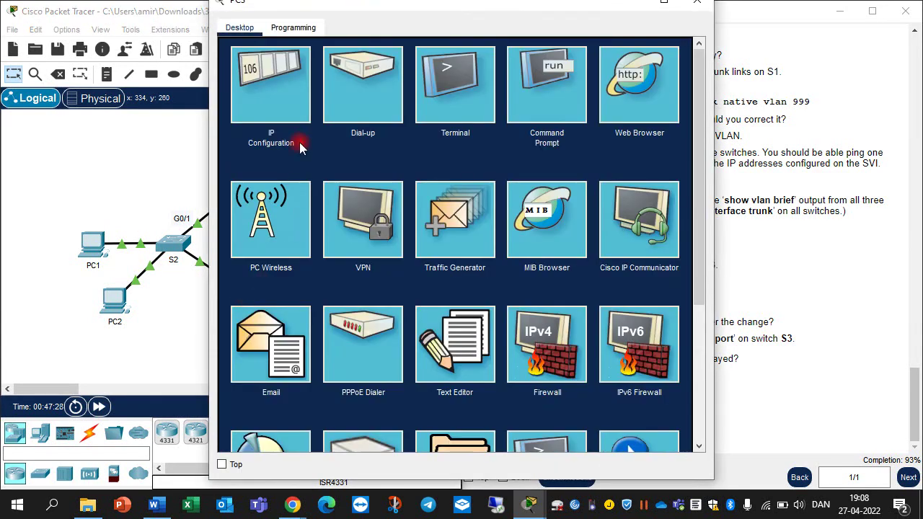
{"action": "left_click", "coordinate": [306, 108]}
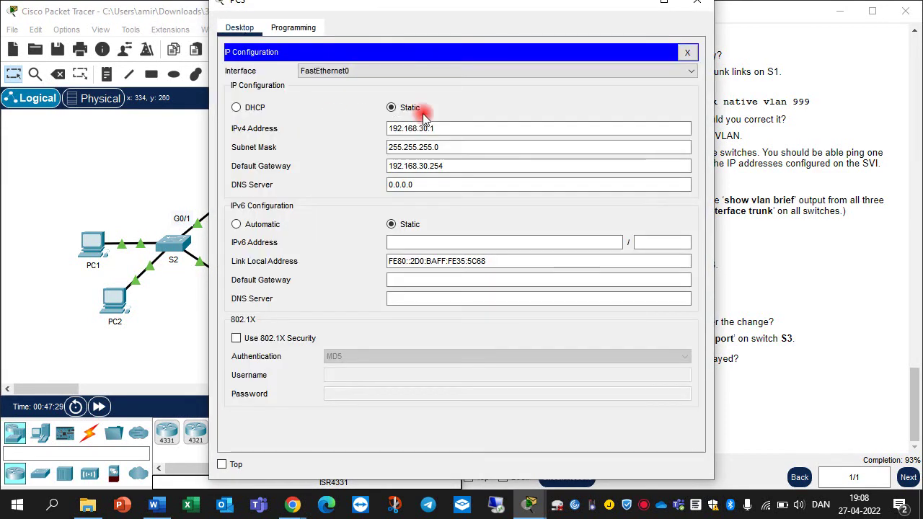
{"action": "left_click", "coordinate": [687, 52]}
{"action": "left_click", "coordinate": [516, 108]}
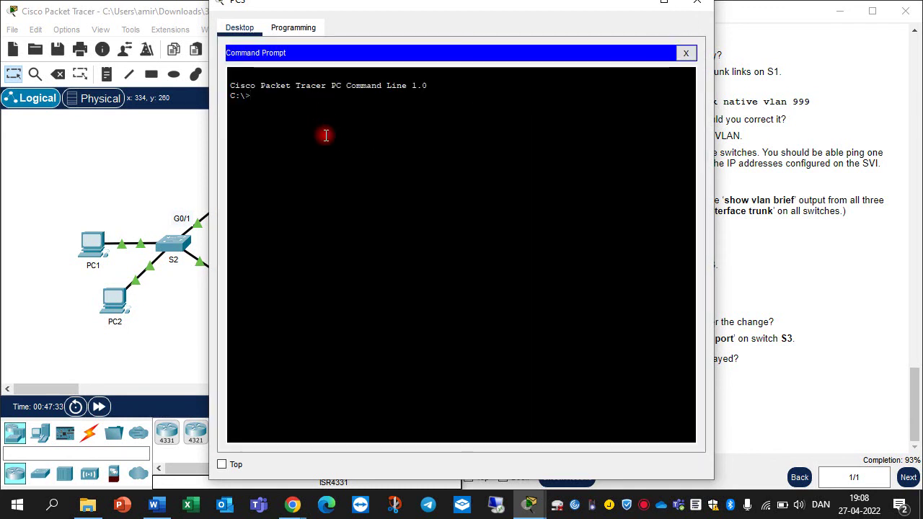
{"action": "right_click", "coordinate": [380, 106]}
{"action": "left_click", "coordinate": [401, 137]}
{"action": "key", "text": "Return"}
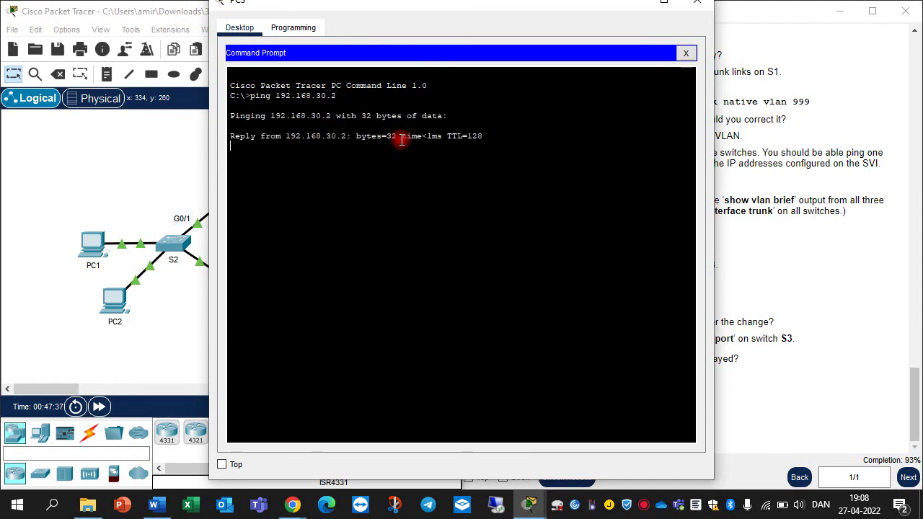
{"action": "left_click", "coordinate": [703, 4]}
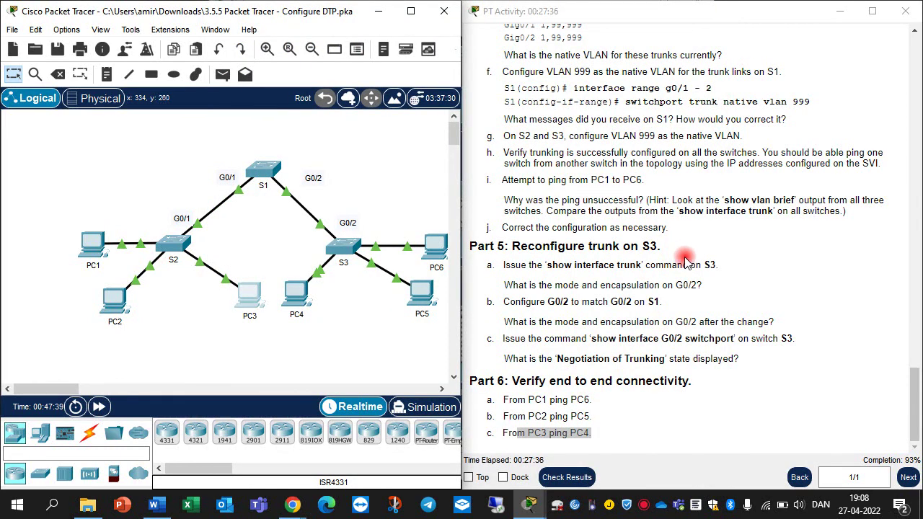